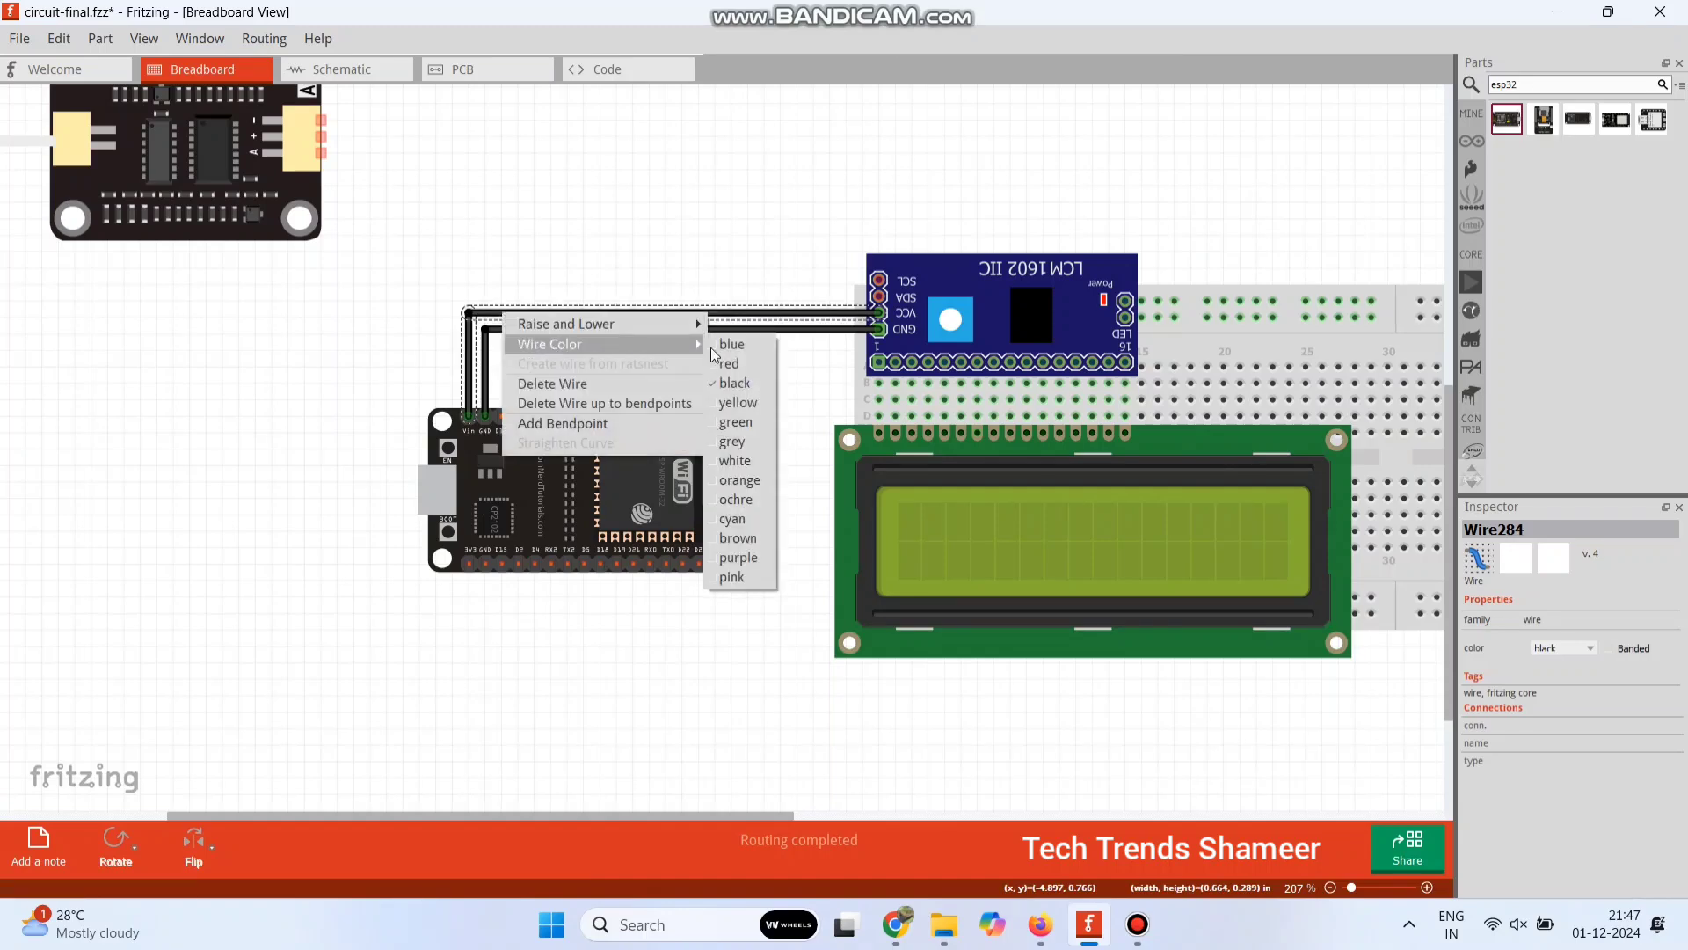
Recolour the Vin-to-VCC wire red, then route a blue wire from the LCD module's SDA pin to ESP32 pin D21 with right-angle bends
left_click(742, 361)
left_click_drag(750, 551, 631, 631)
left_click_drag(788, 422, 797, 304)
left_click_drag(756, 385, 797, 630)
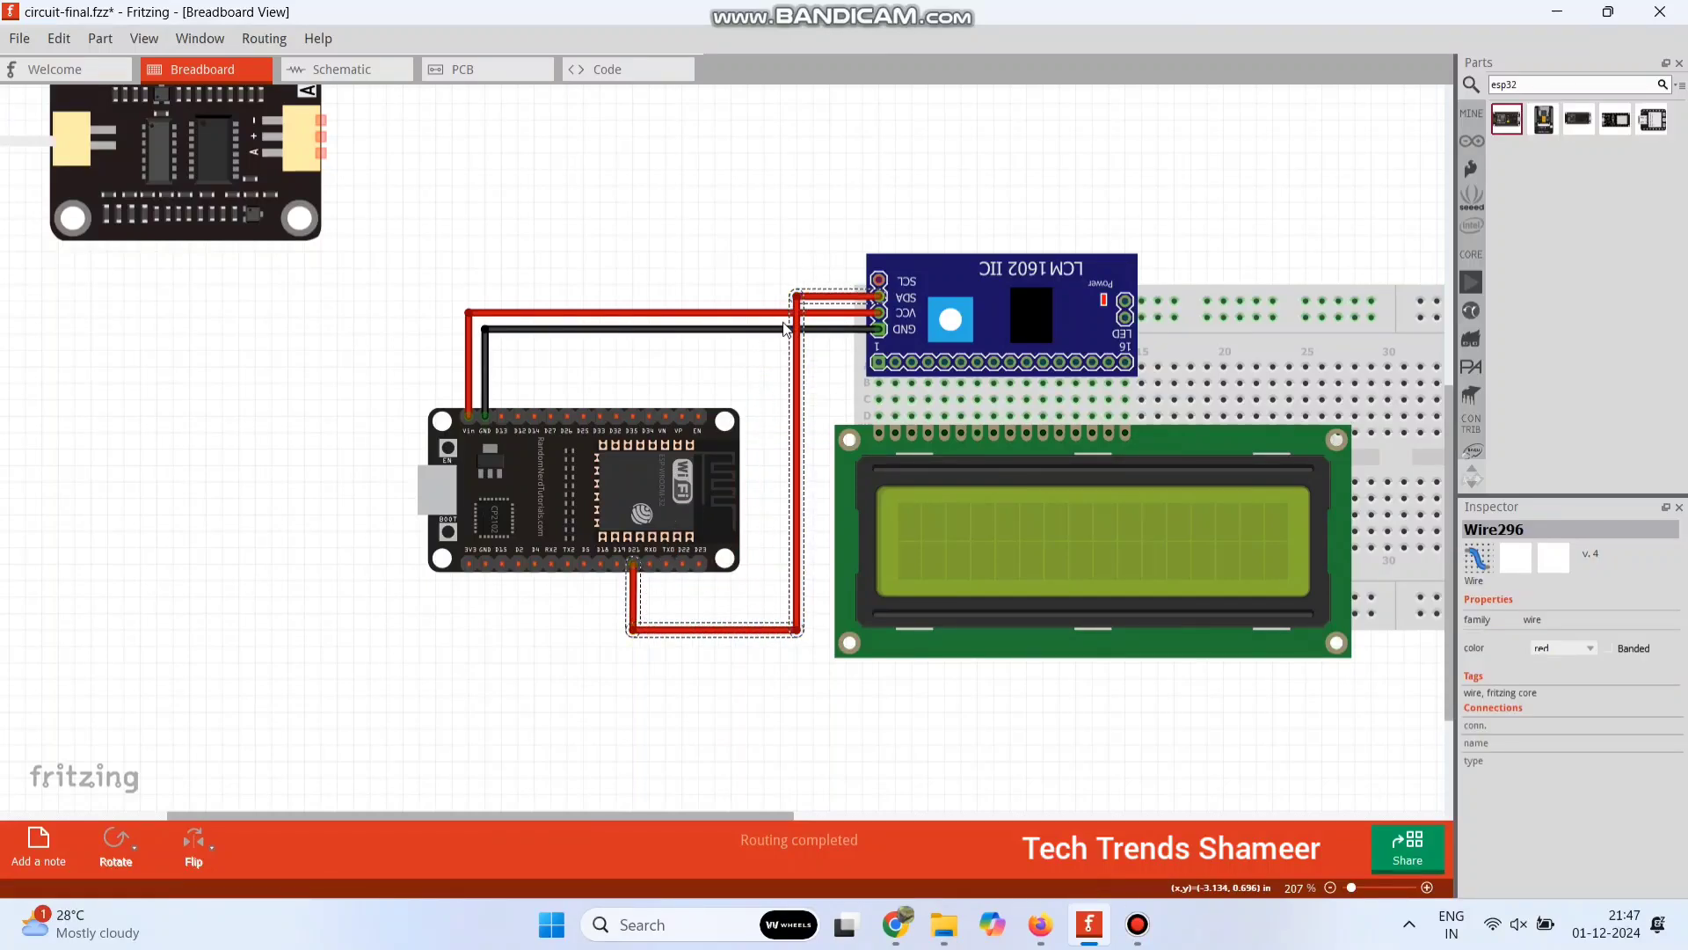
right_click(745, 630)
mouse_move(844, 660)
left_click(977, 668)
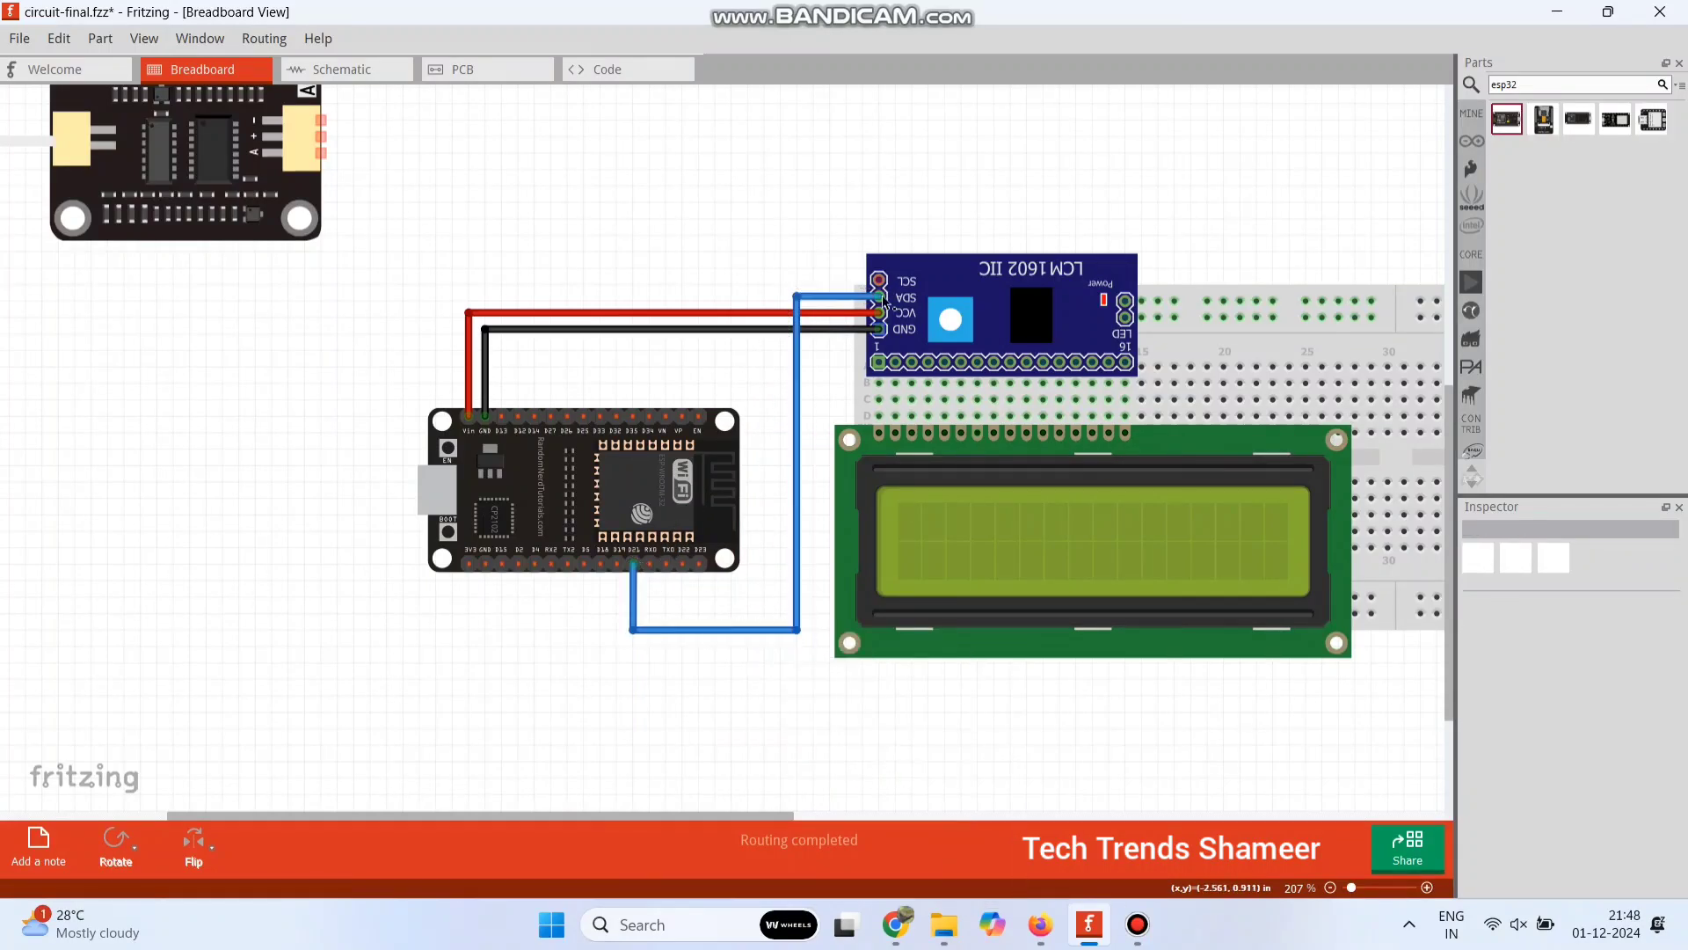
Wire the LCD module's SCL pin to ESP32 pin D22 with right-angle bends and colour the wire green
left_click_drag(878, 280, 688, 573)
left_click_drag(783, 427, 781, 284)
left_click_drag(732, 425, 683, 613)
right_click(748, 618)
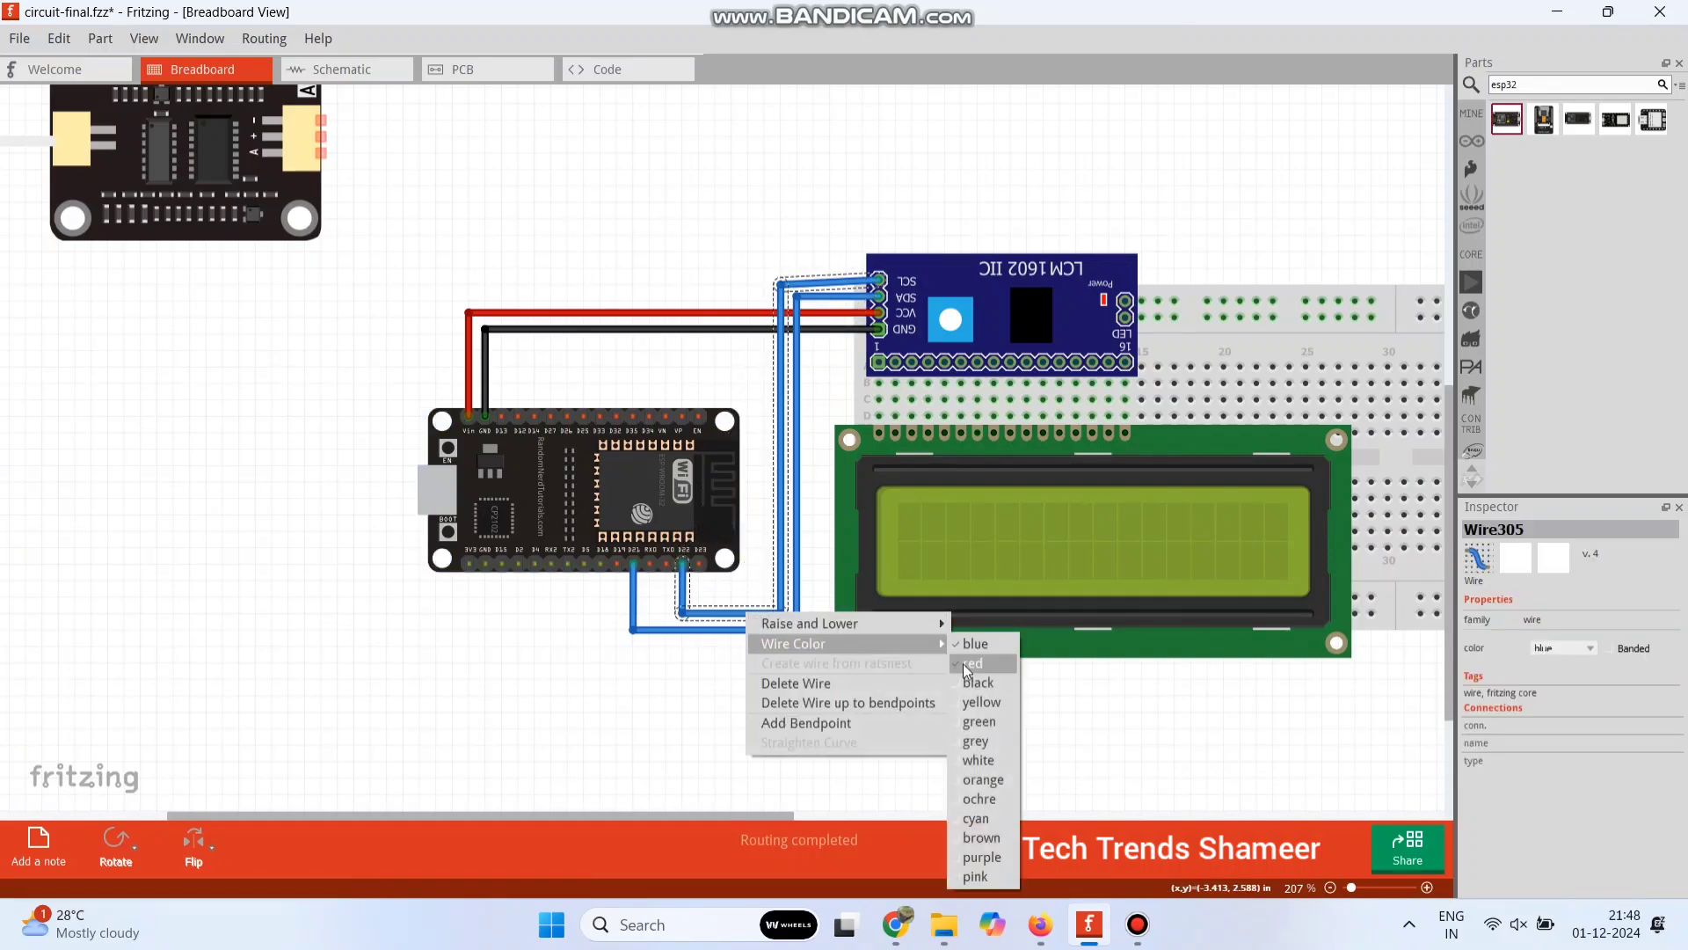
left_click(967, 723)
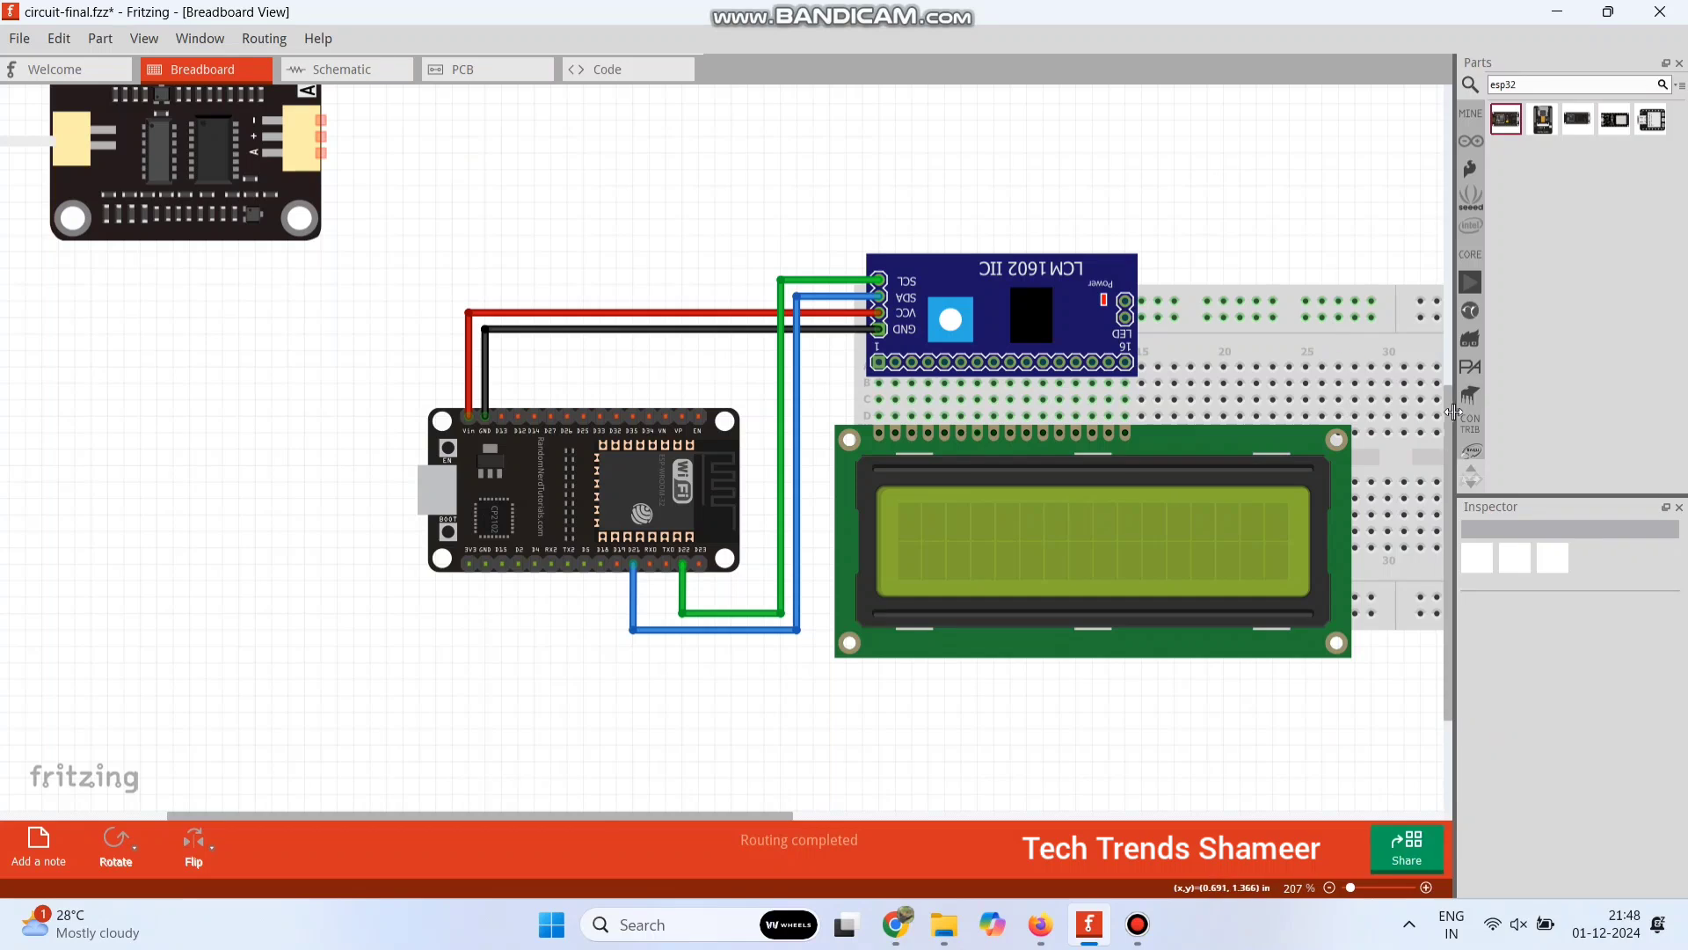
Wire the TDS meter's negative pin to the ESP32's lower GND pin with right-angle bends and colour the wire black
scroll(824, 760, "up", 3)
left_click_drag(773, 816, 691, 823)
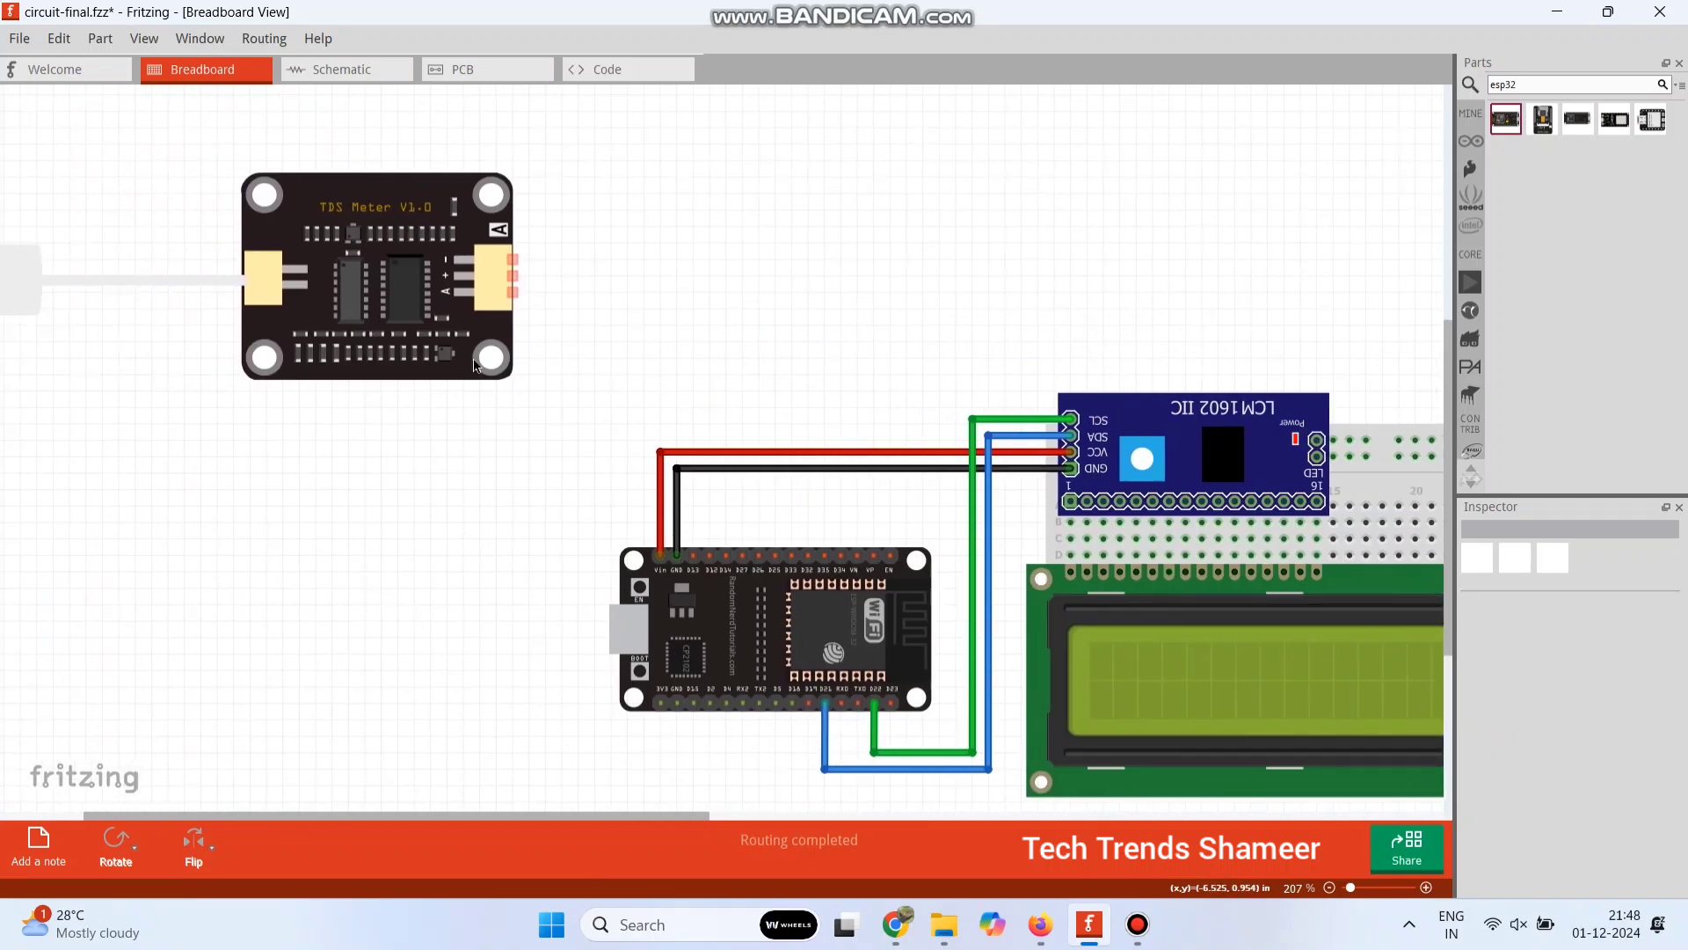
left_click_drag(513, 255, 677, 711)
left_click_drag(613, 546, 596, 785)
left_click_drag(519, 299, 545, 258)
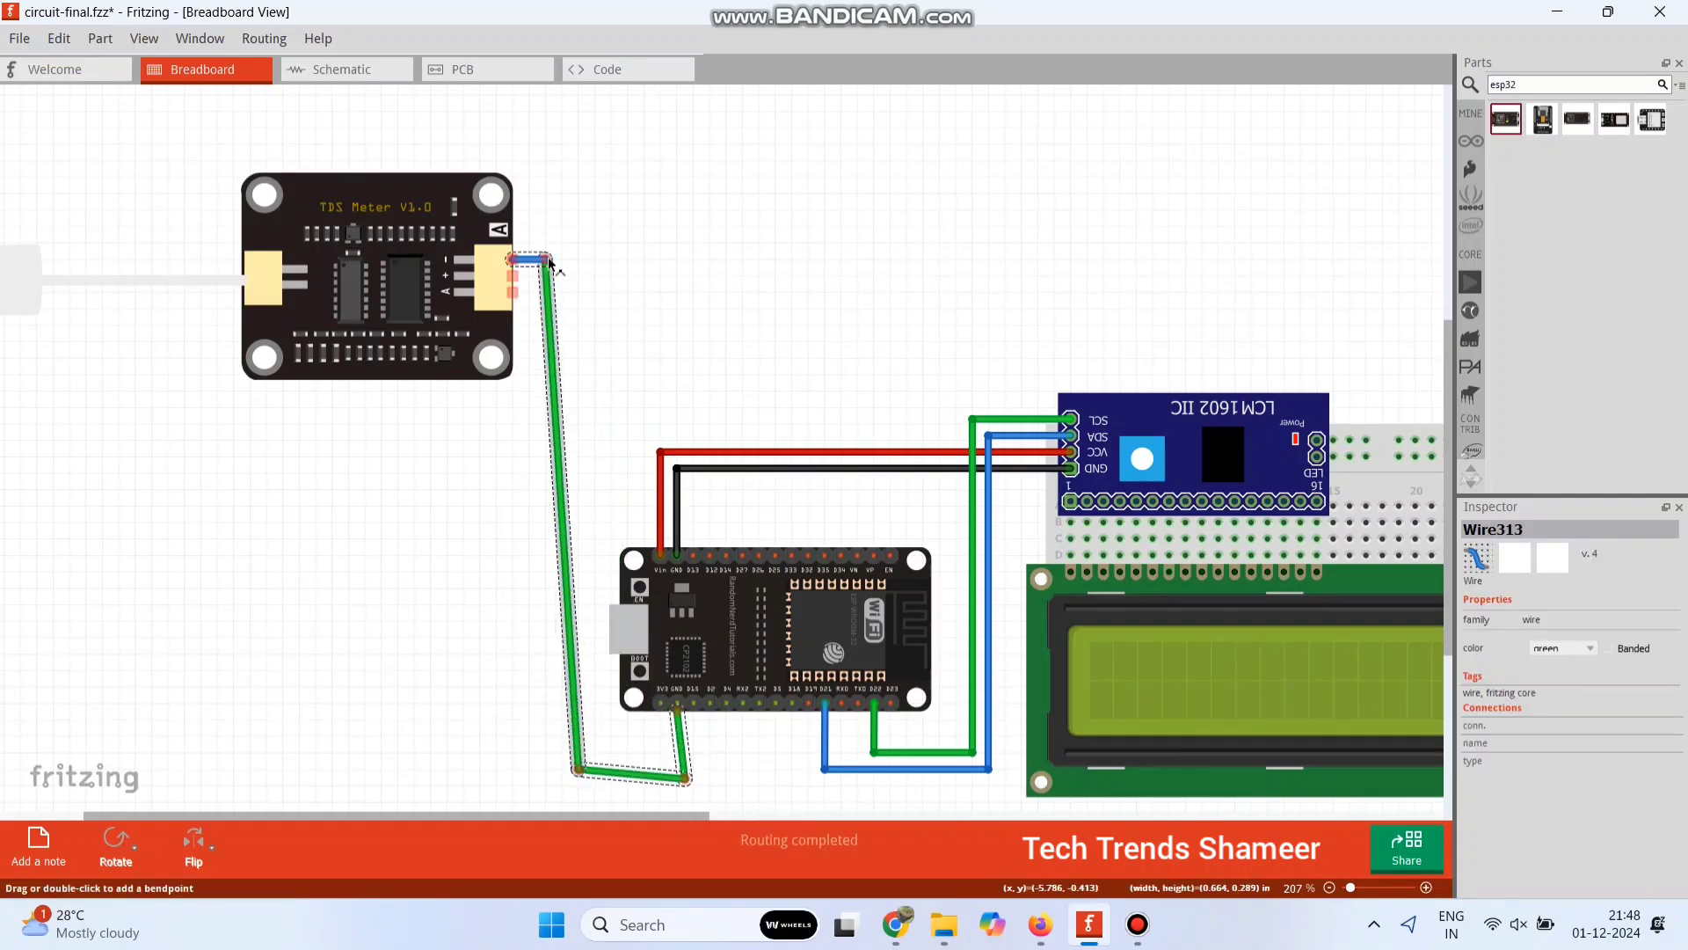
left_click_drag(596, 785, 545, 779)
right_click(684, 781)
mouse_move(681, 809)
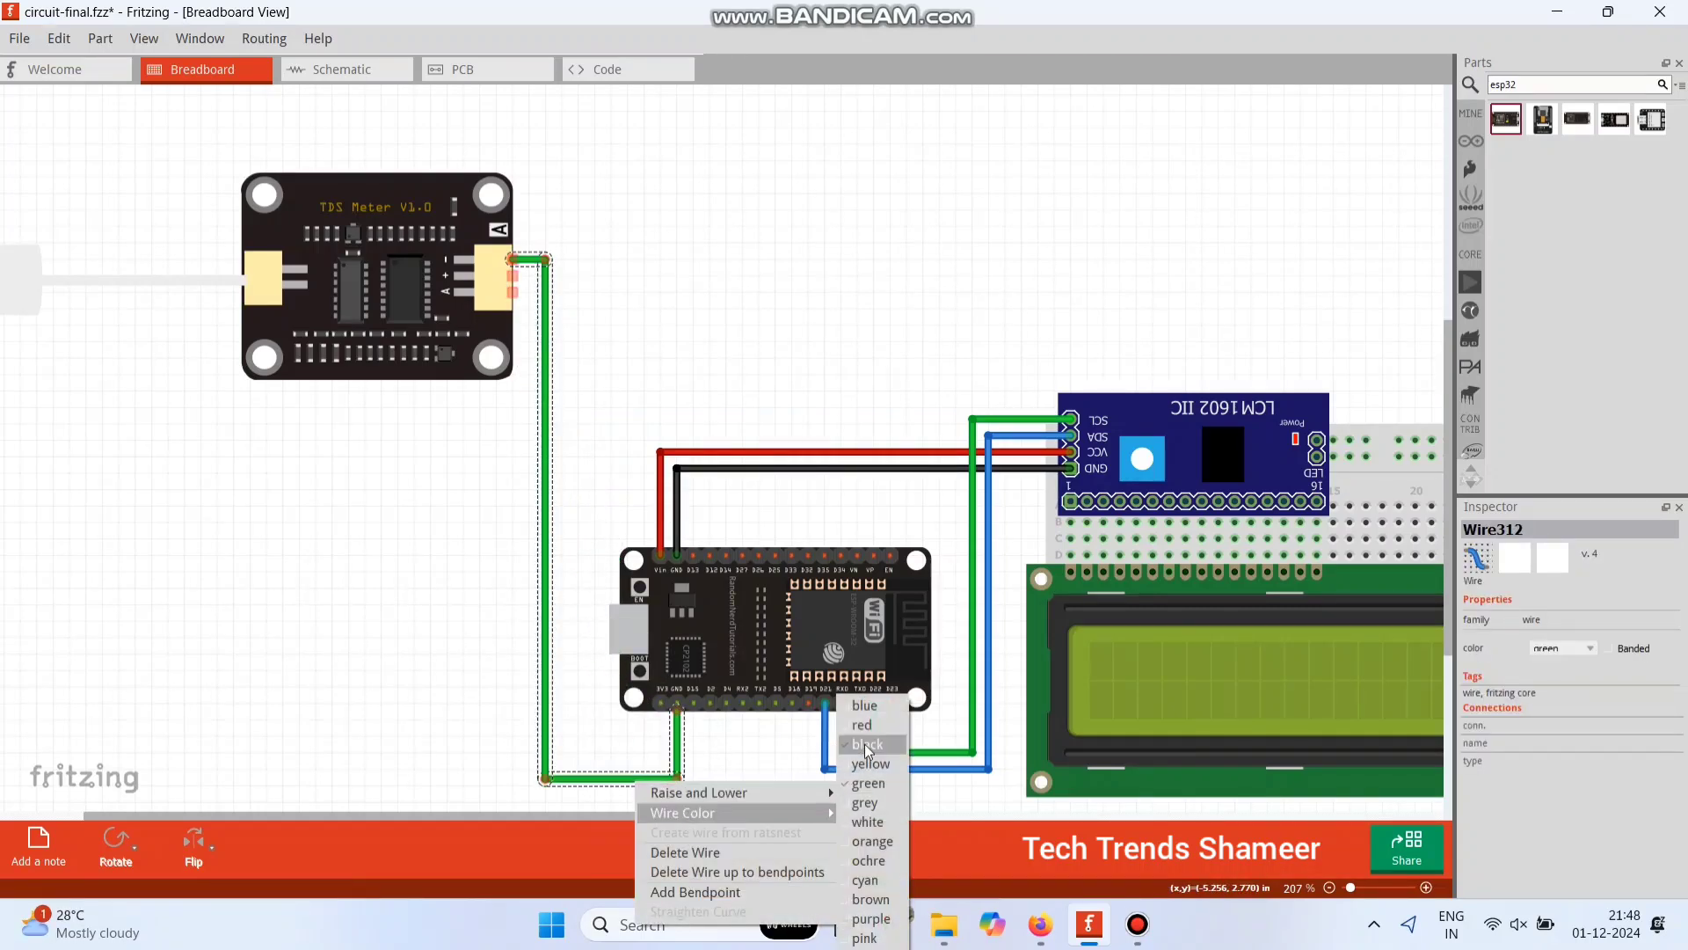
left_click(857, 747)
Route the wire from the TDS meter's positive pin to the ESP32's 3V3 pin at right angles and colour it red
left_click_drag(554, 437, 560, 755)
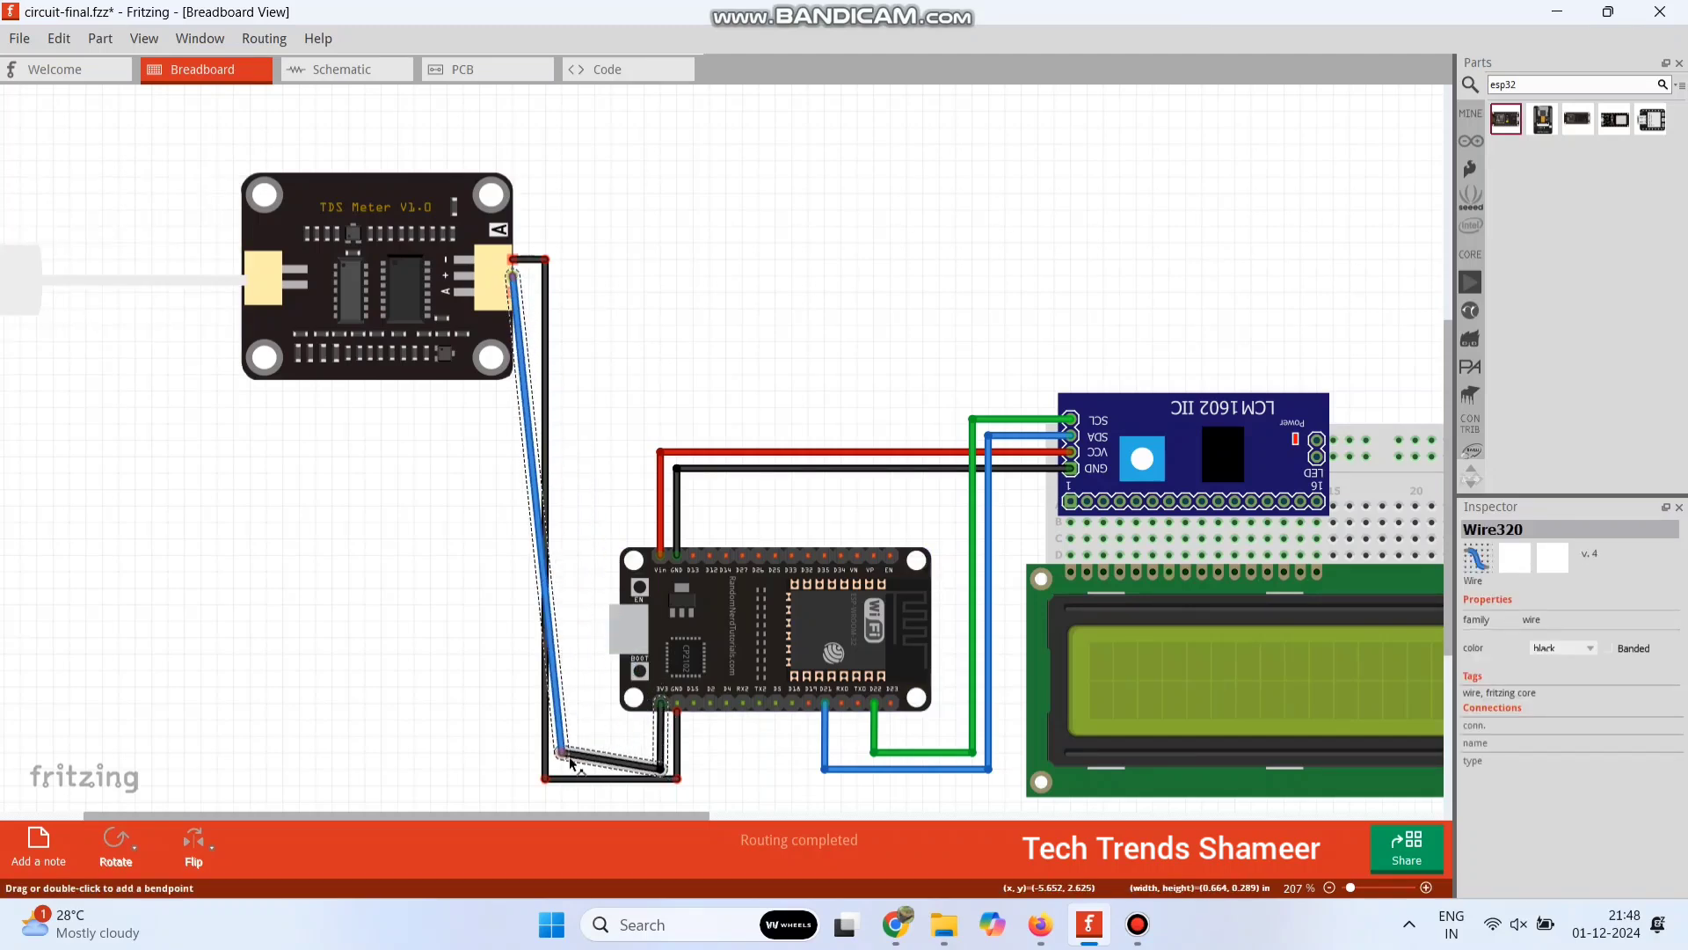
left_click_drag(538, 369, 568, 279)
left_click_drag(610, 763, 610, 765)
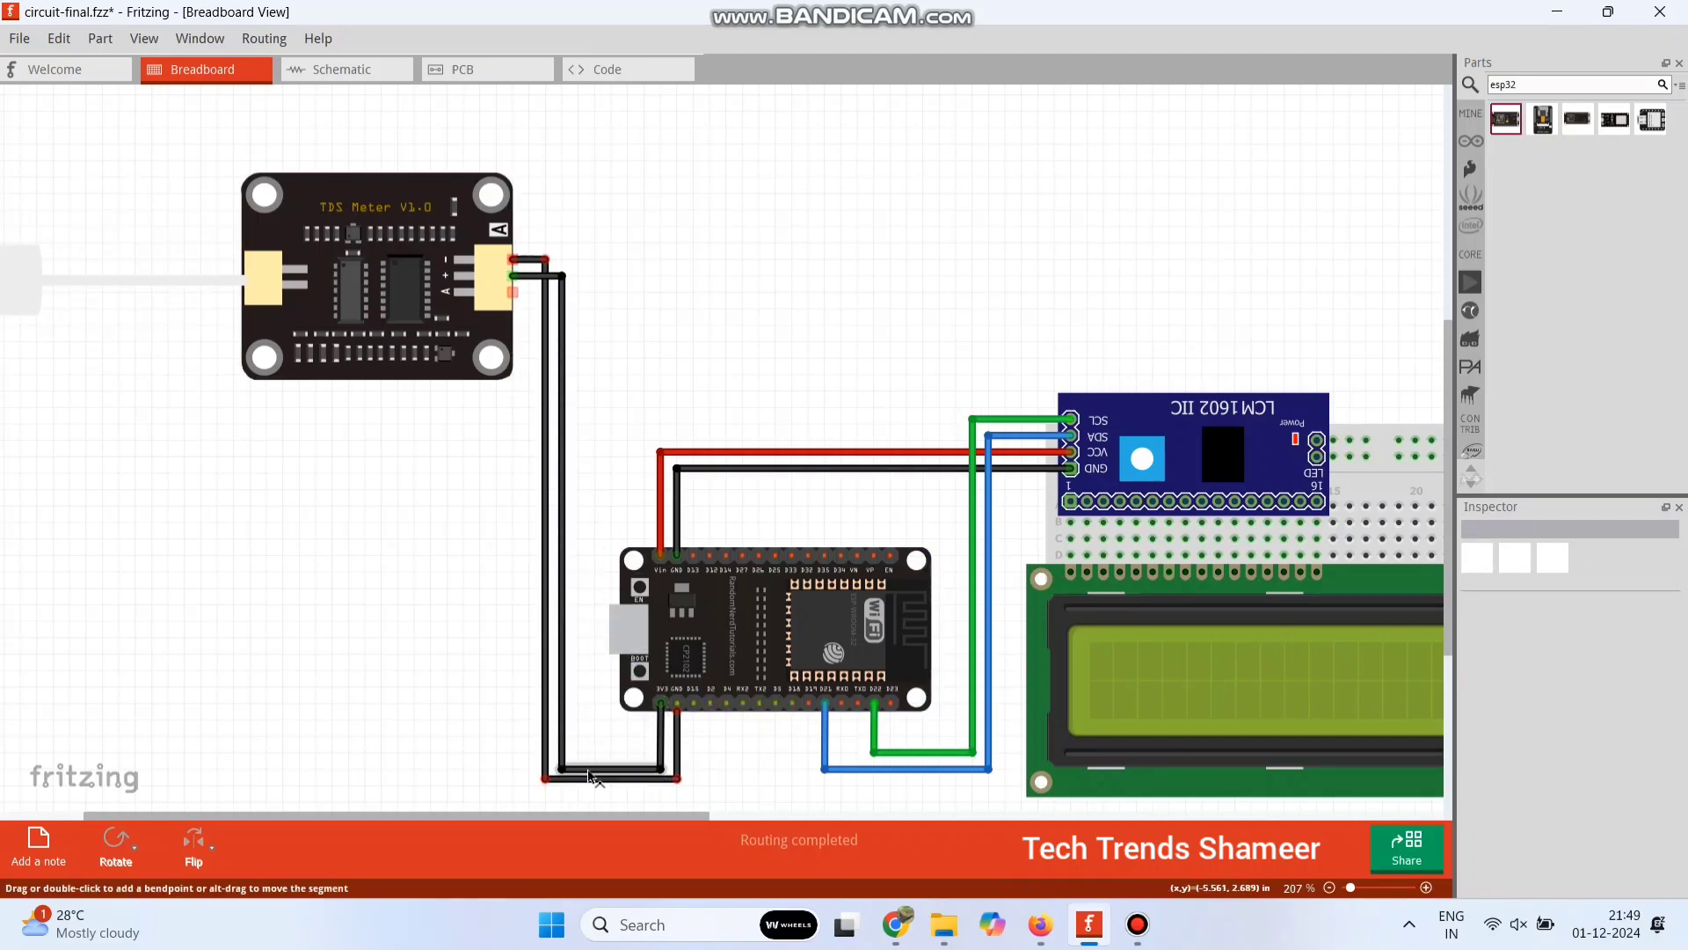
right_click(595, 768)
mouse_move(695, 802)
left_click(840, 726)
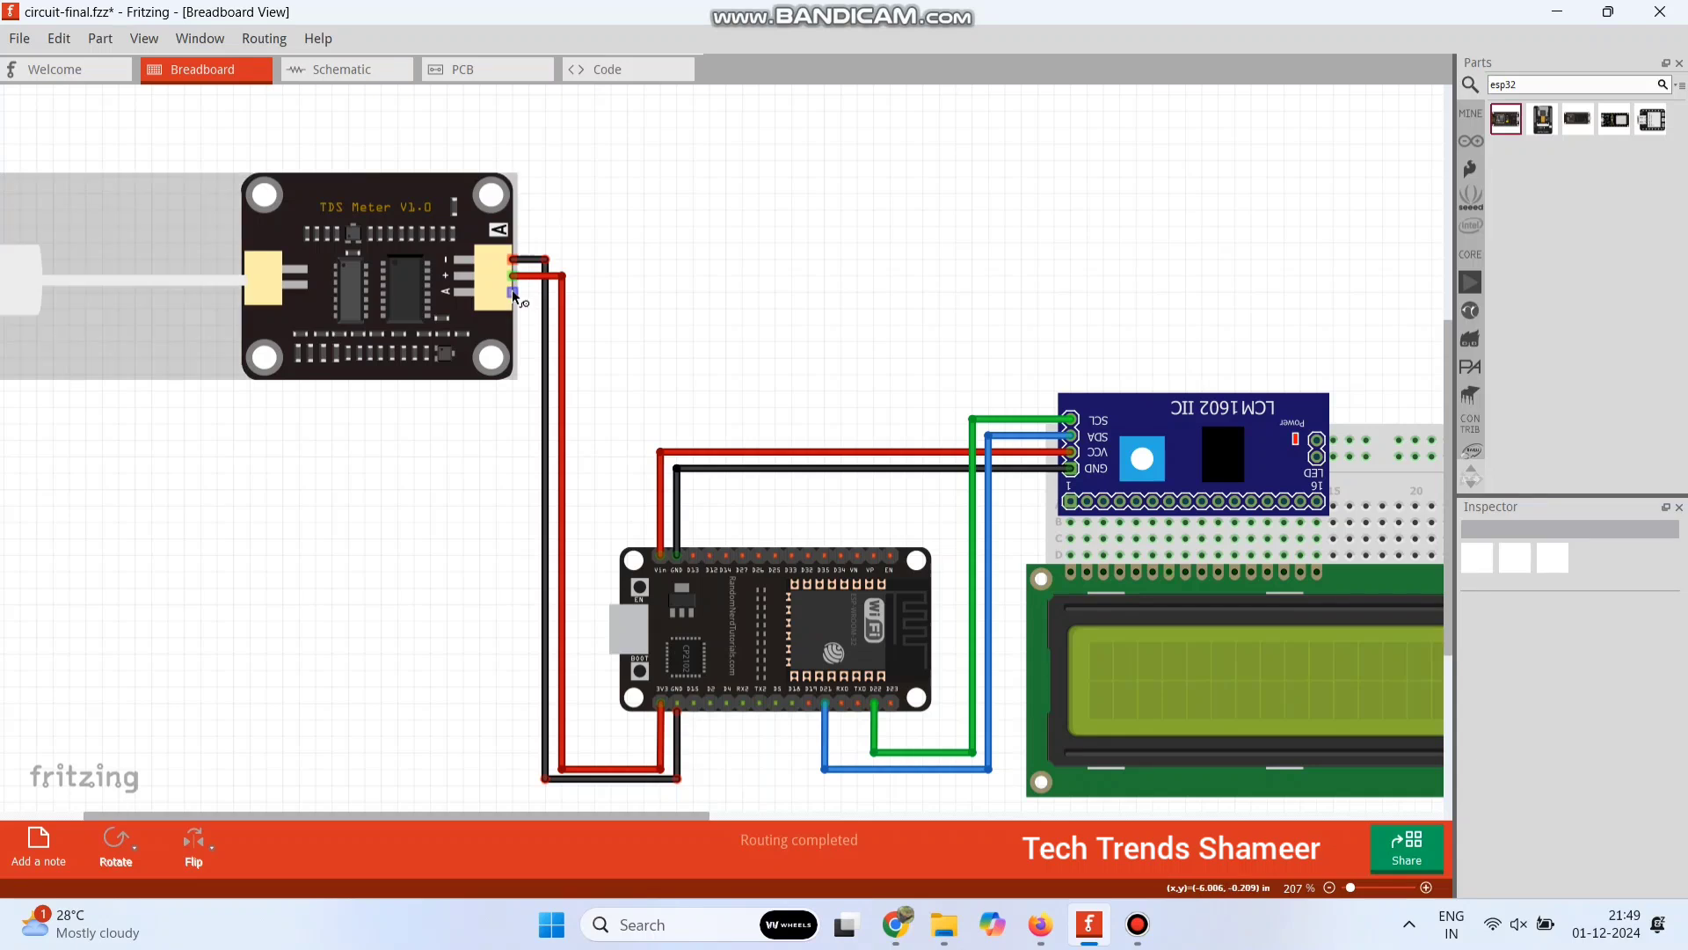
Wire the TDS meter's A pin to ESP32 pin D34 with a right-angle bend and change the wire's colour
left_click_drag(512, 283, 841, 291)
right_click(778, 307)
mouse_move(814, 325)
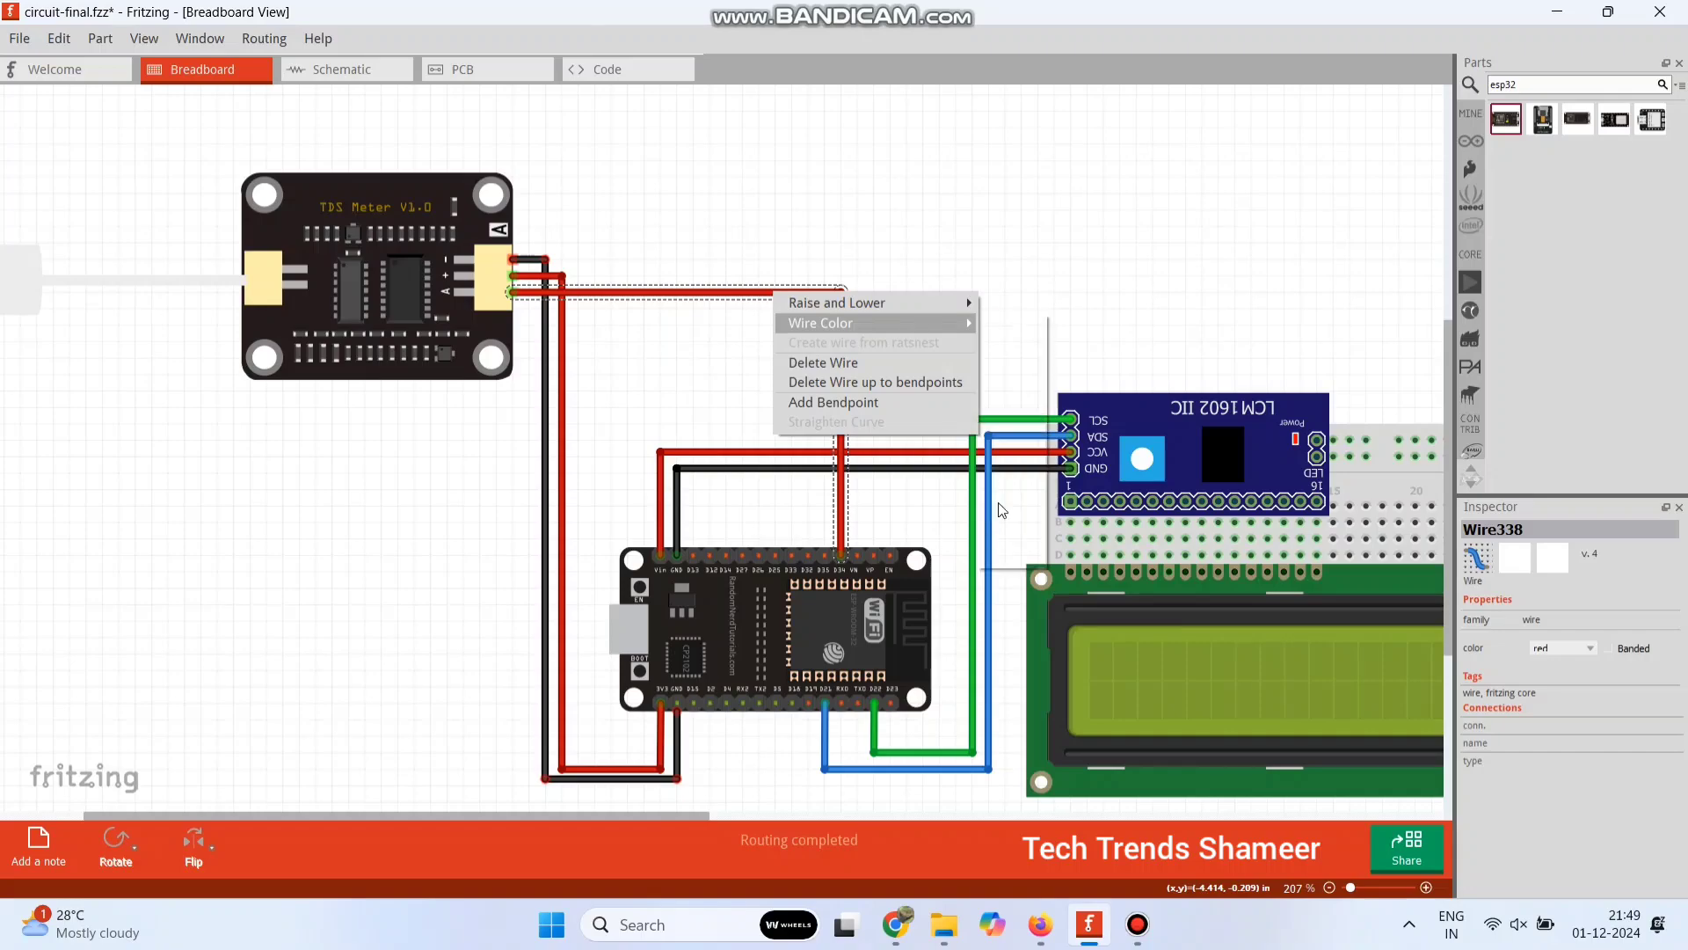
left_click(1002, 545)
scroll(1449, 592, "down", 1)
scroll(1191, 738, "down", 3, "ctrl")
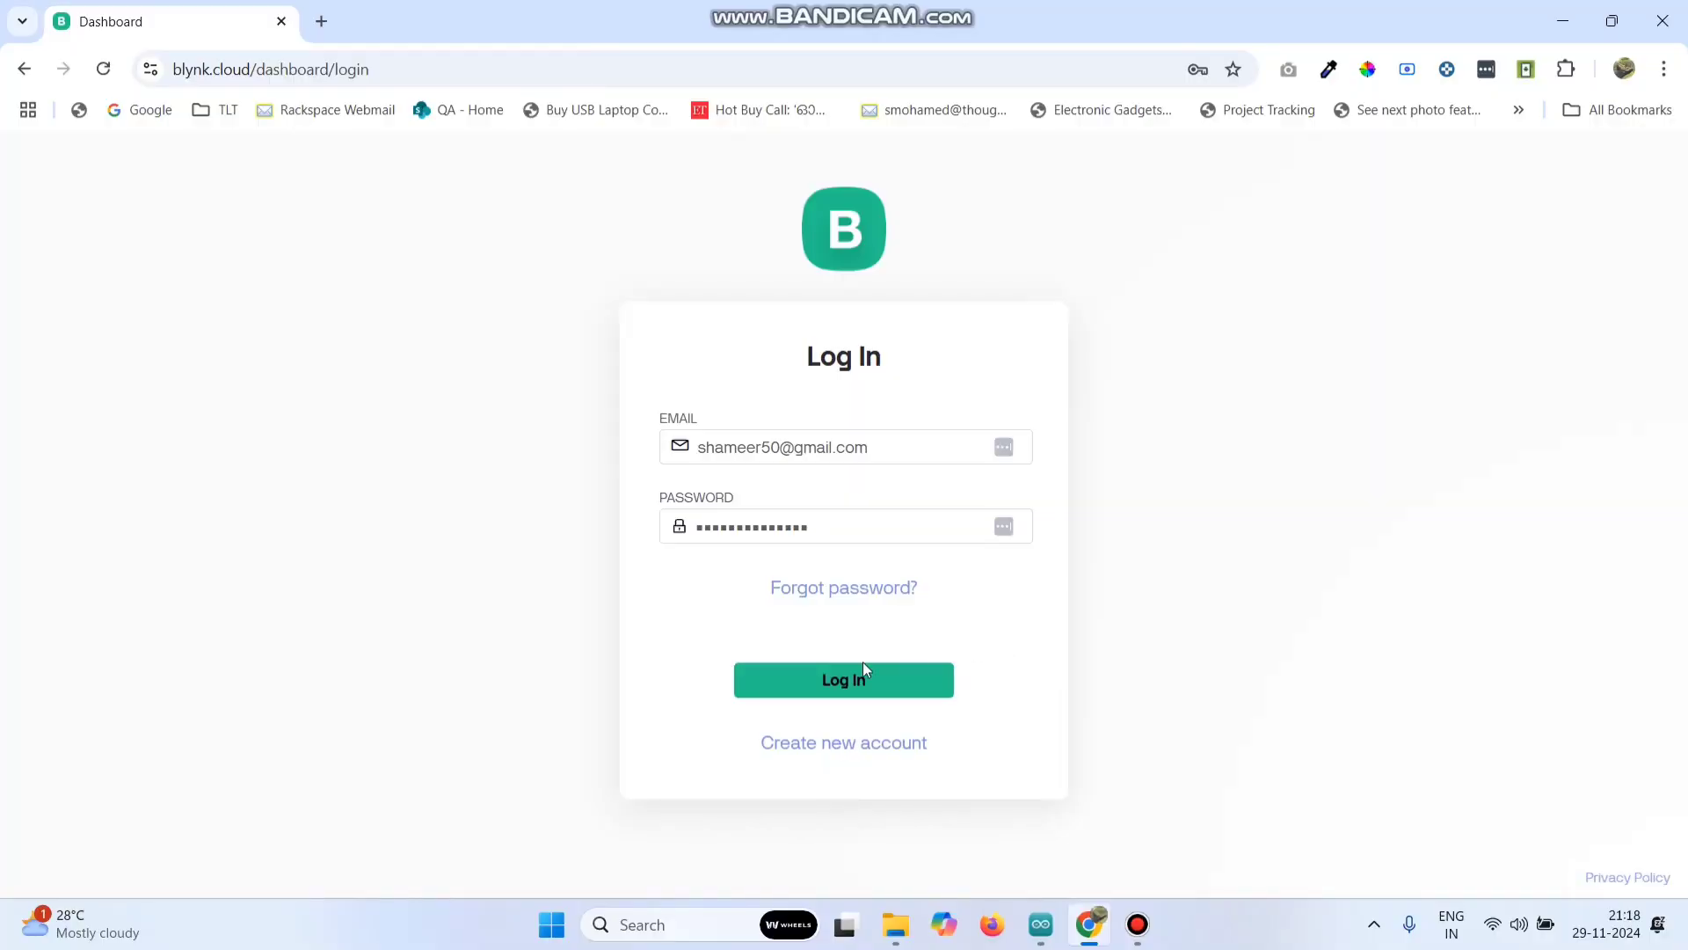
Log in to Blynk.Console in the browser and open the Developer Zone templates
left_click(837, 684)
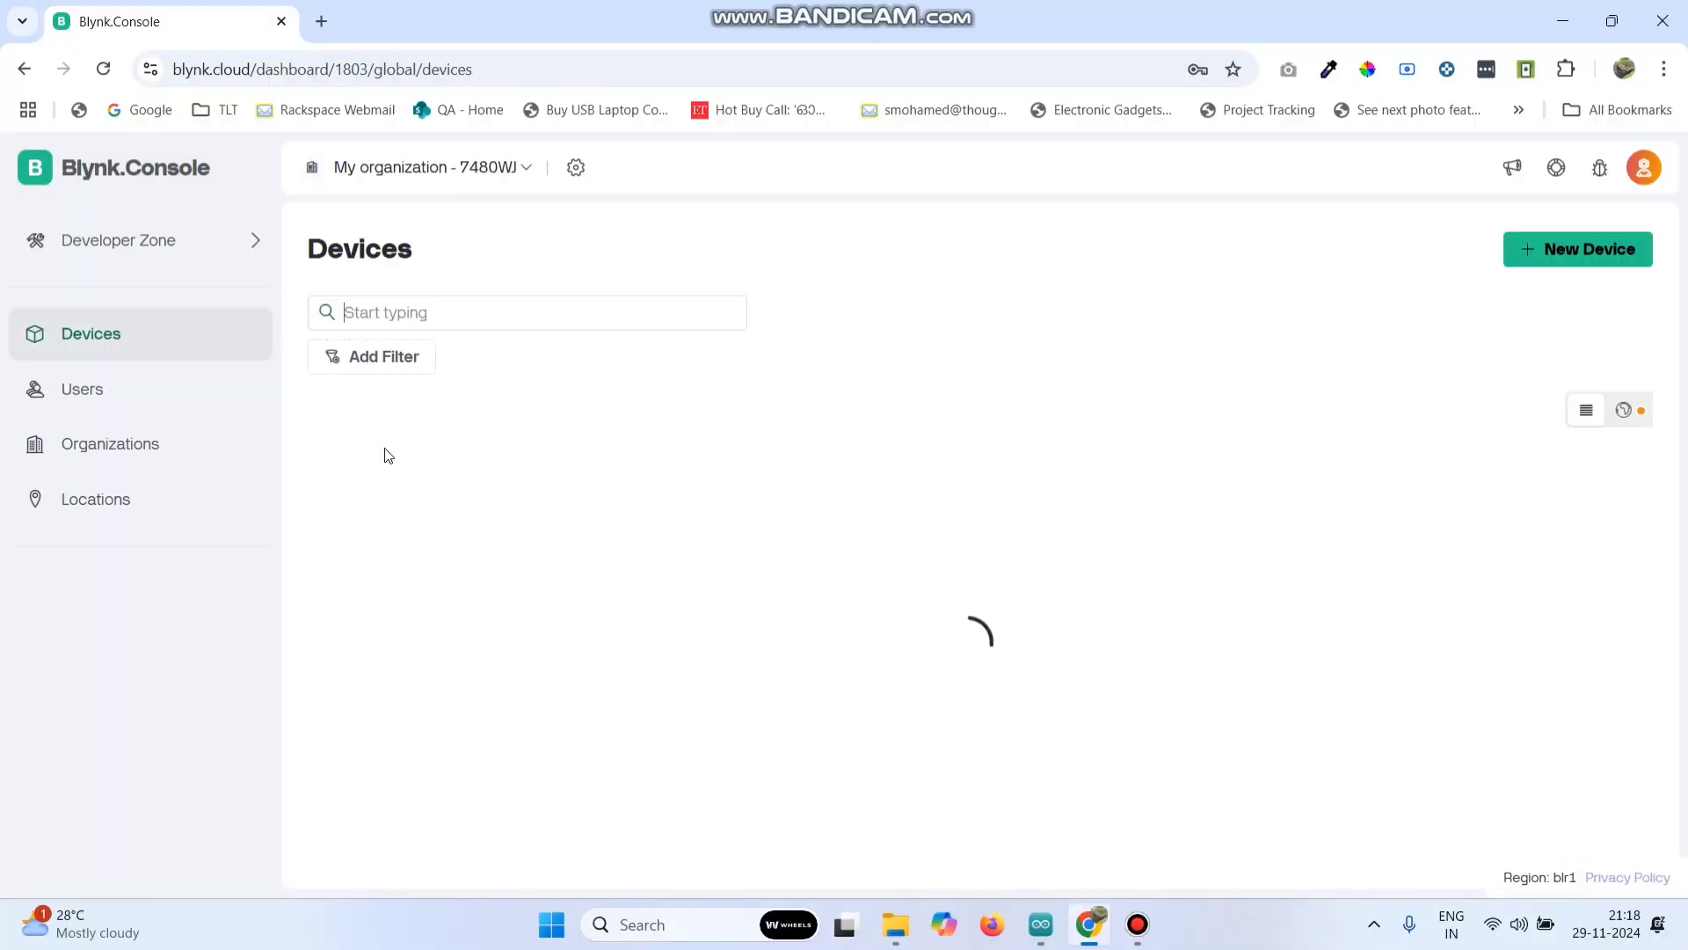
left_click(118, 252)
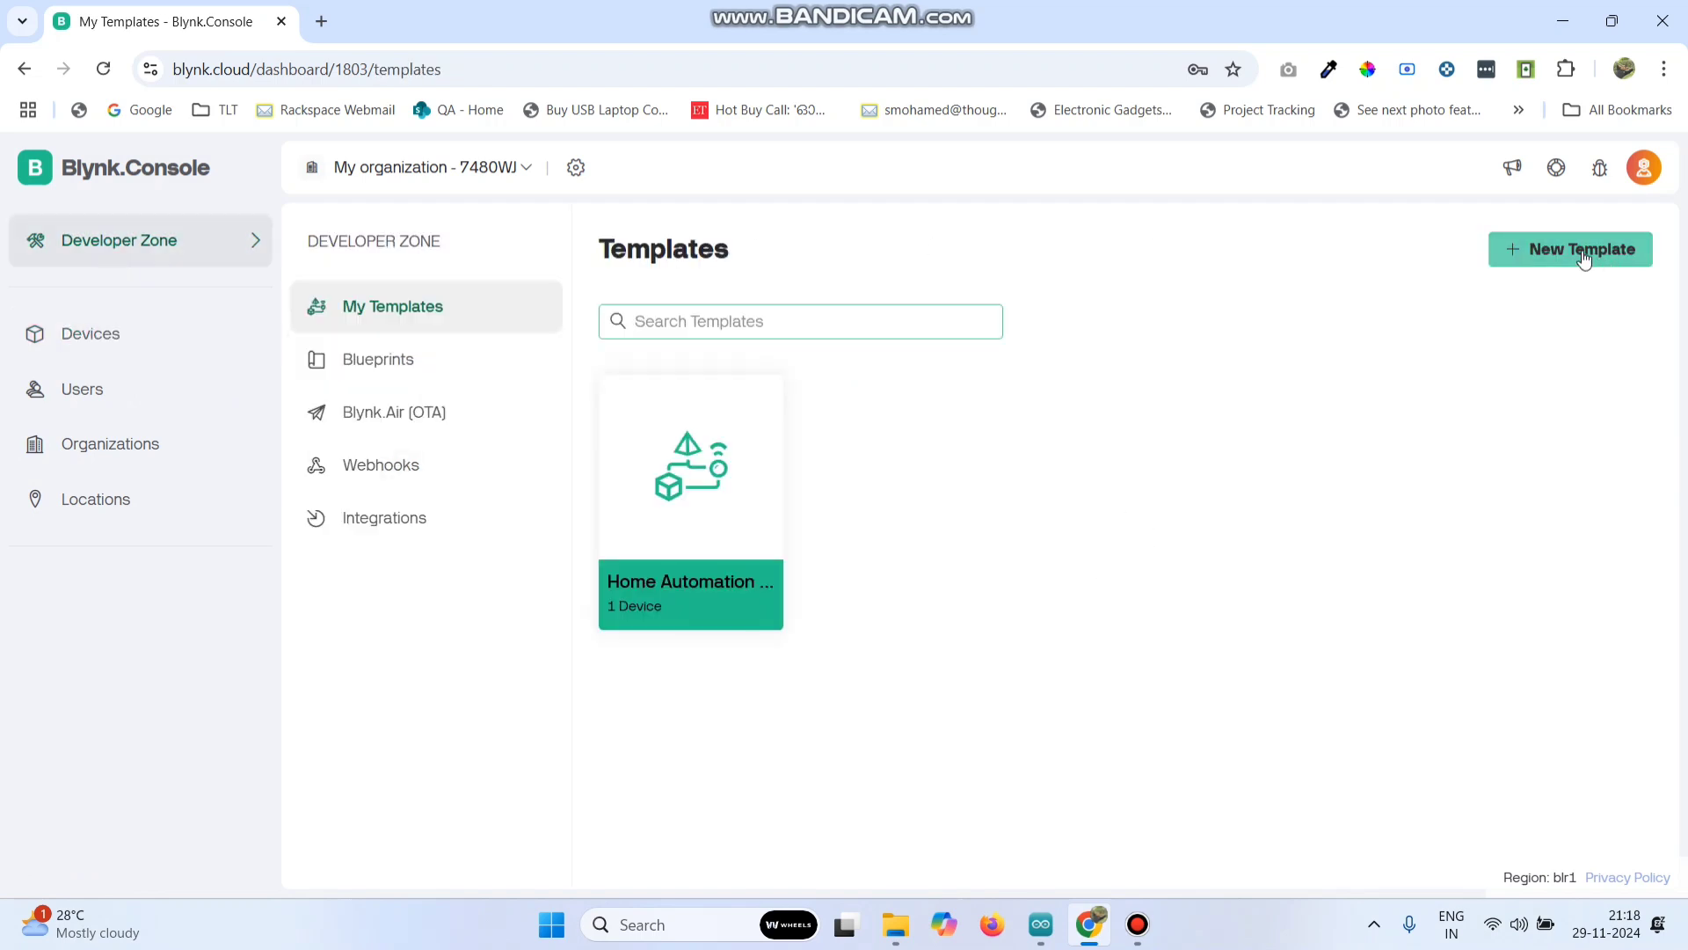
Create a new template named "Water Quality Monitoring" with ESP32 hardware and WiFi connection
left_click(1583, 257)
left_click(757, 363)
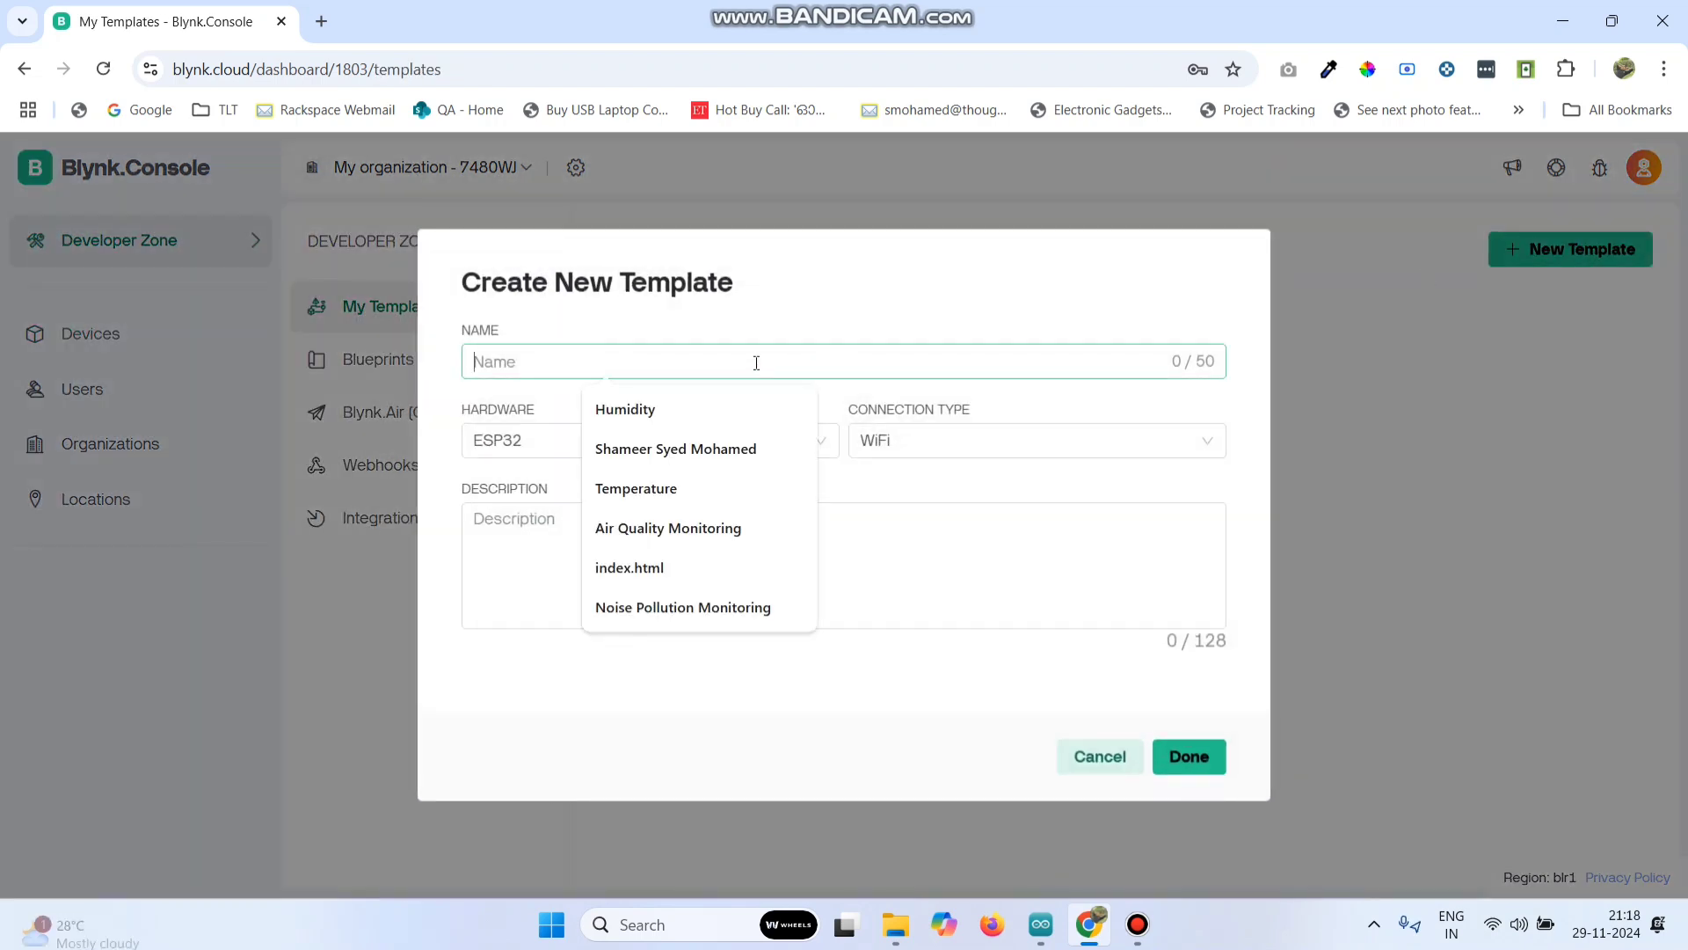
type("Wat")
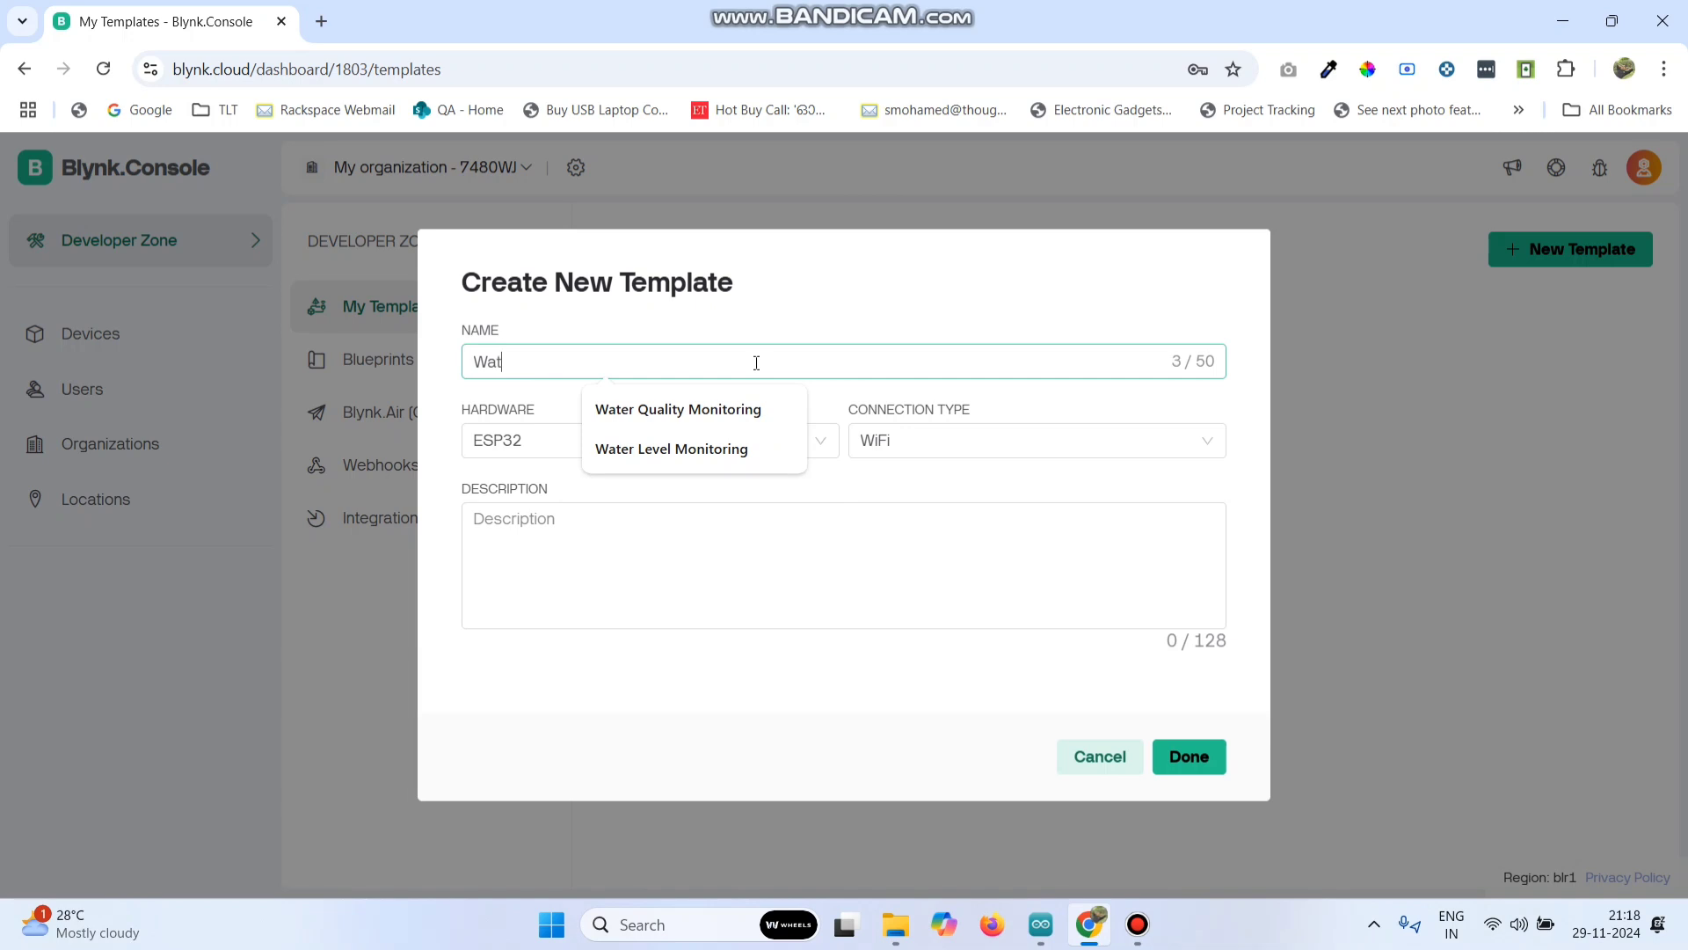
type("er Quality Mon")
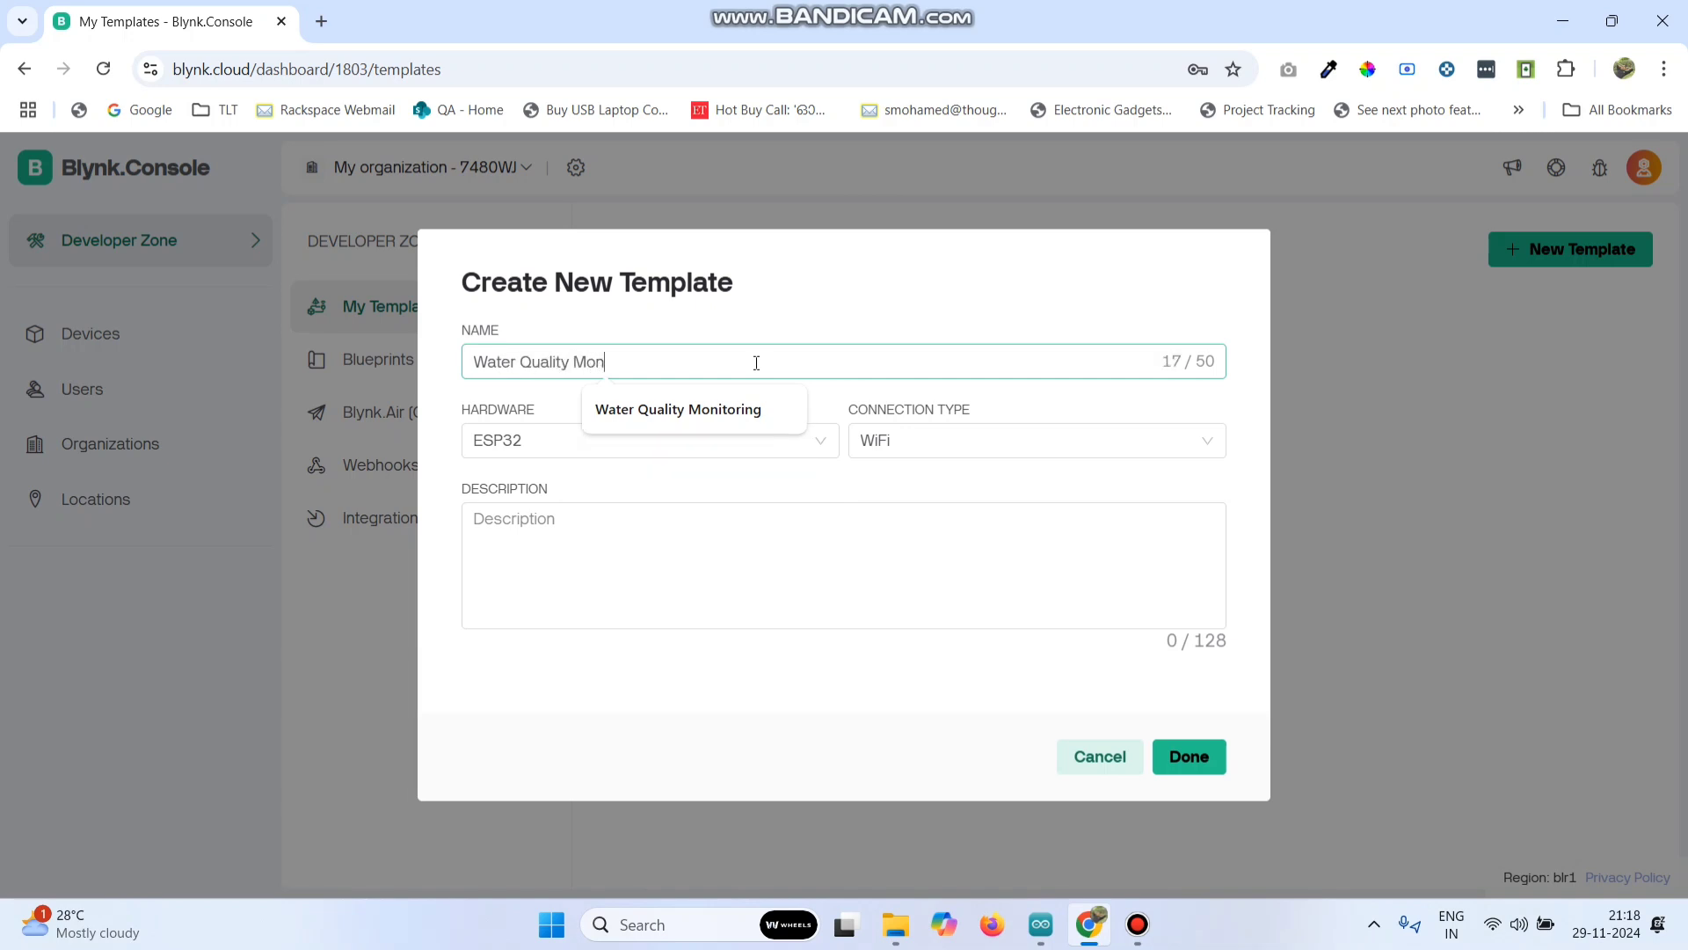
type("itoring")
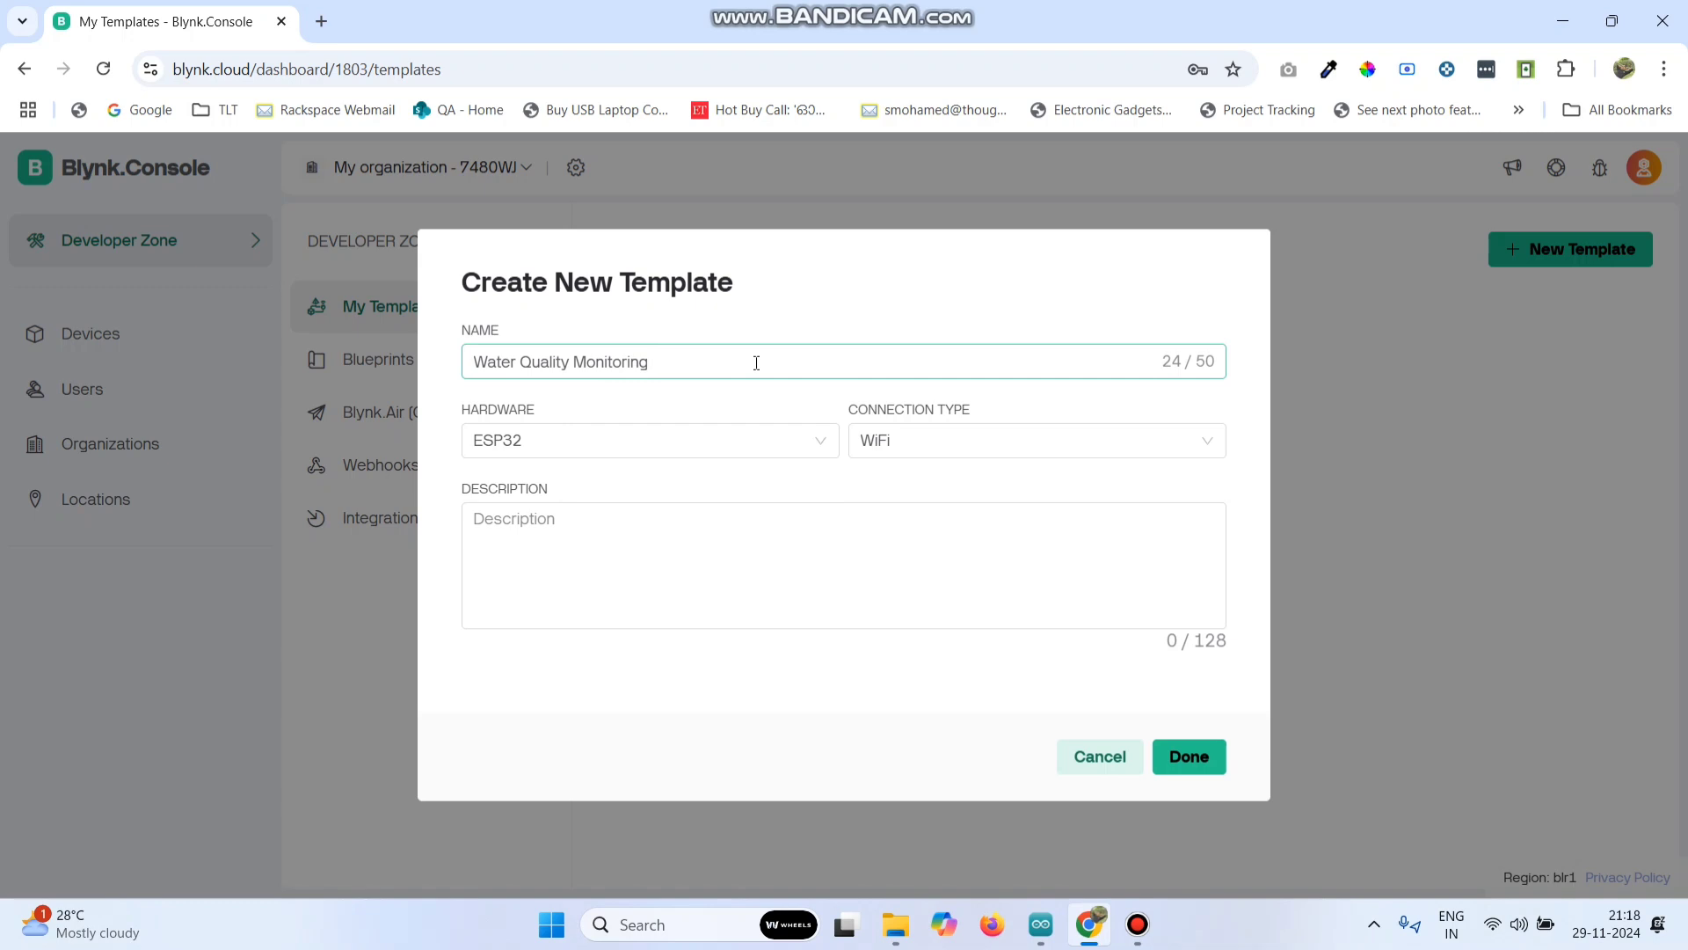
left_click(605, 433)
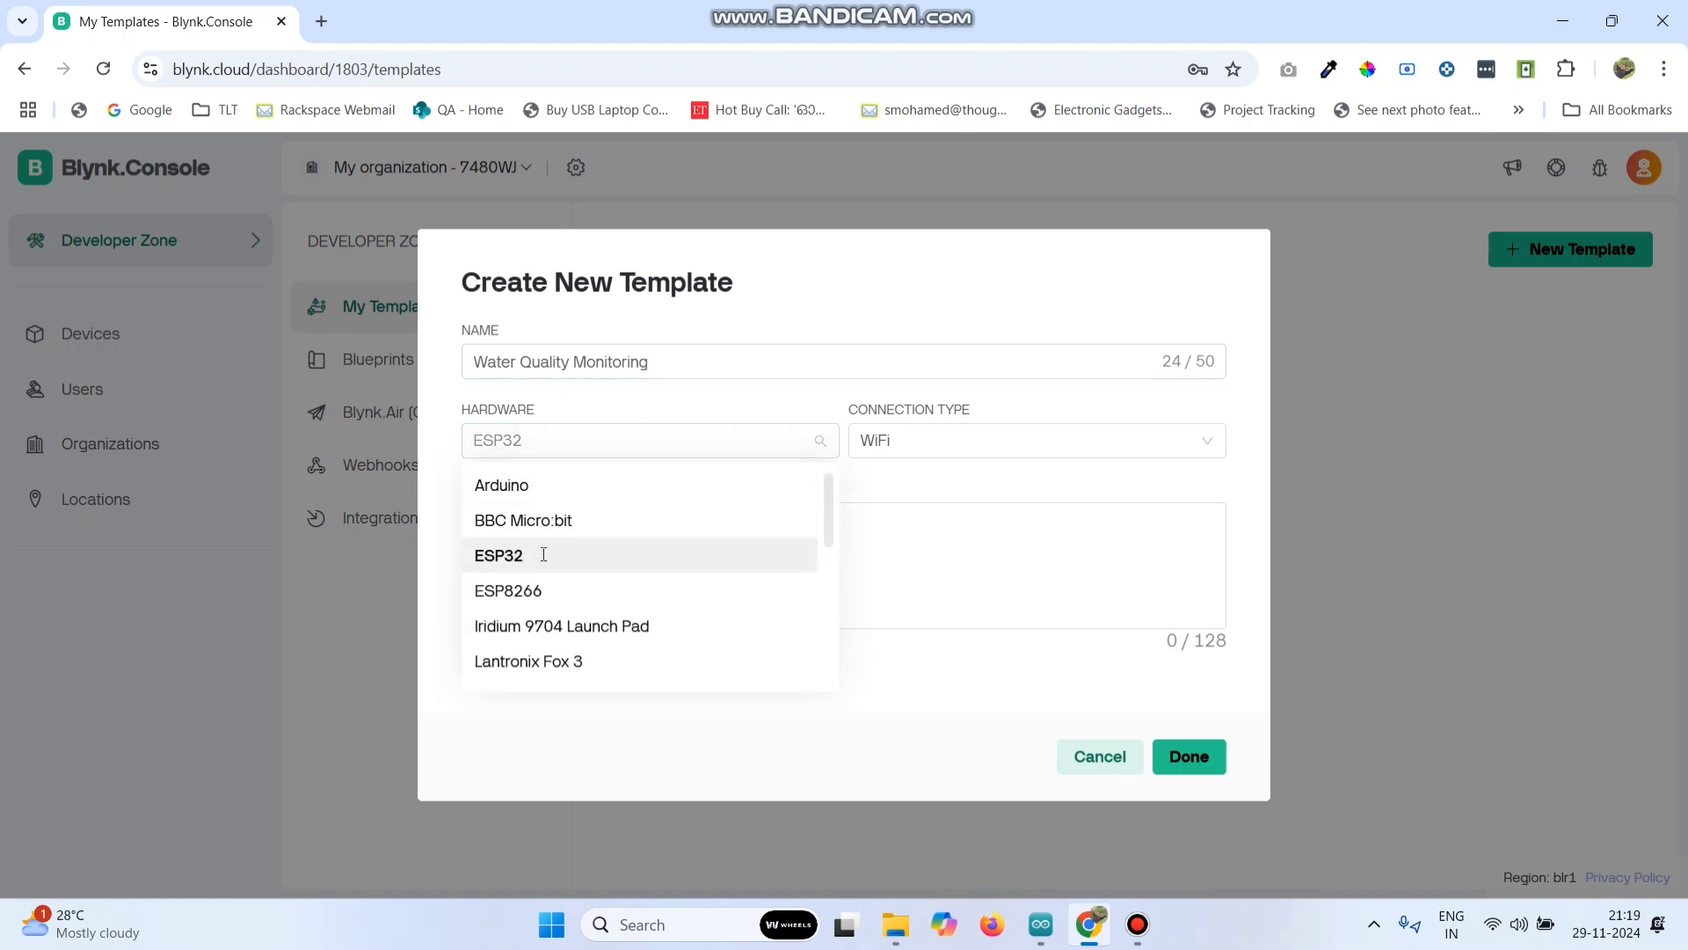
left_click(596, 554)
left_click(923, 440)
left_click(901, 521)
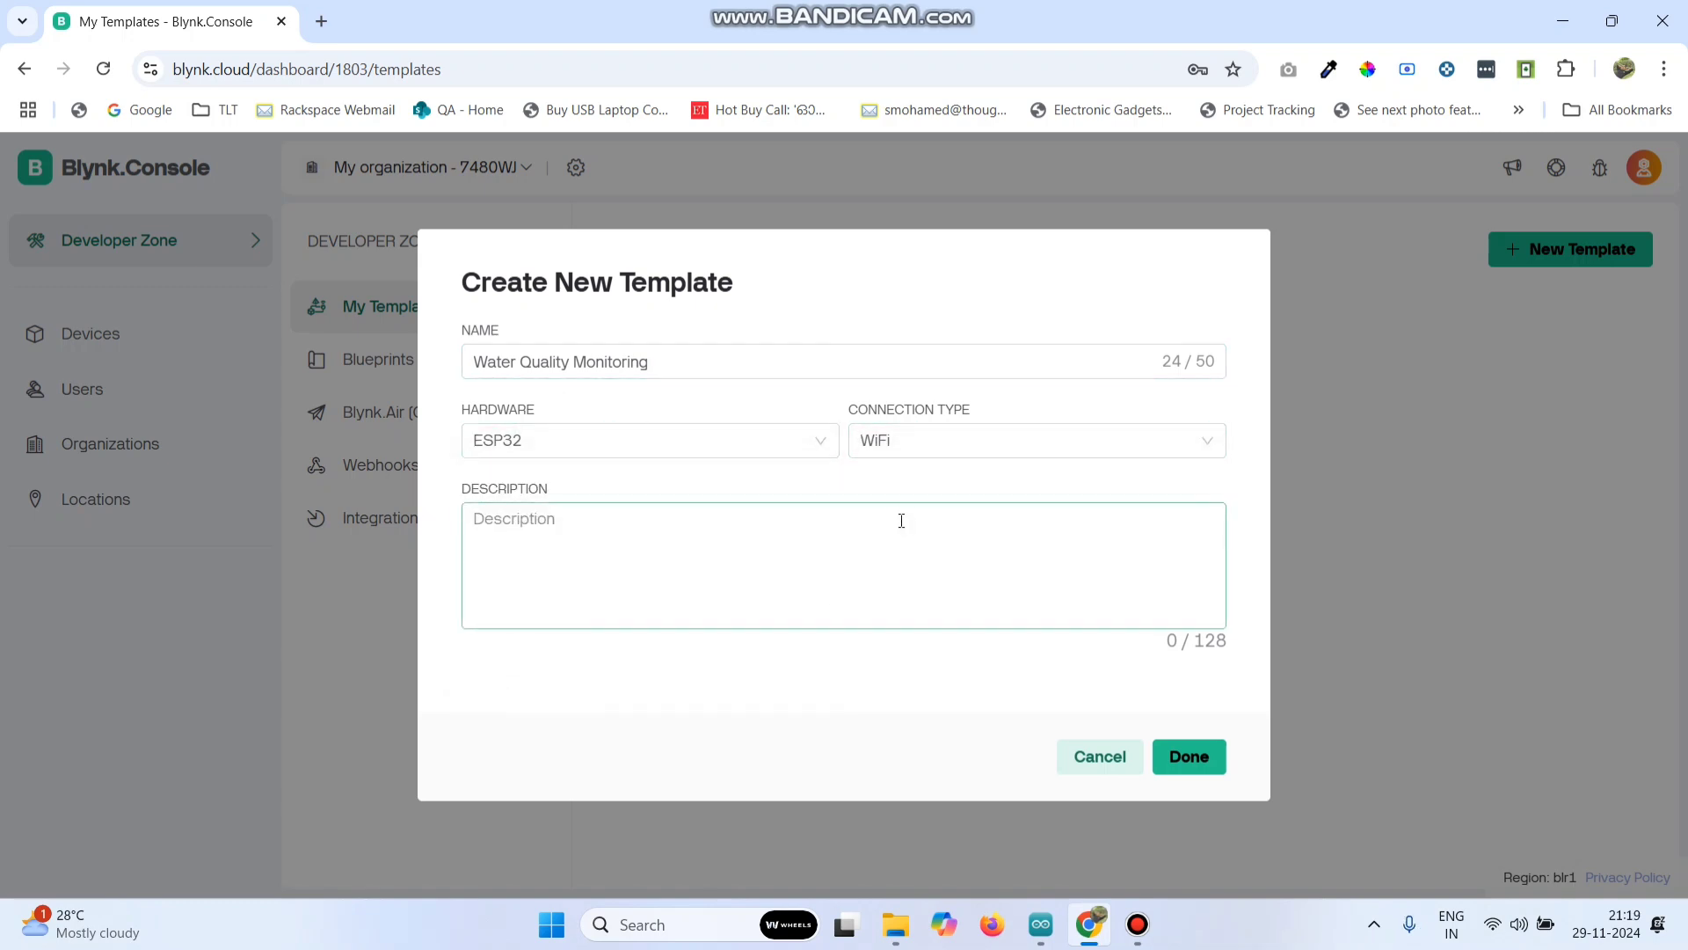
left_click(1192, 758)
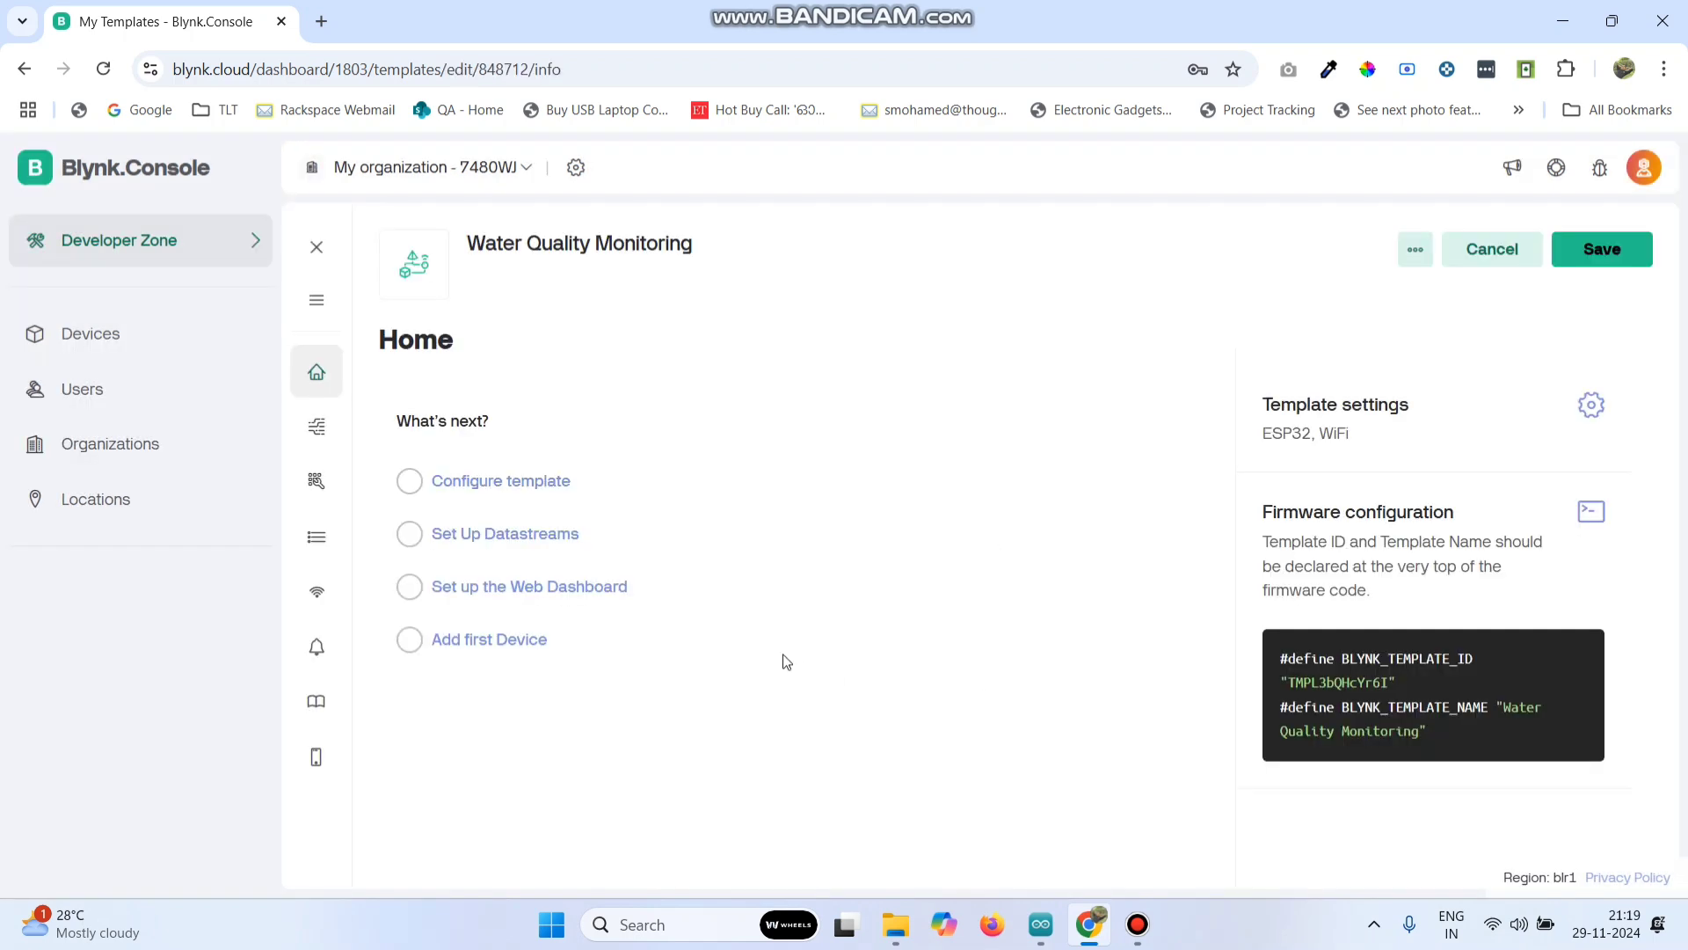
Start a virtual pin datastream in the Water Quality Monitoring template and name it TDS
mouse_move(470, 543)
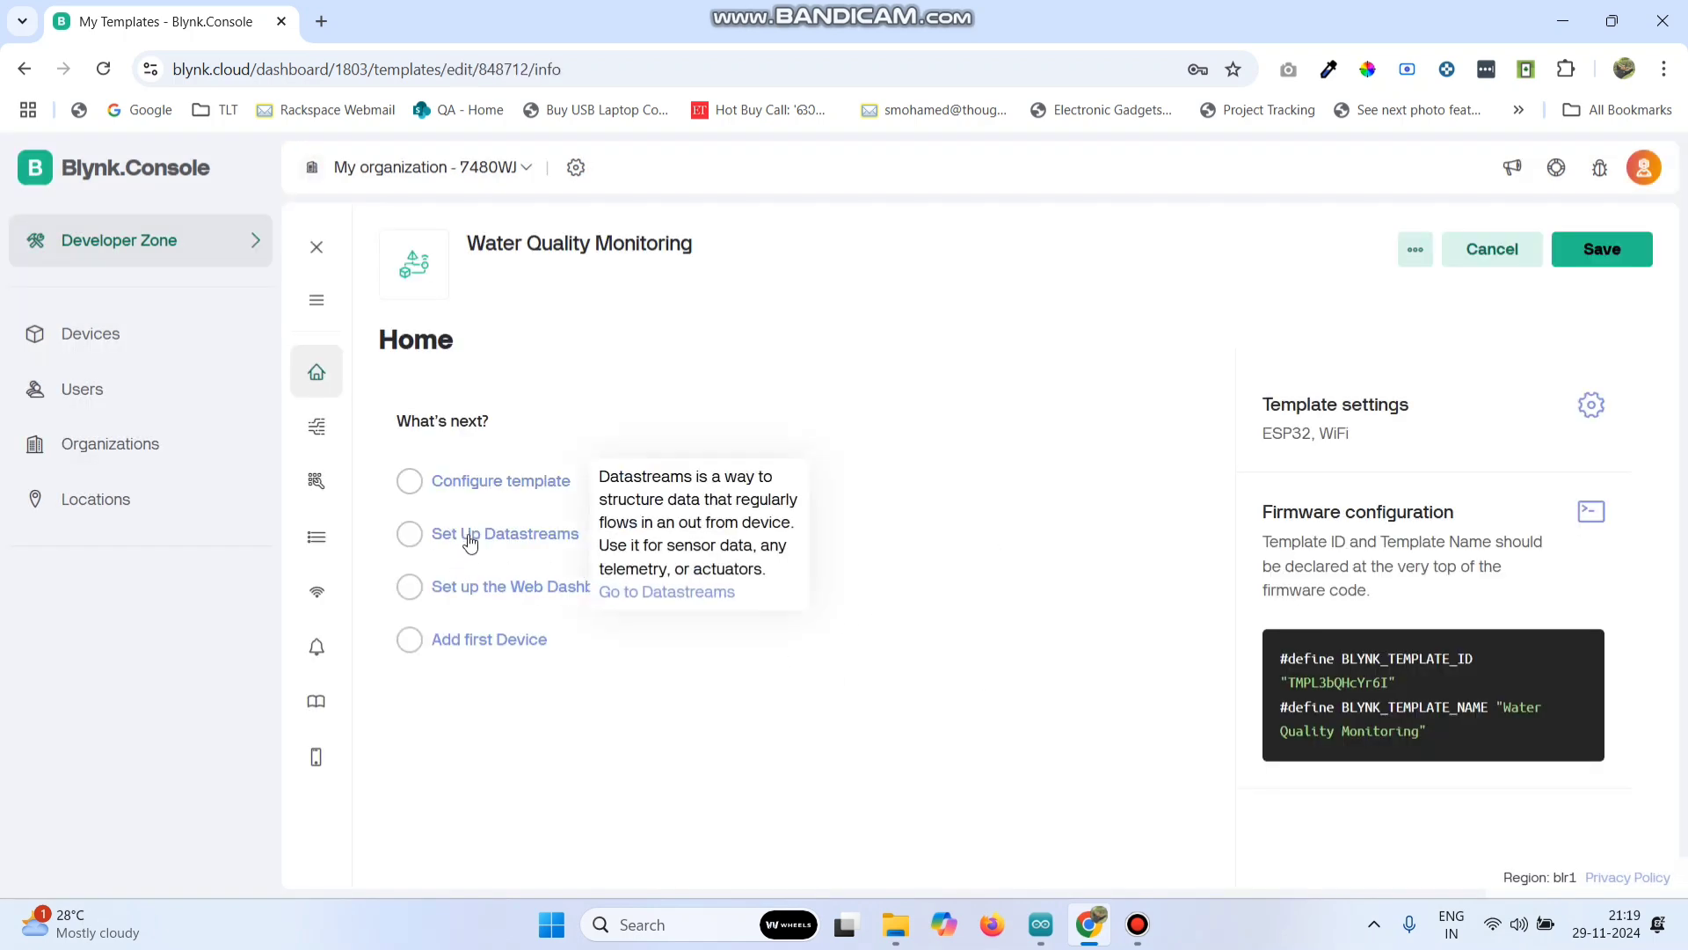
left_click(472, 542)
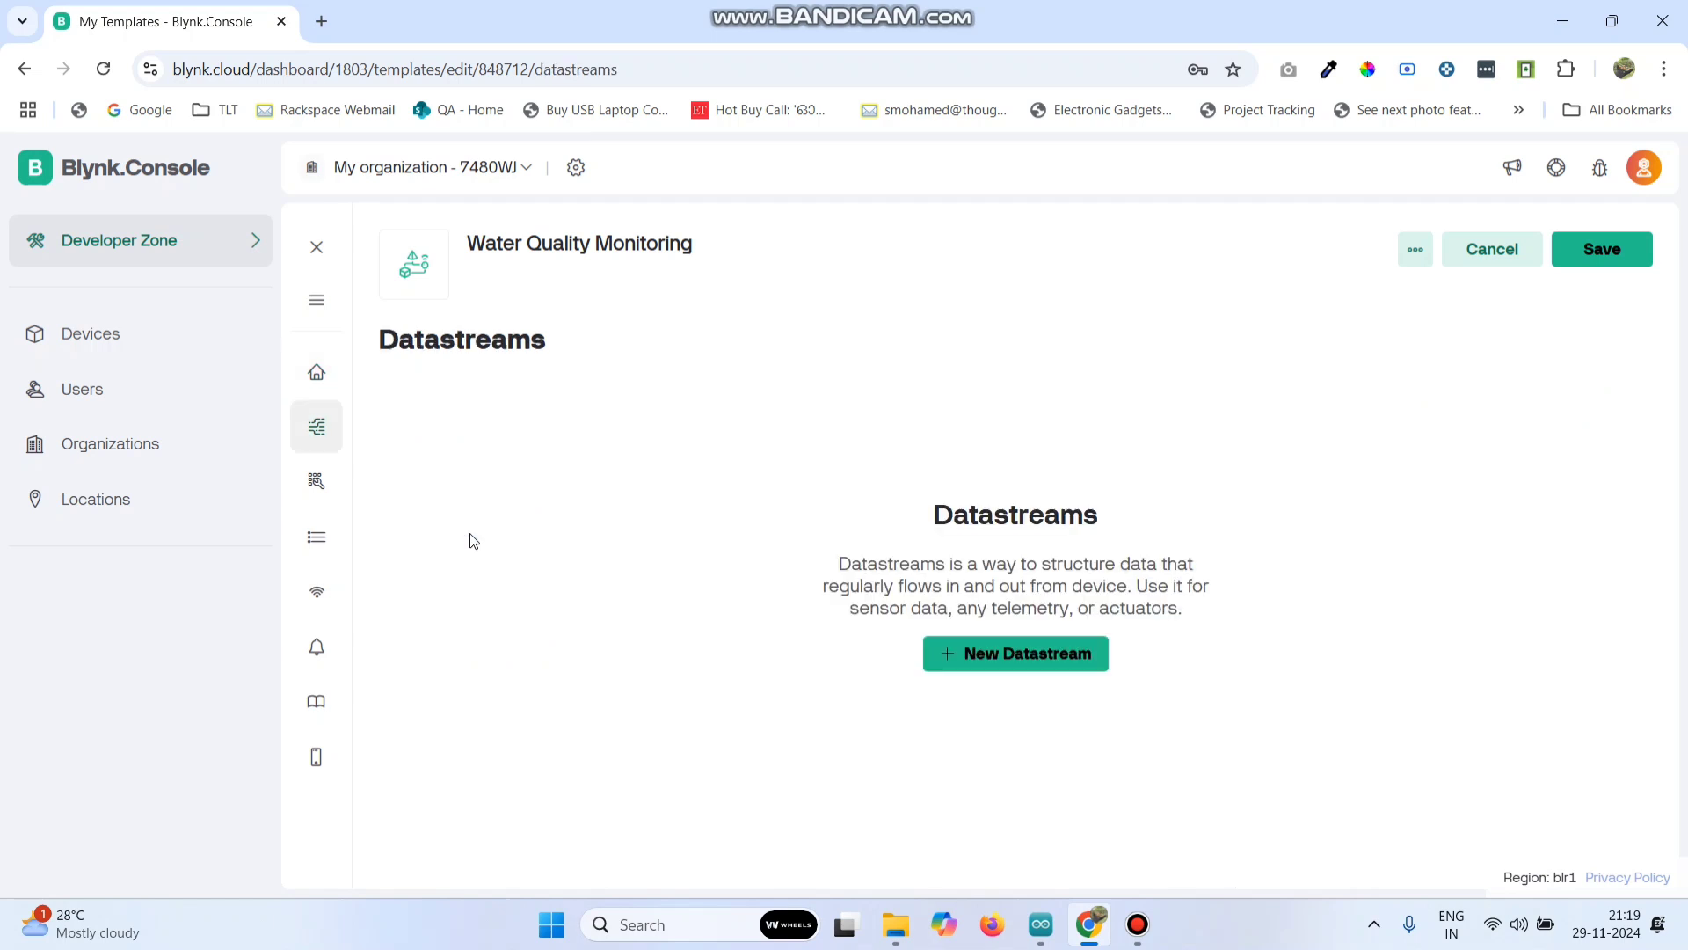
left_click(995, 666)
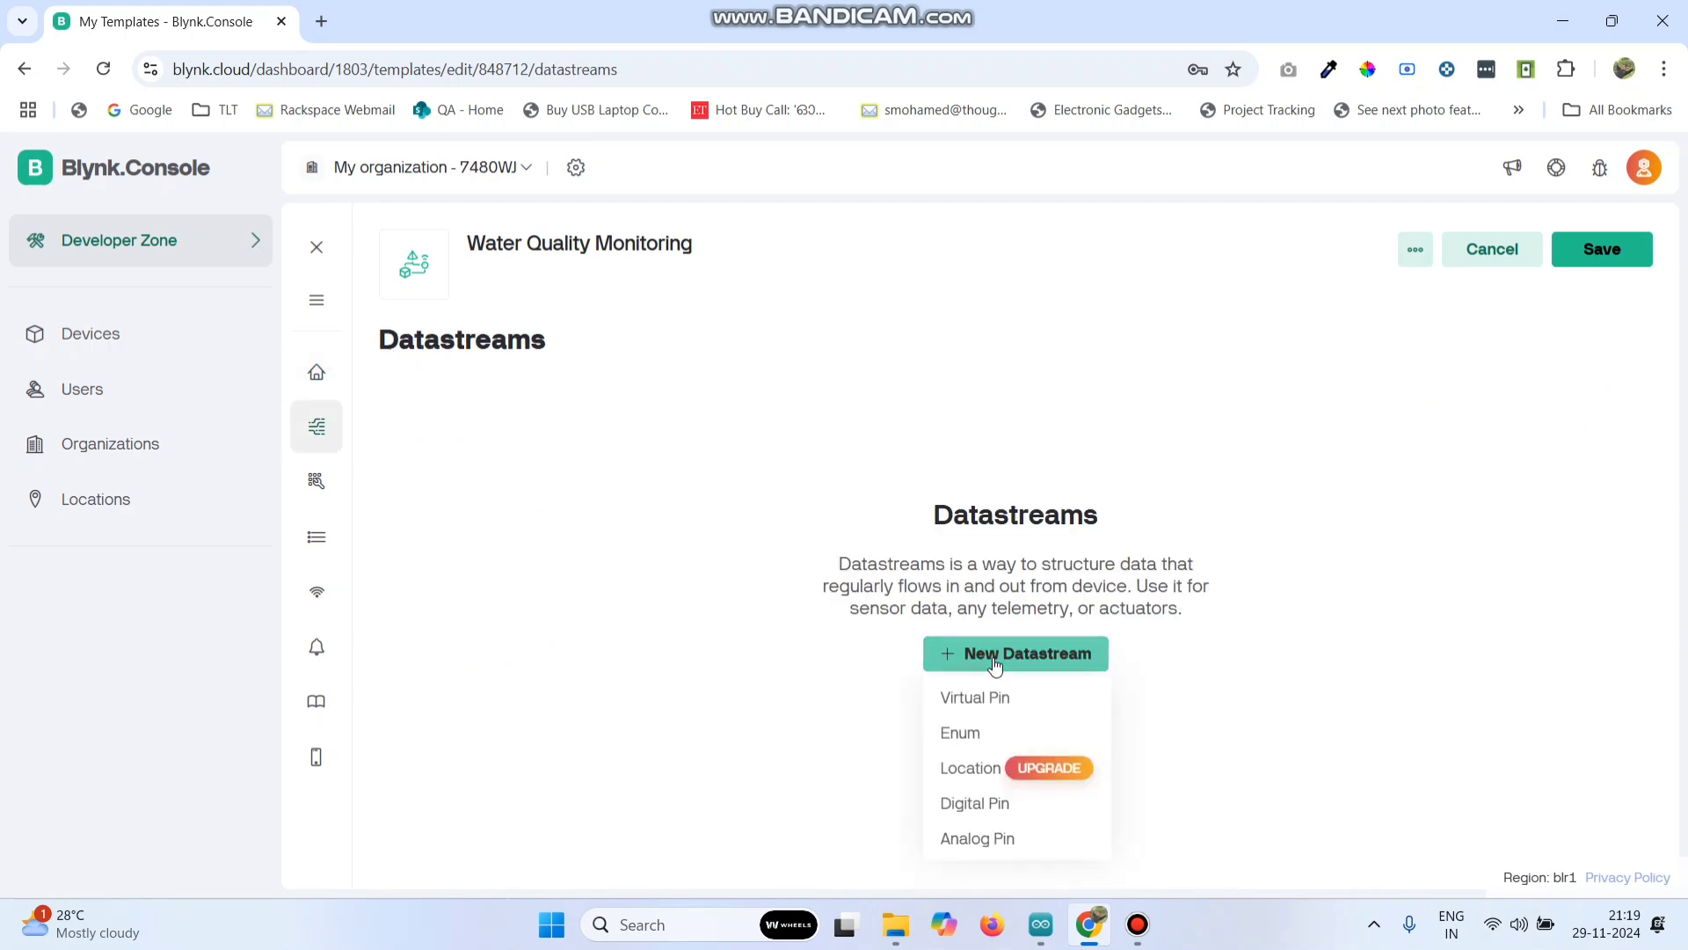
left_click(976, 697)
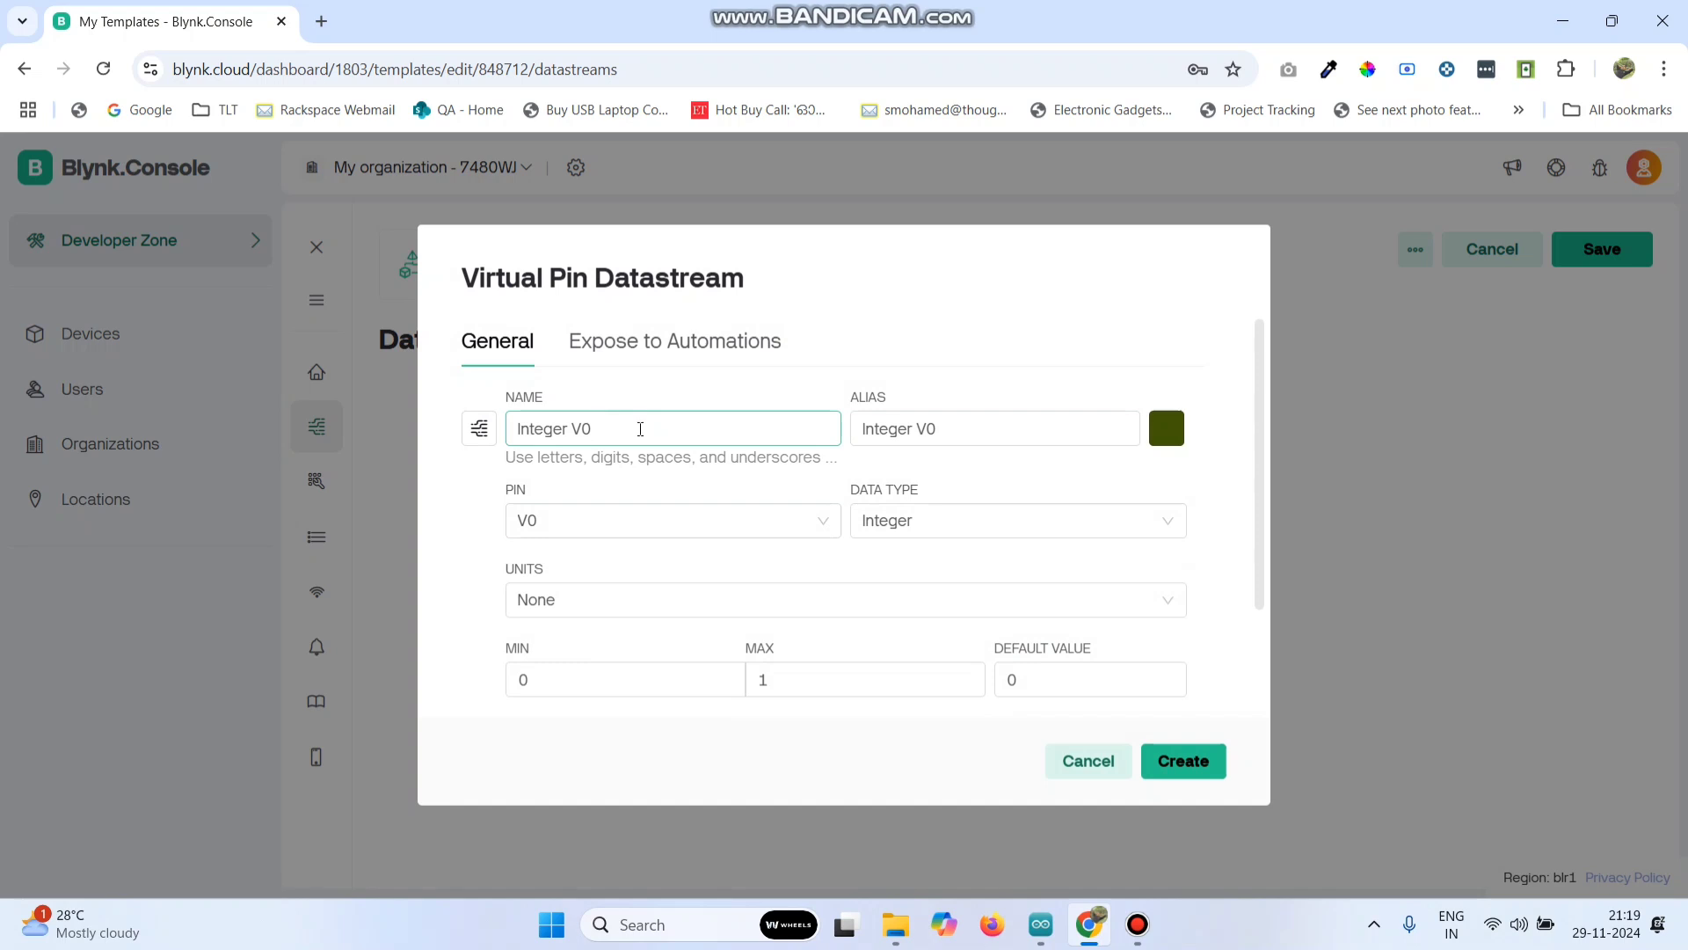
triple_click(640, 429)
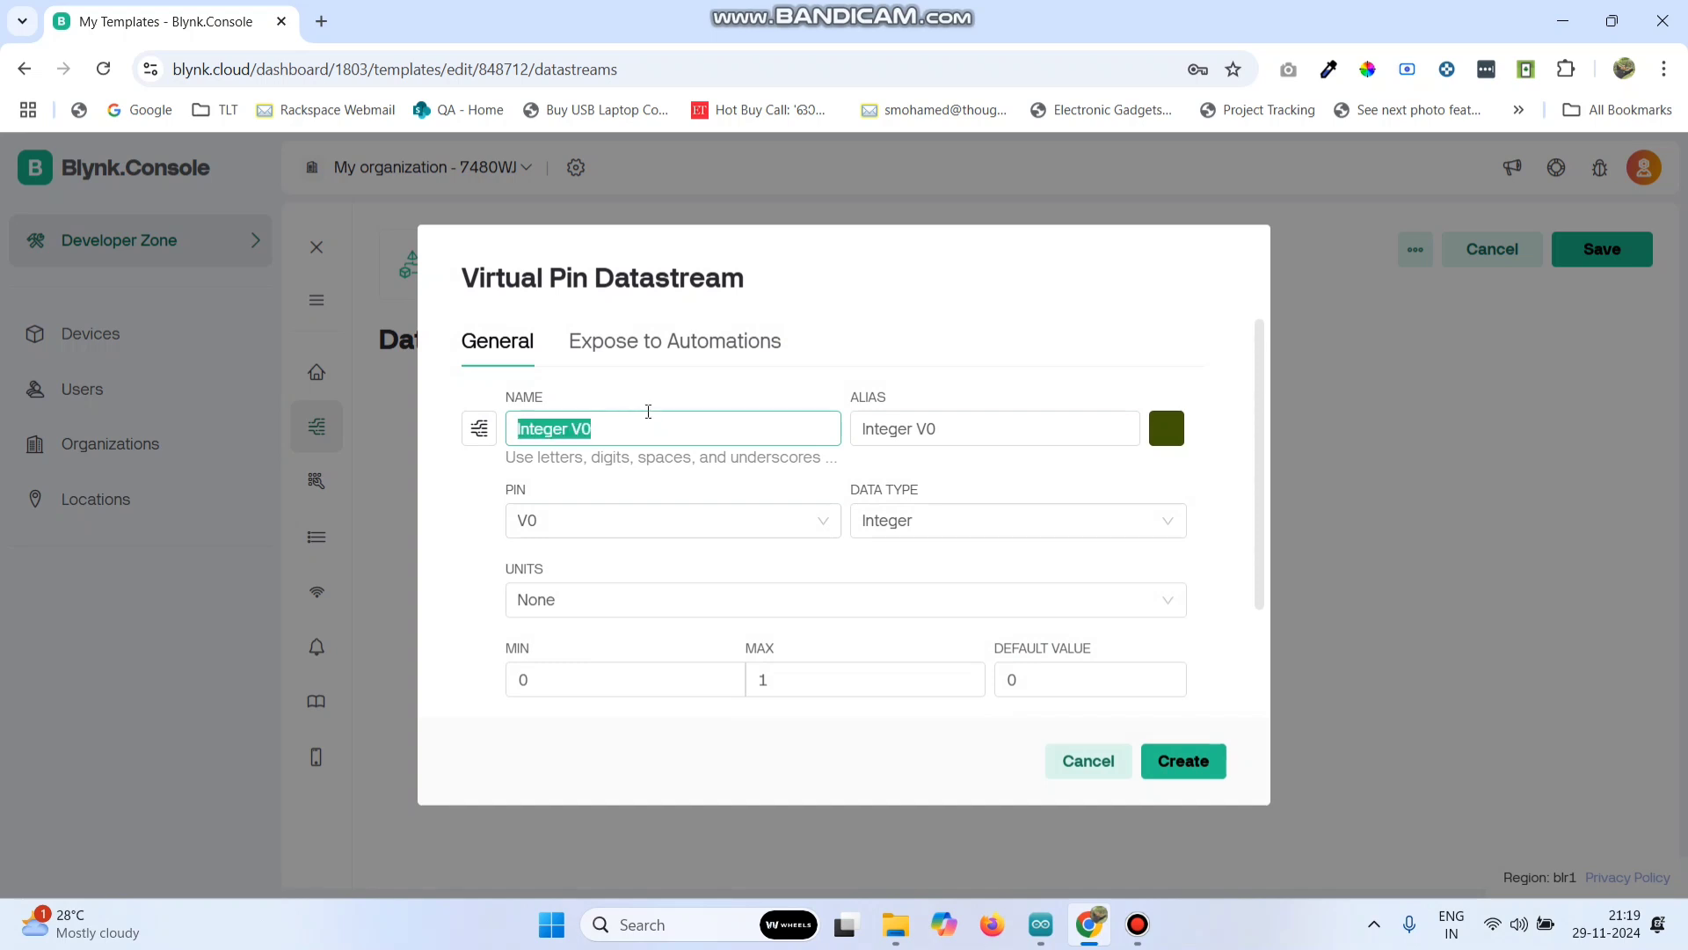
type("TDS")
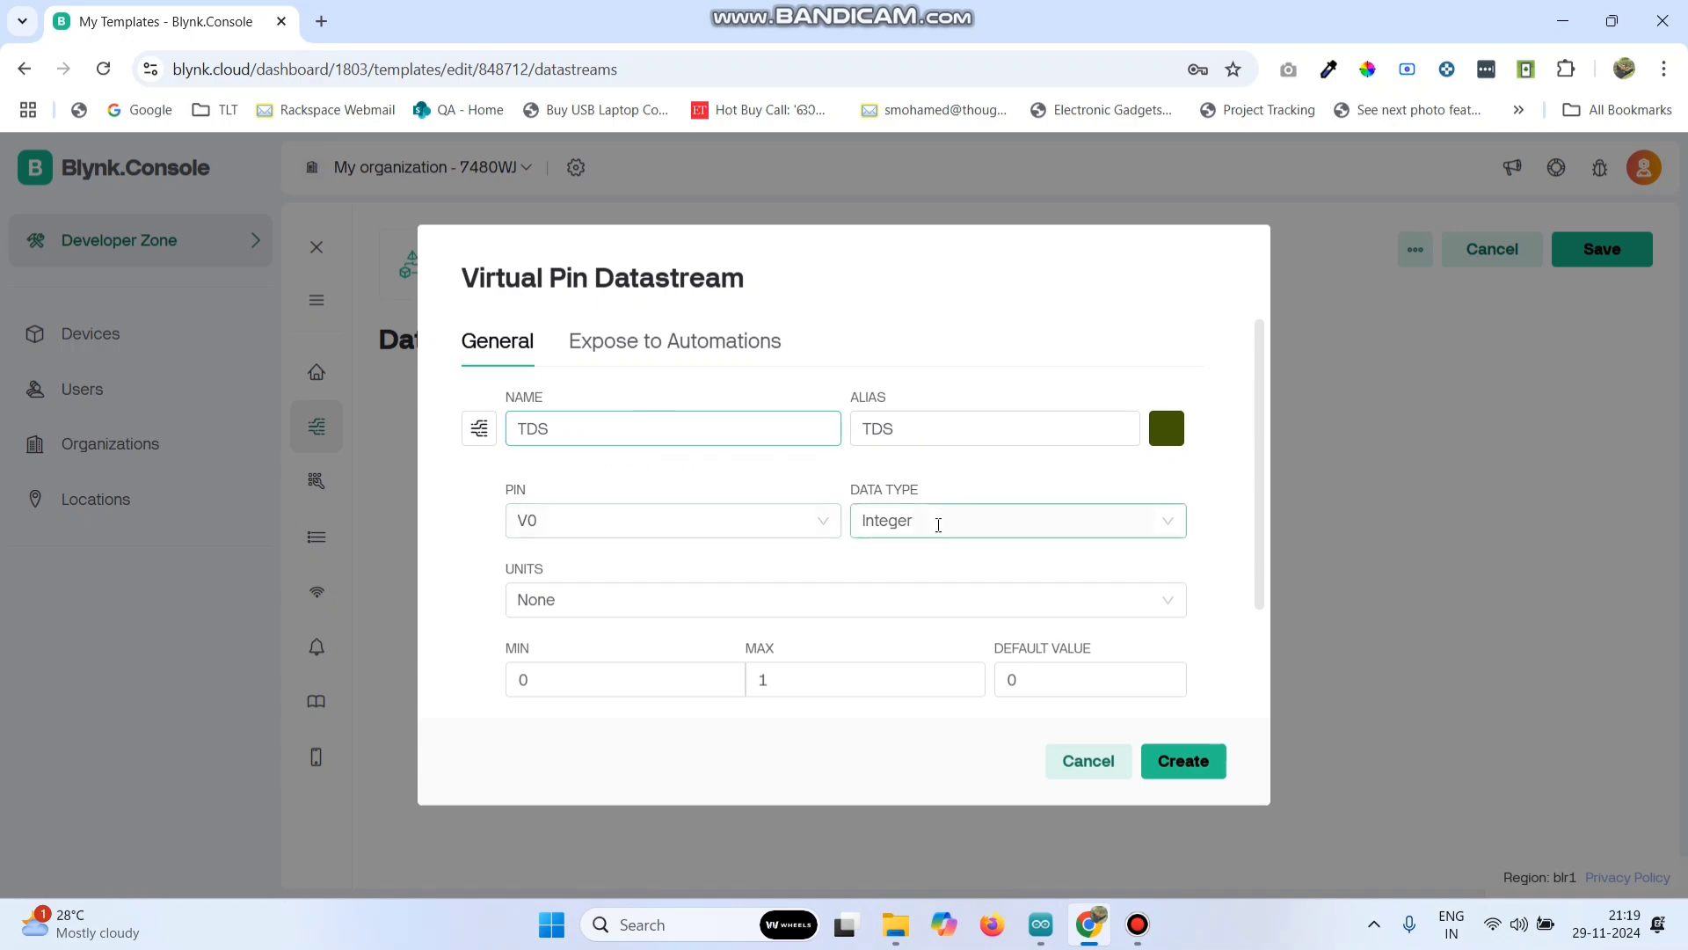
Set the TDS datastream's data type to Double, its maximum to 500 and its colour to the theme's teal green, and create it
left_click(938, 522)
left_click(893, 598)
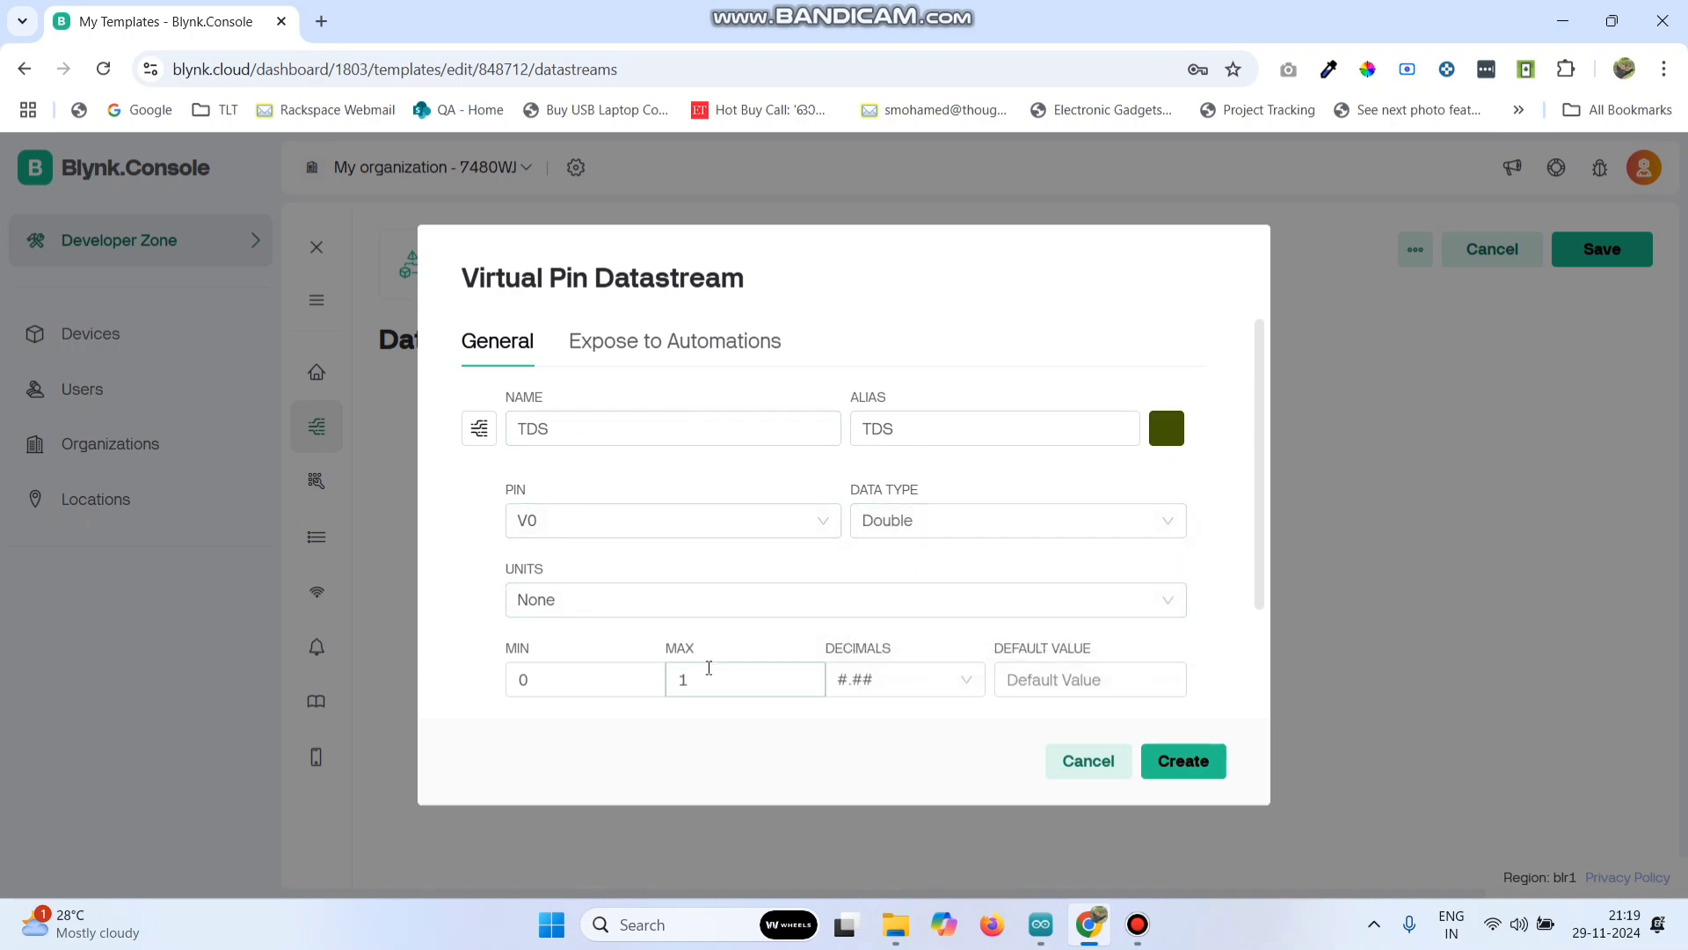
left_click(714, 674)
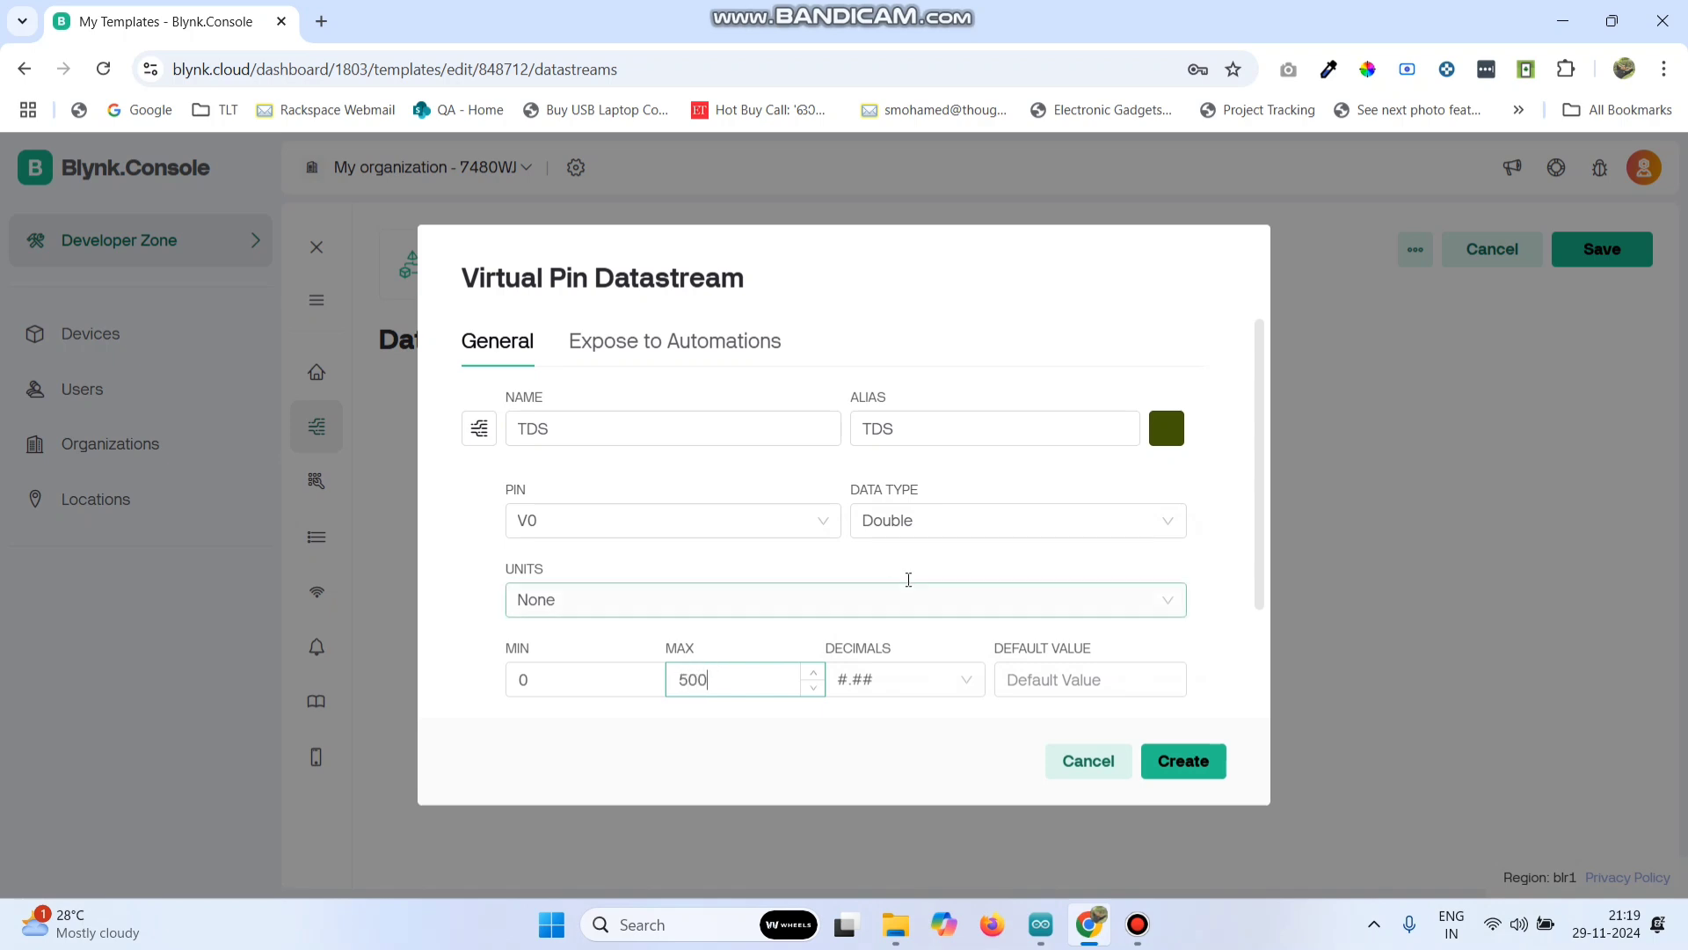
left_click(1167, 430)
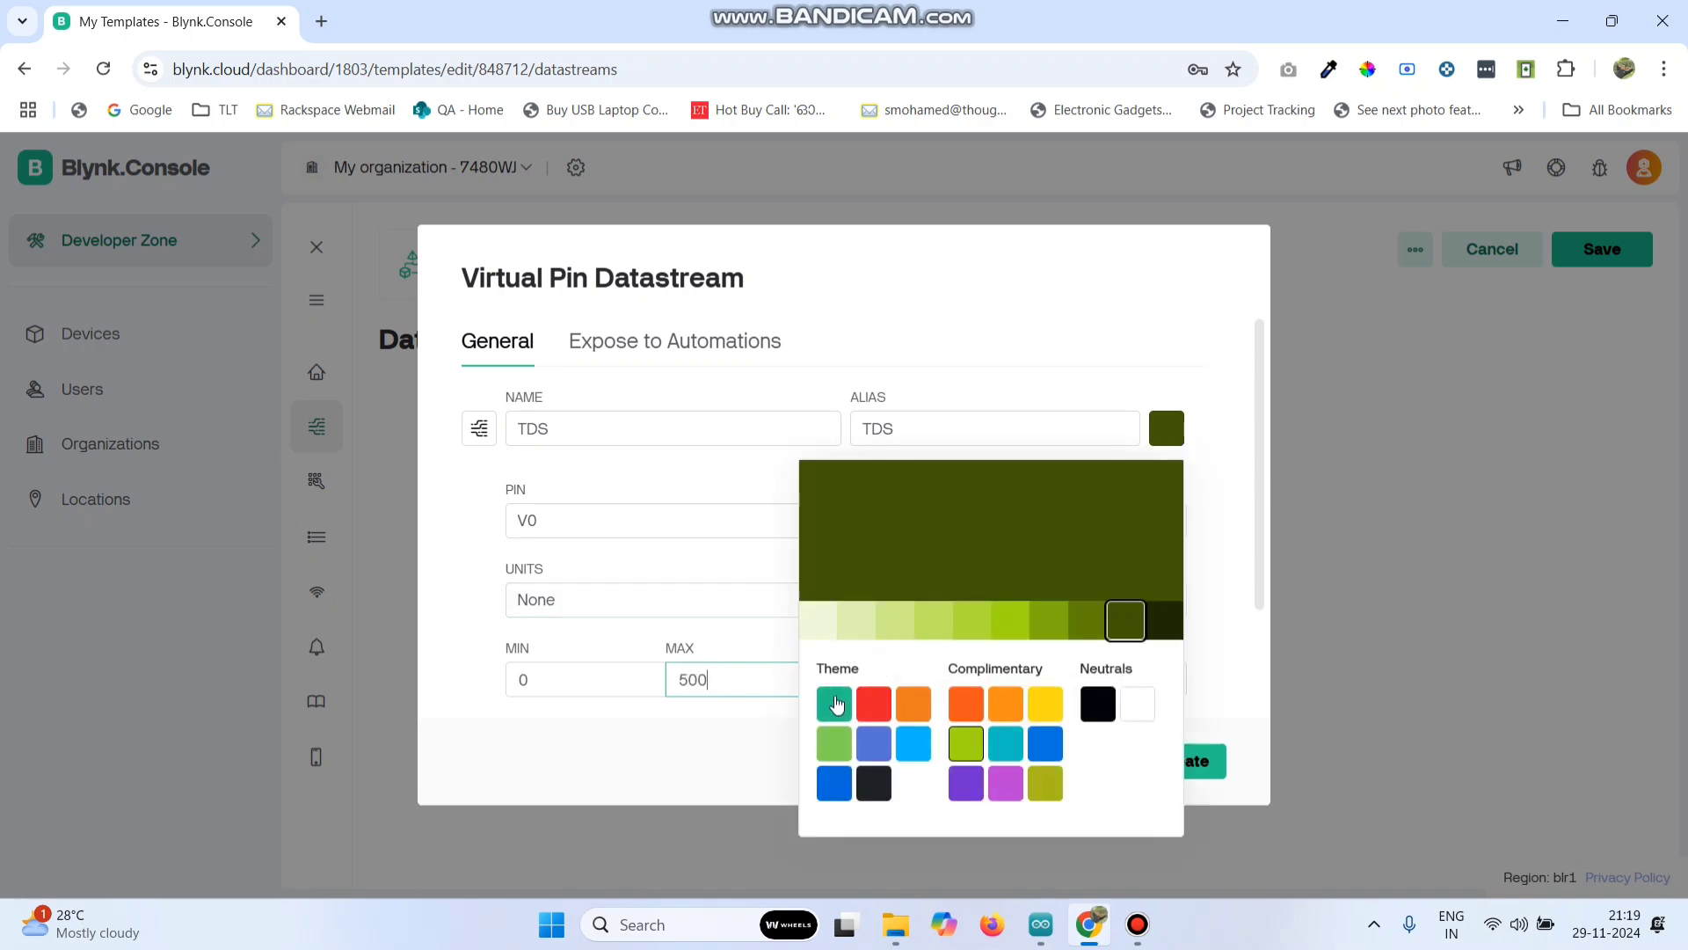
left_click(835, 704)
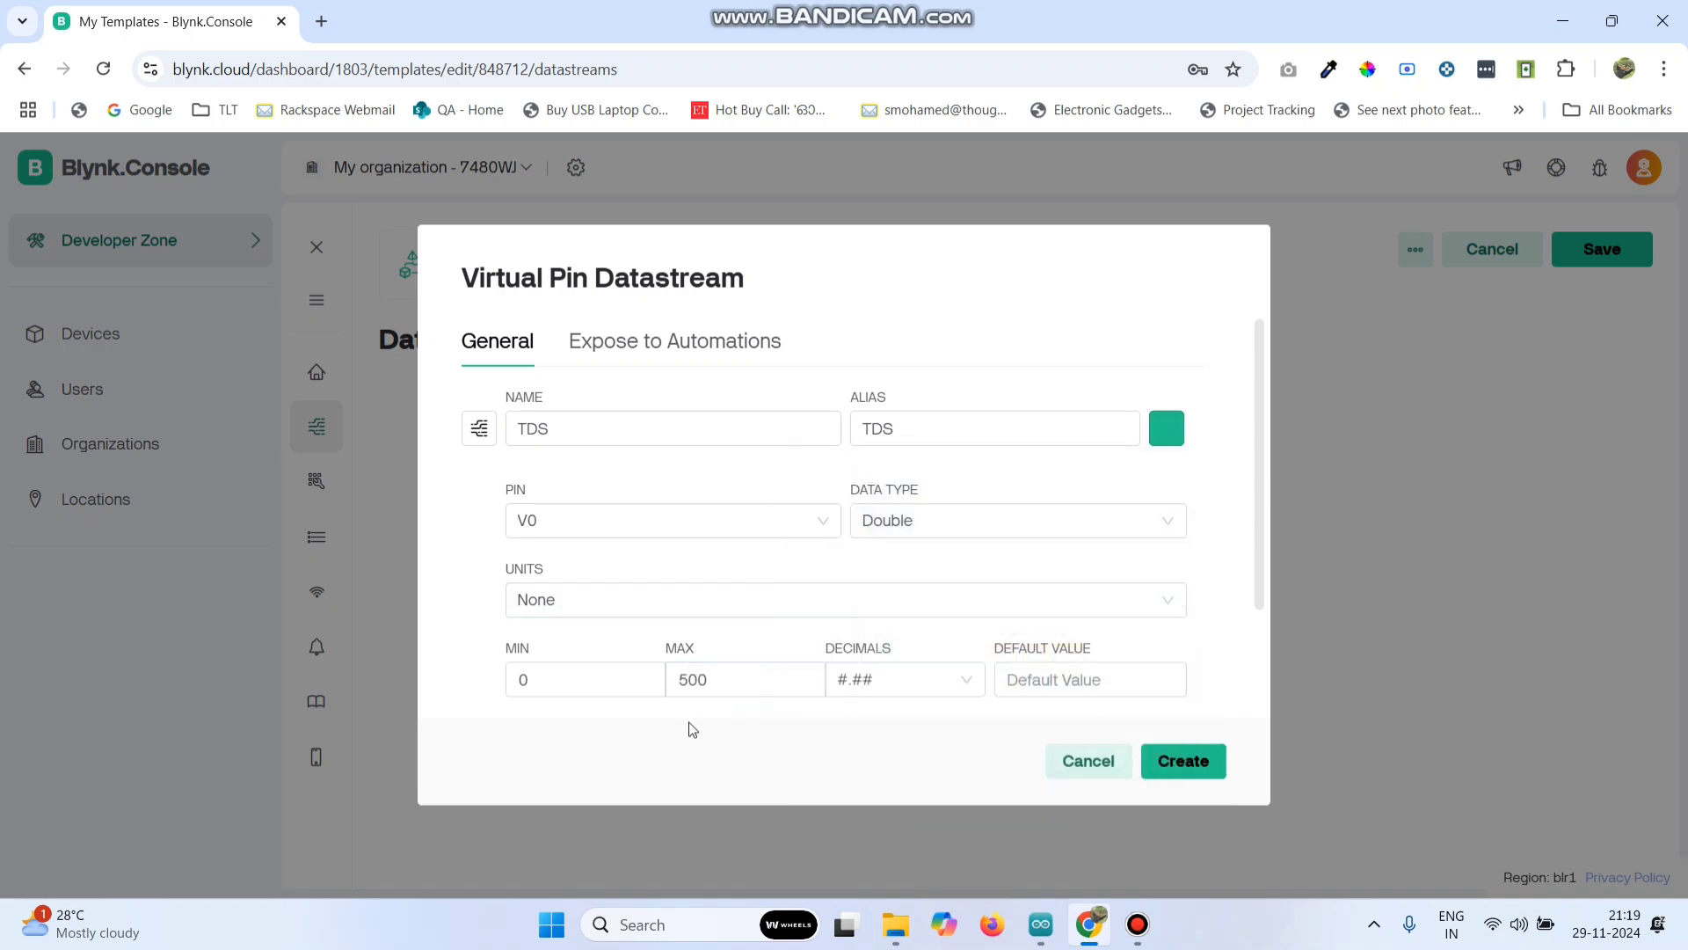
left_click(1201, 760)
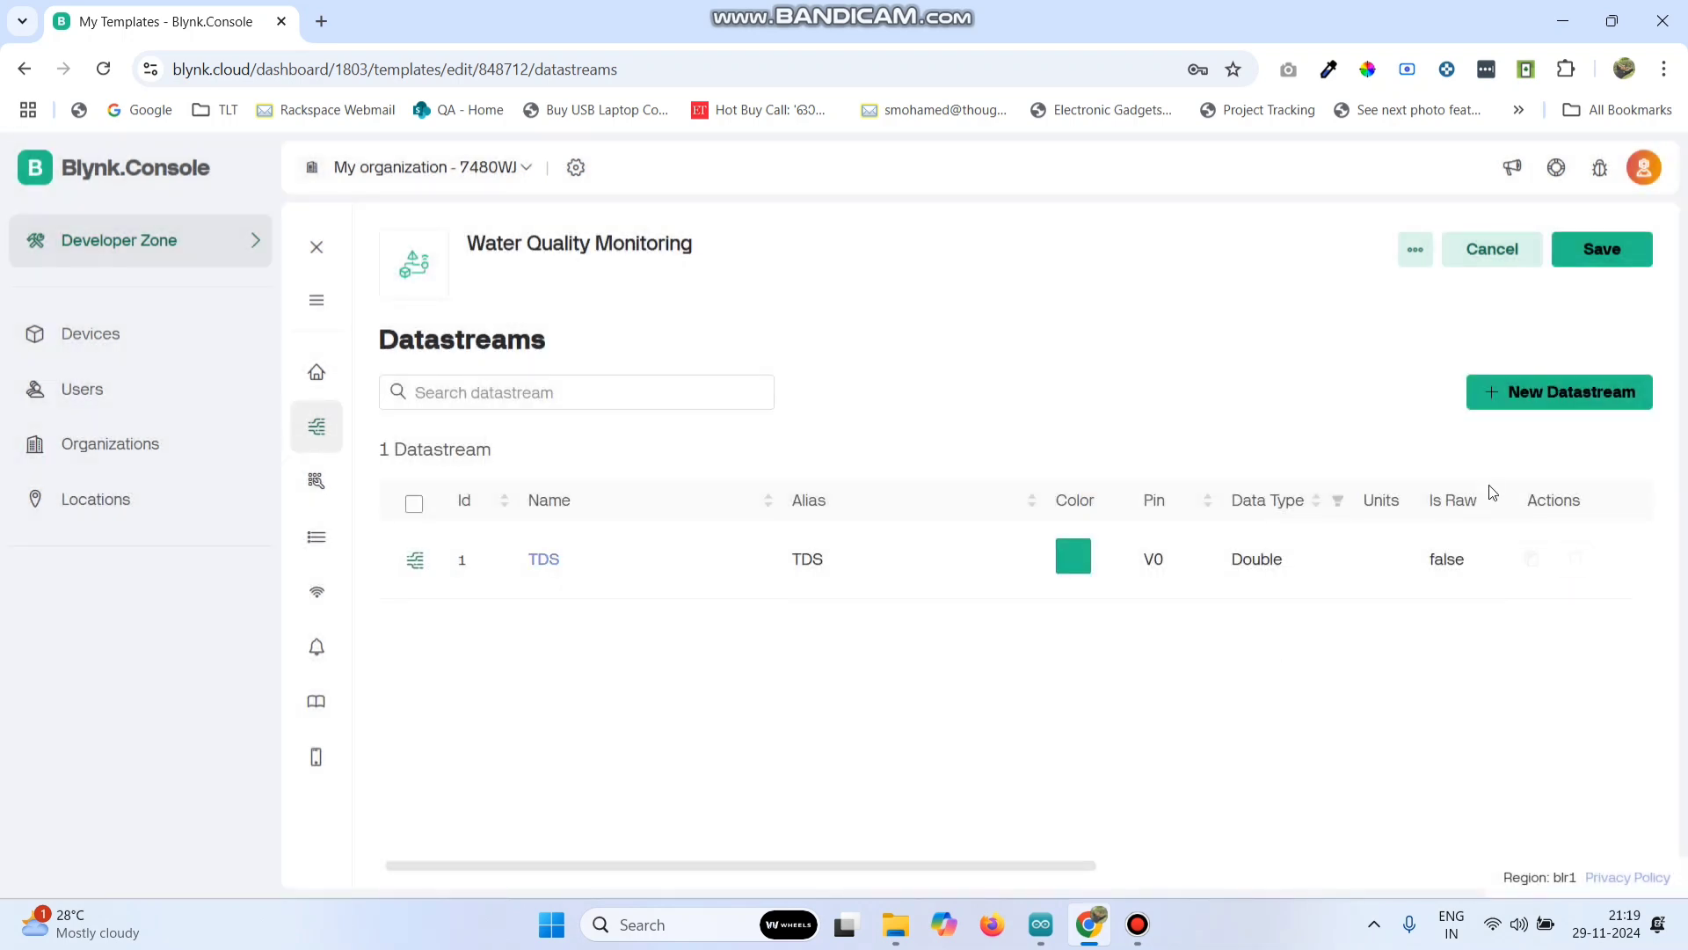
Create a virtual pin datastream named EC on V1 with data type Double and a maximum of 500
left_click(1528, 396)
left_click(1533, 439)
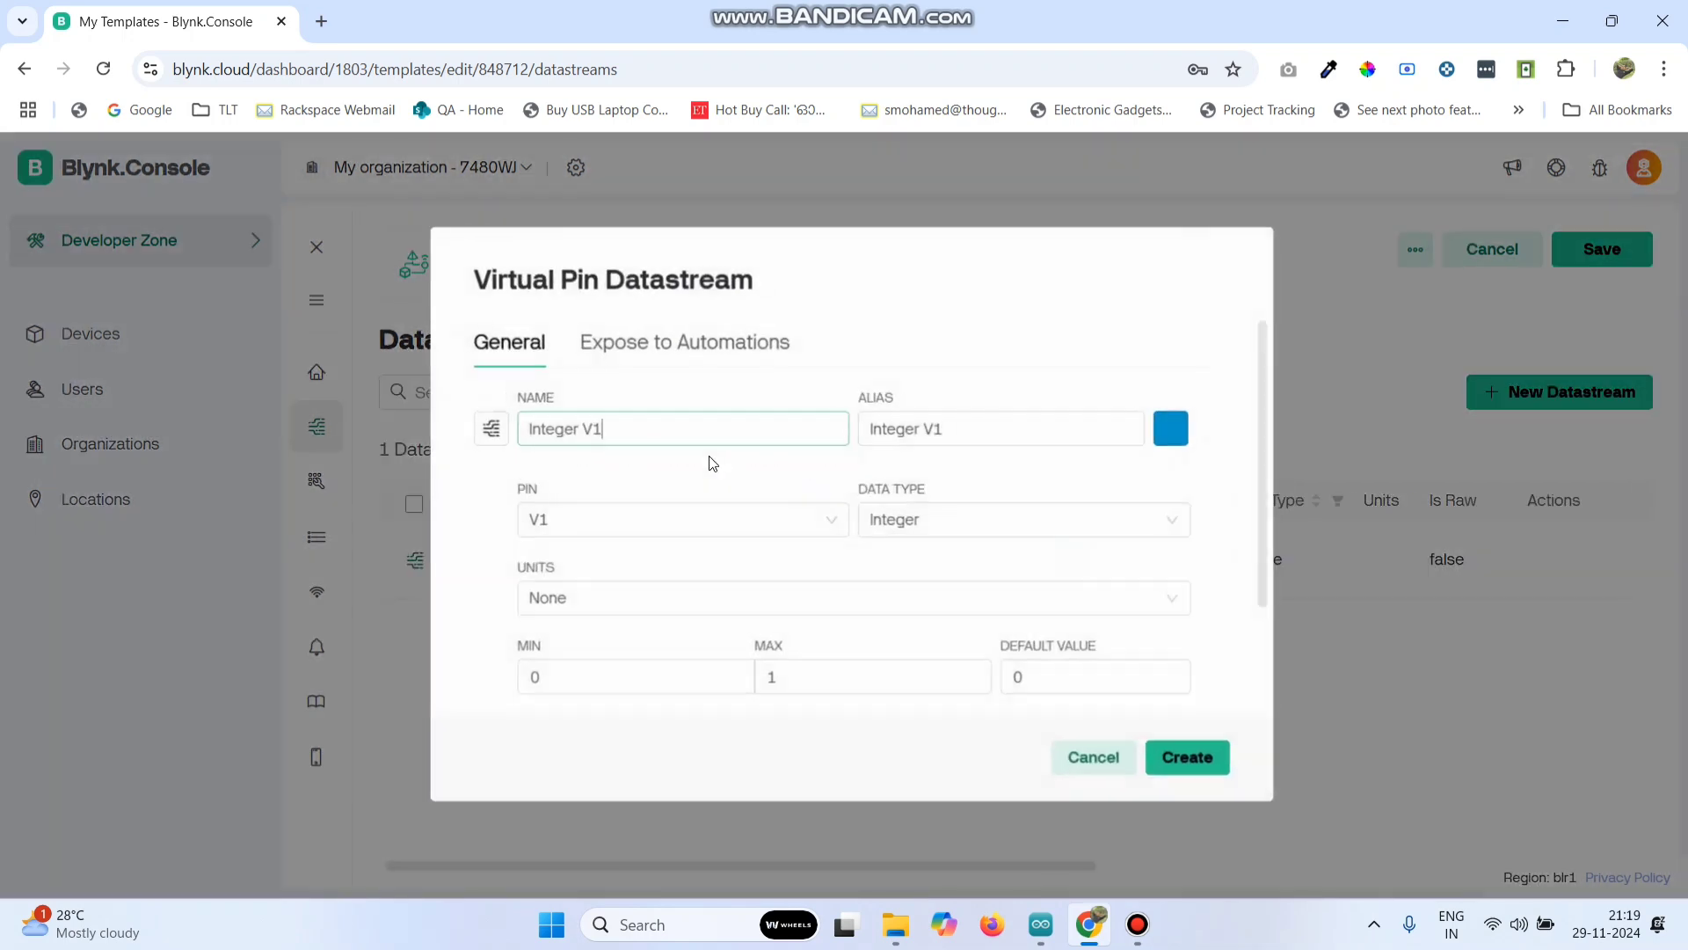
triple_click(661, 422)
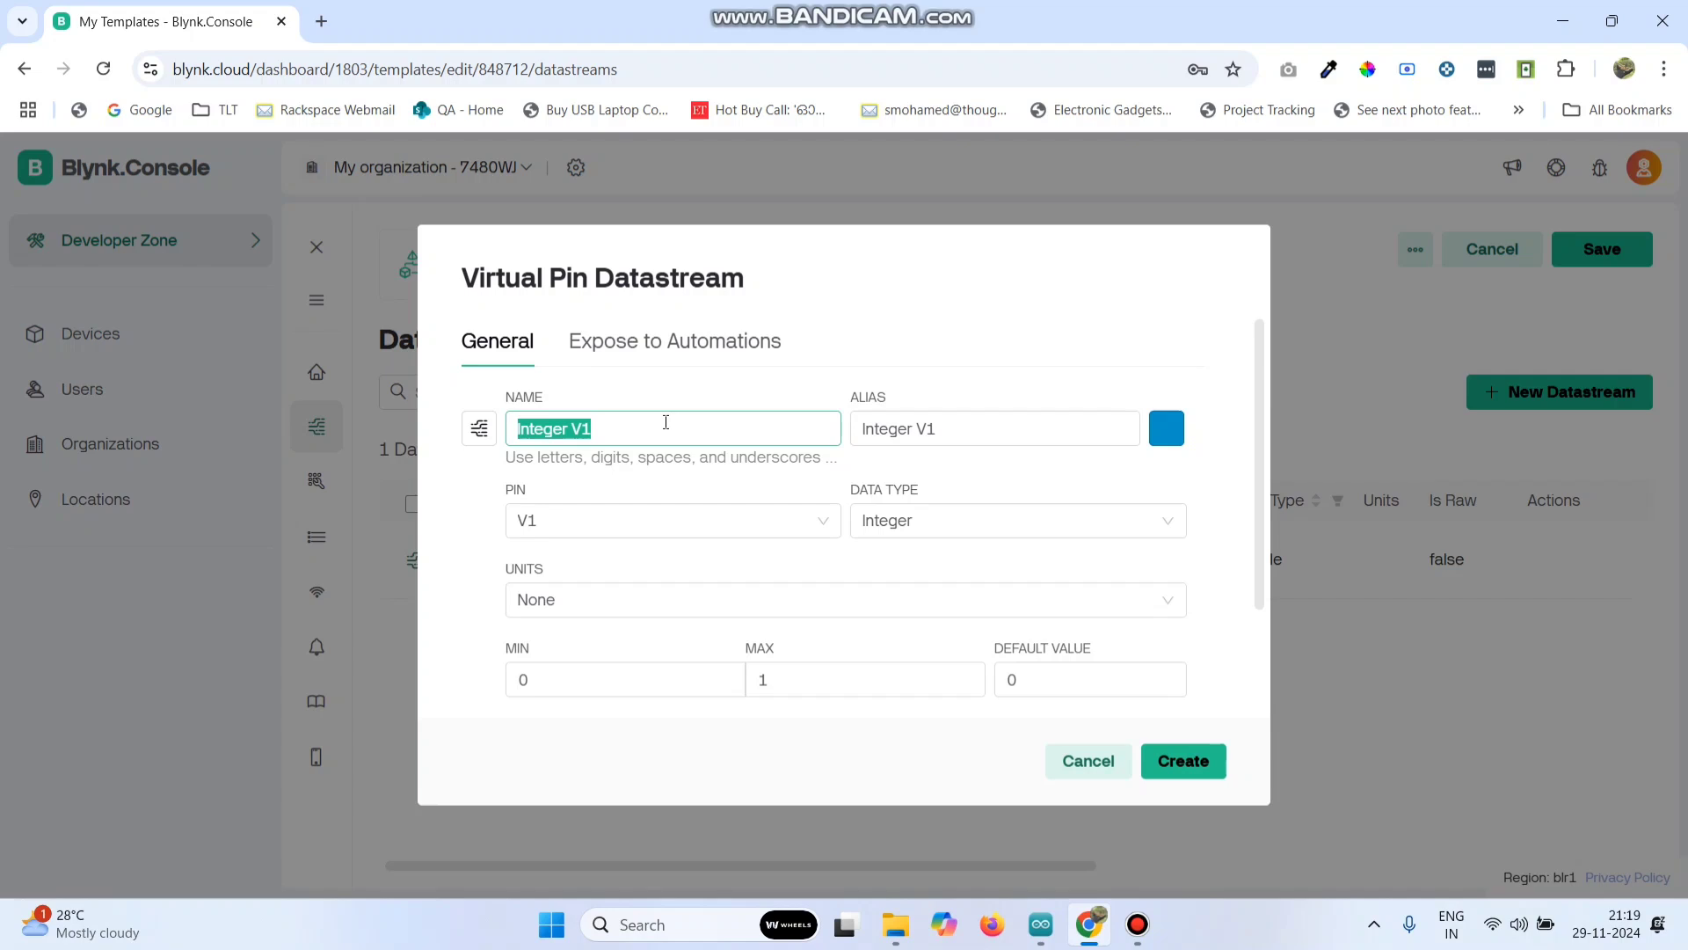
type("EC")
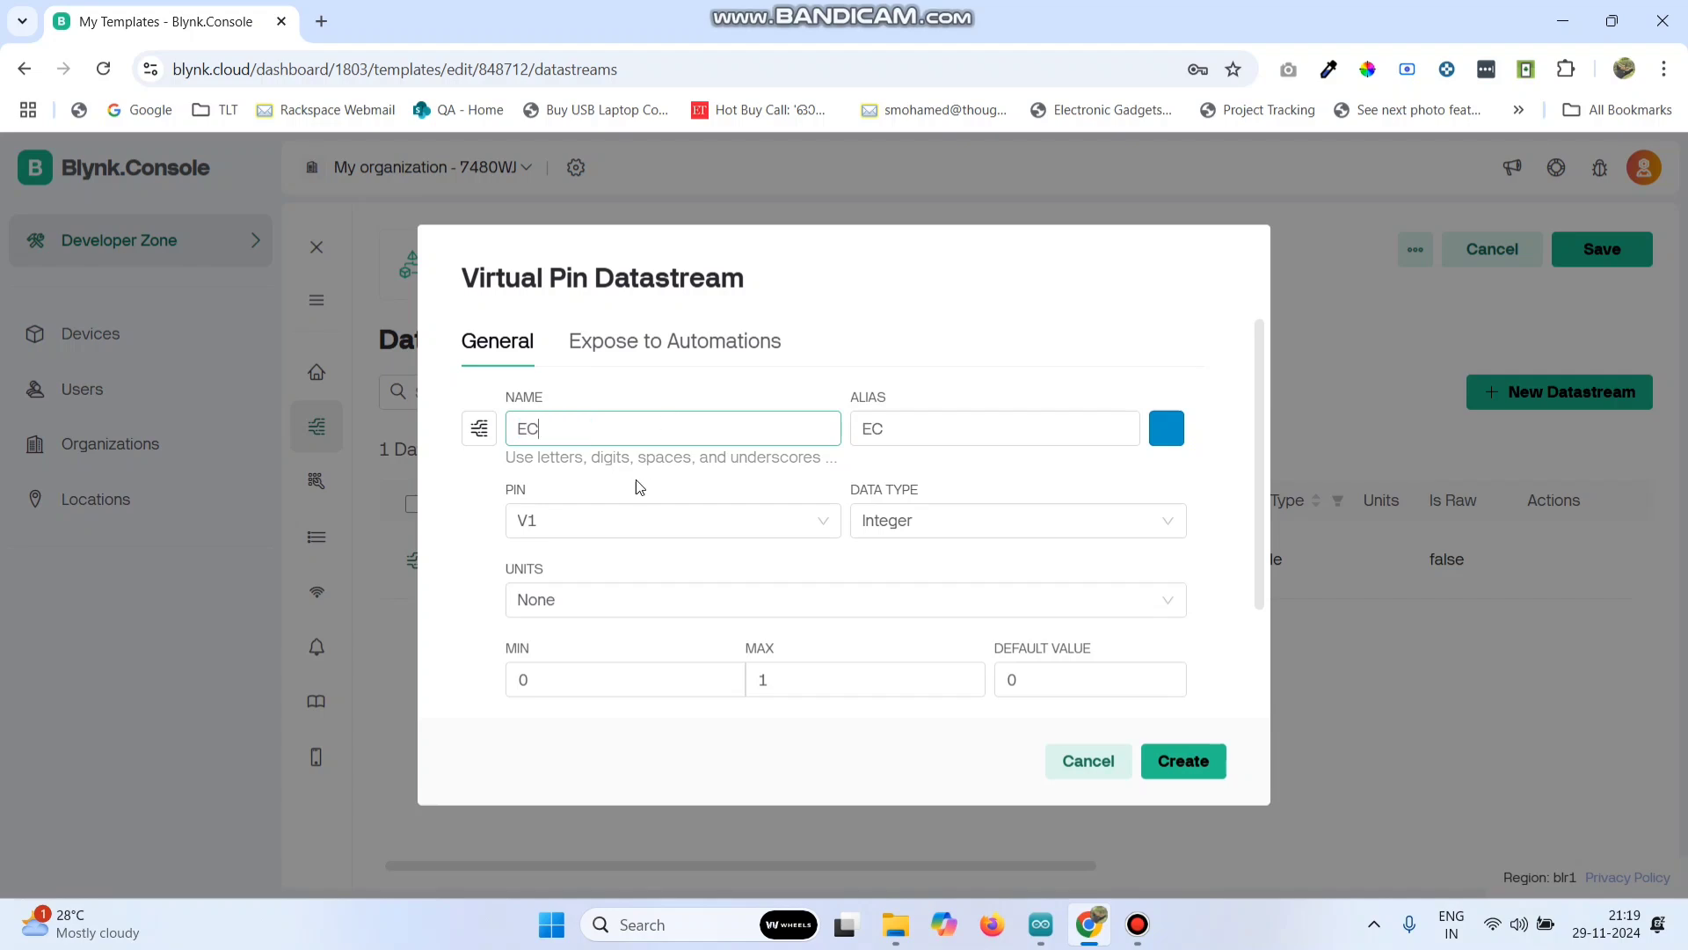
left_click(963, 517)
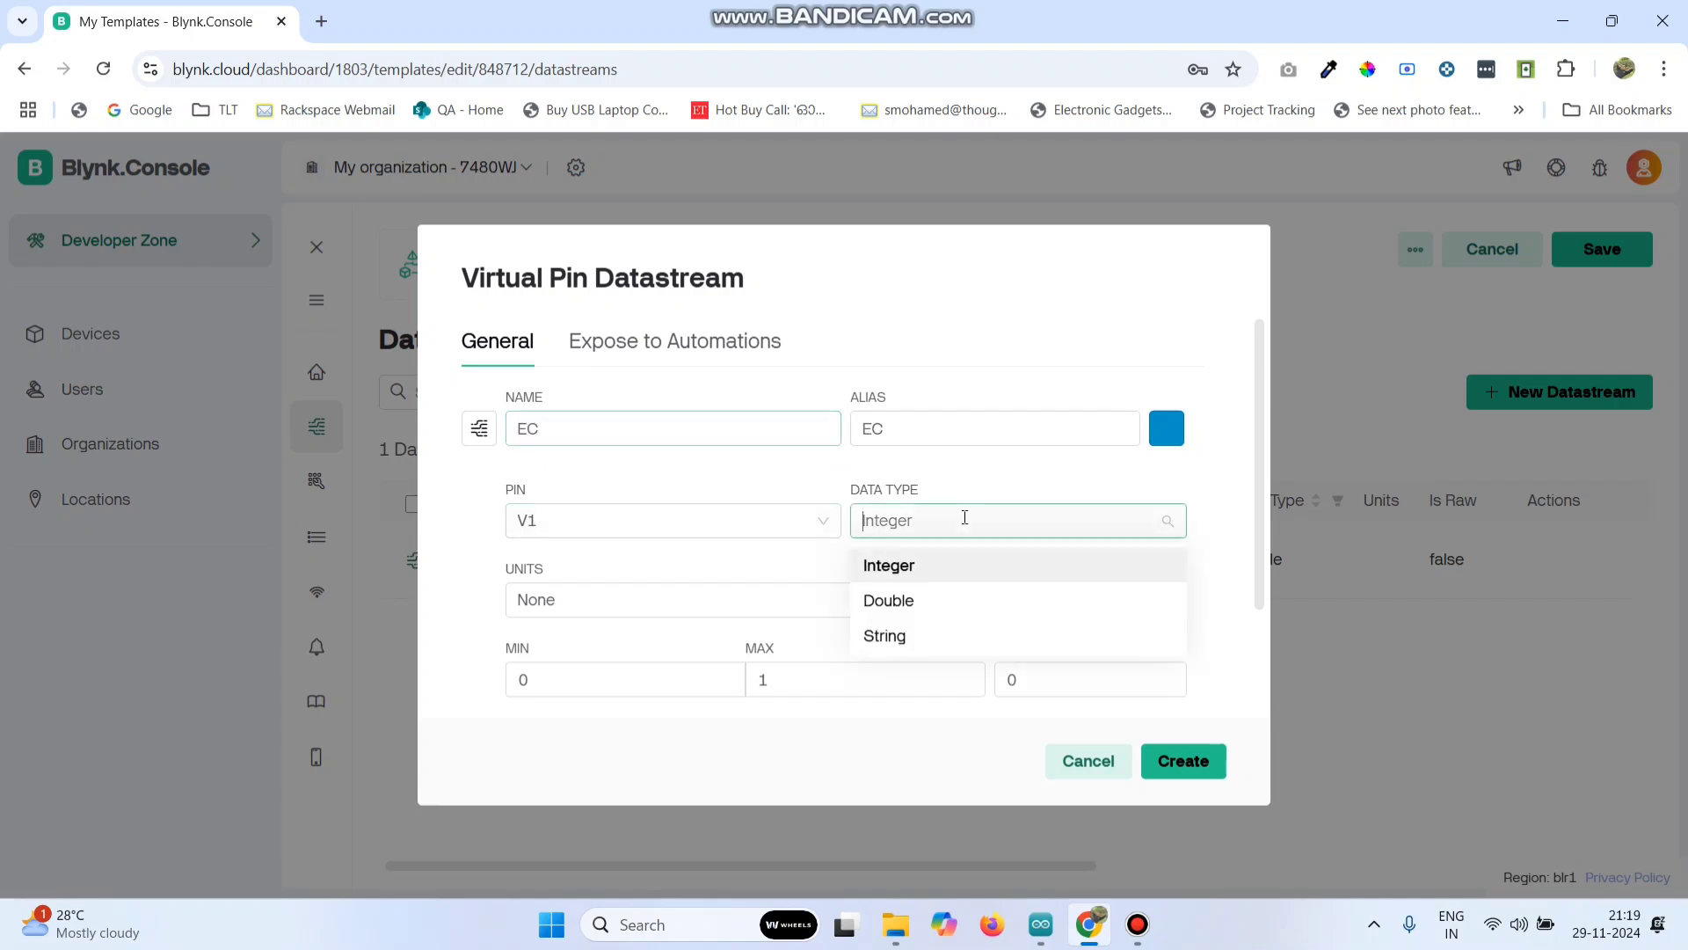
left_click(897, 603)
left_click(719, 691)
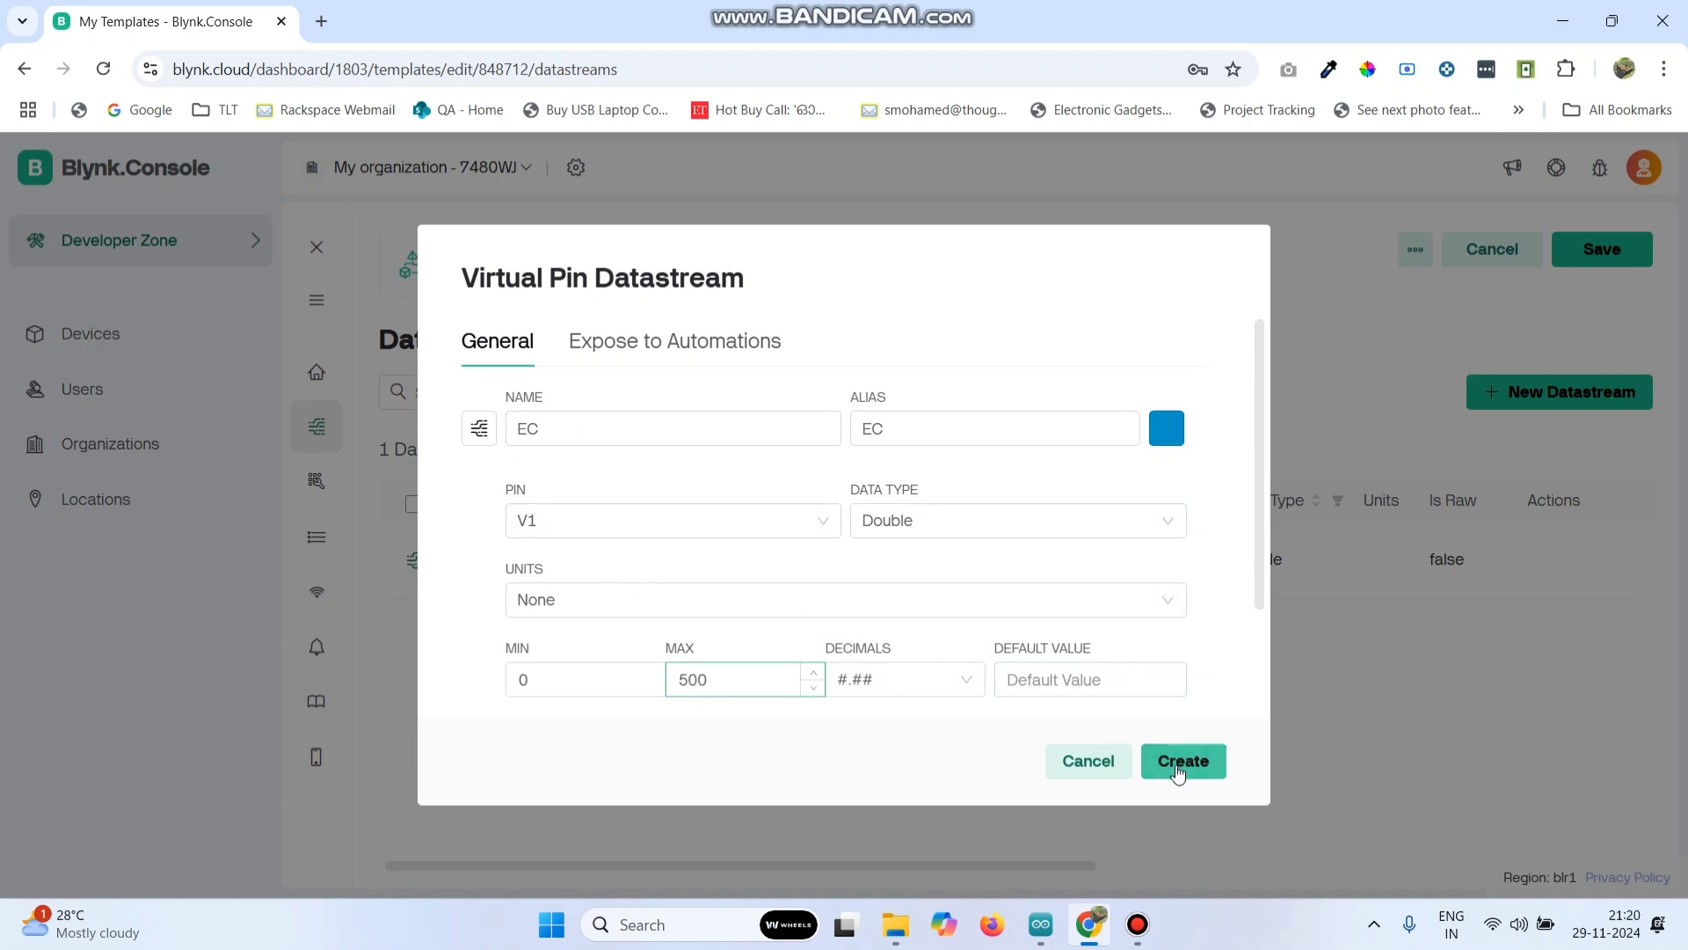
left_click(1181, 761)
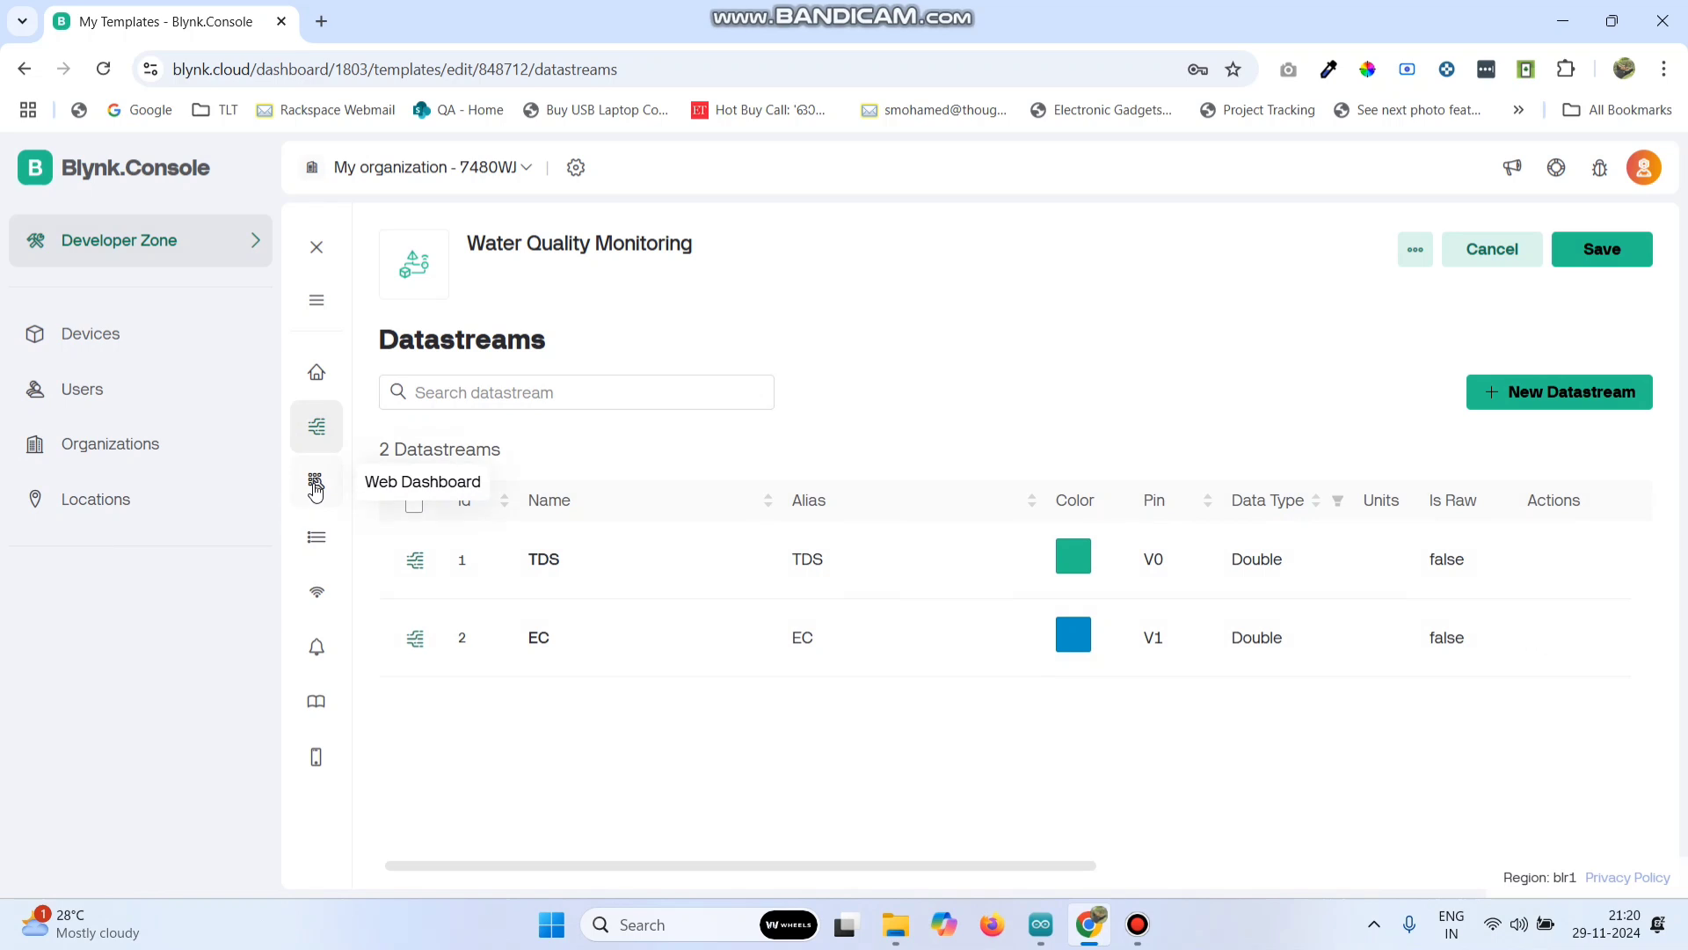
Place two Gauge widgets side by side on the template's web dashboard
left_click(319, 497)
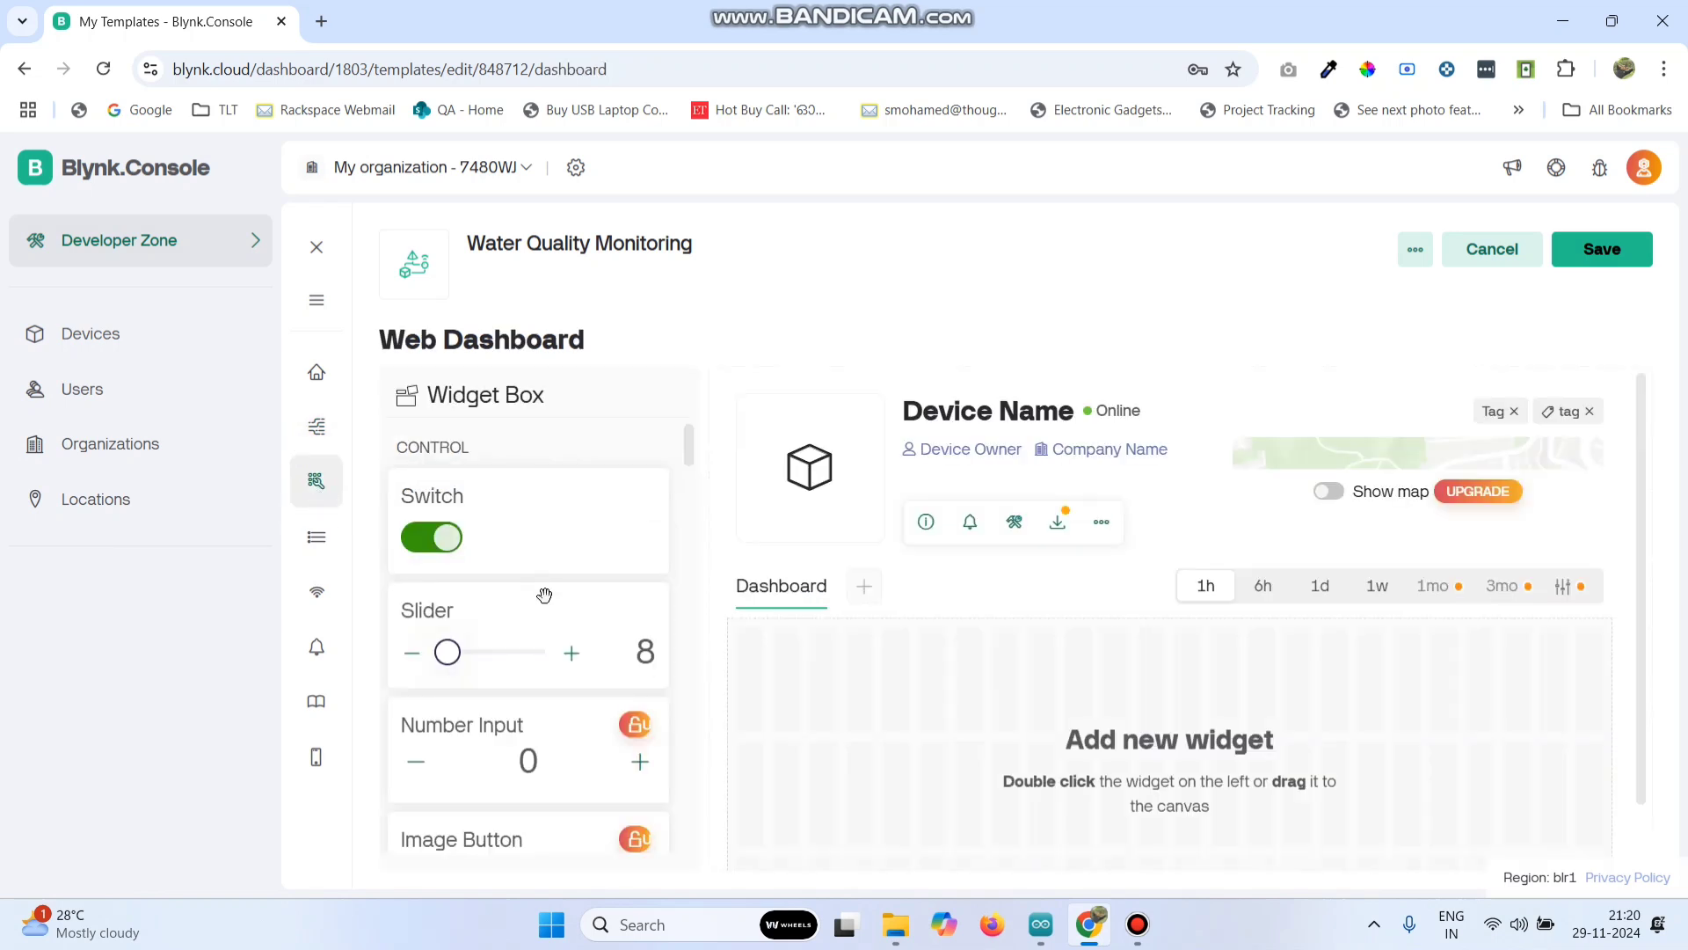
scroll(547, 606, "down", 5)
scroll(547, 606, "down", 4)
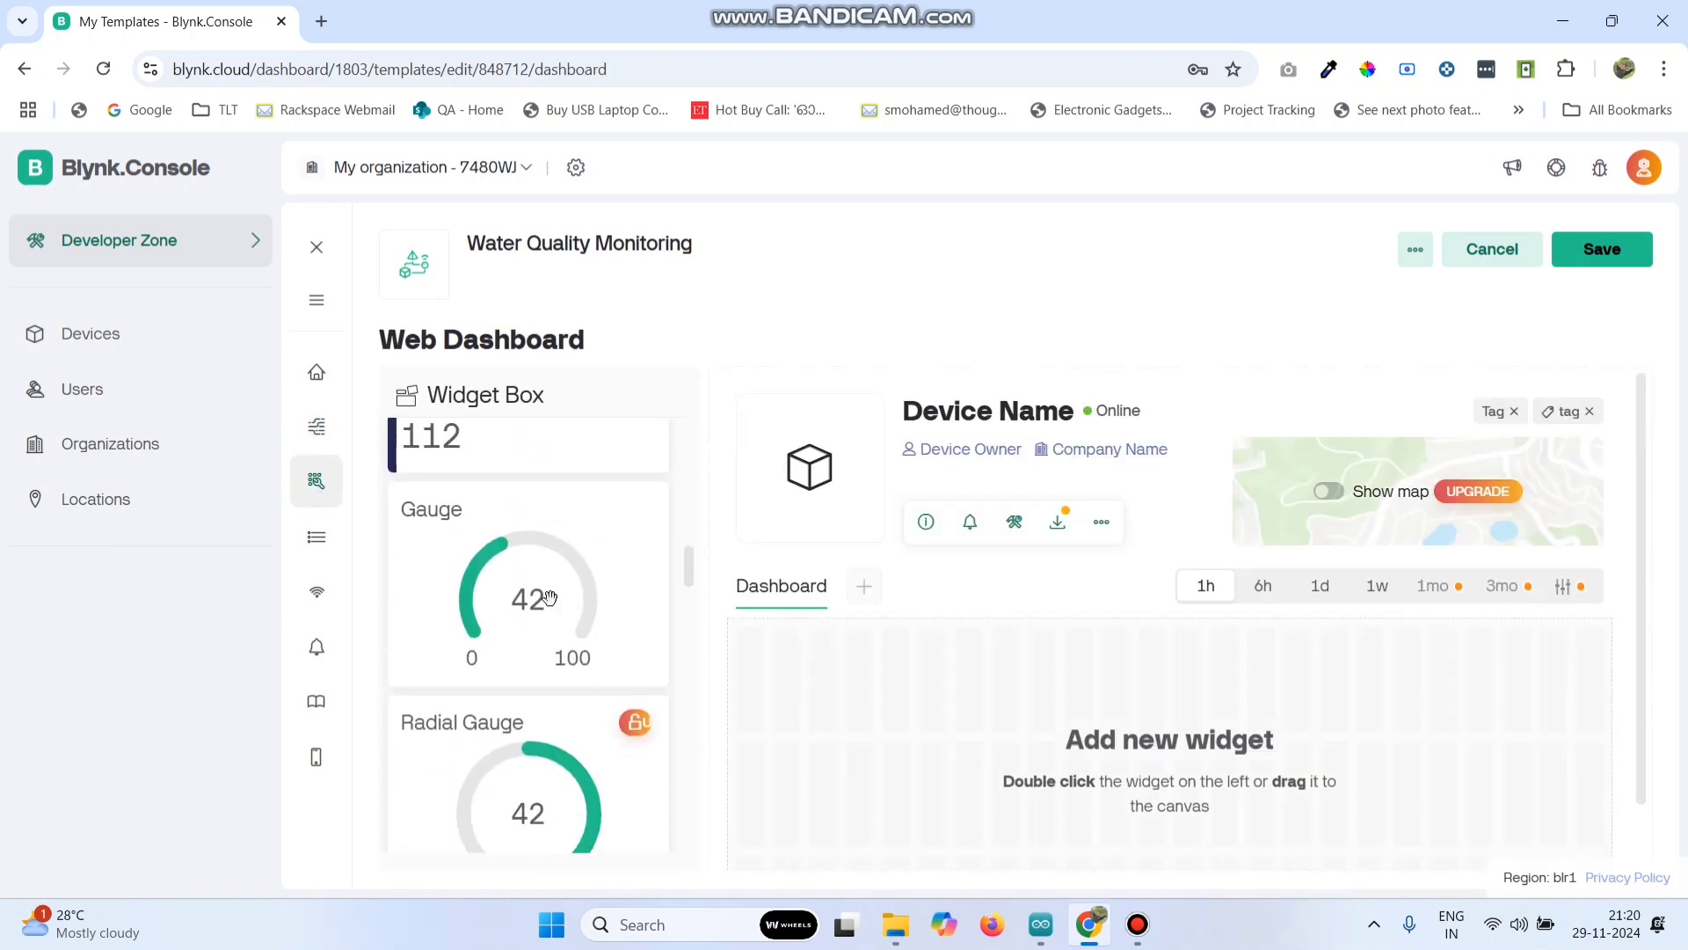
left_click_drag(553, 582, 721, 699)
left_click_drag(492, 596, 844, 704)
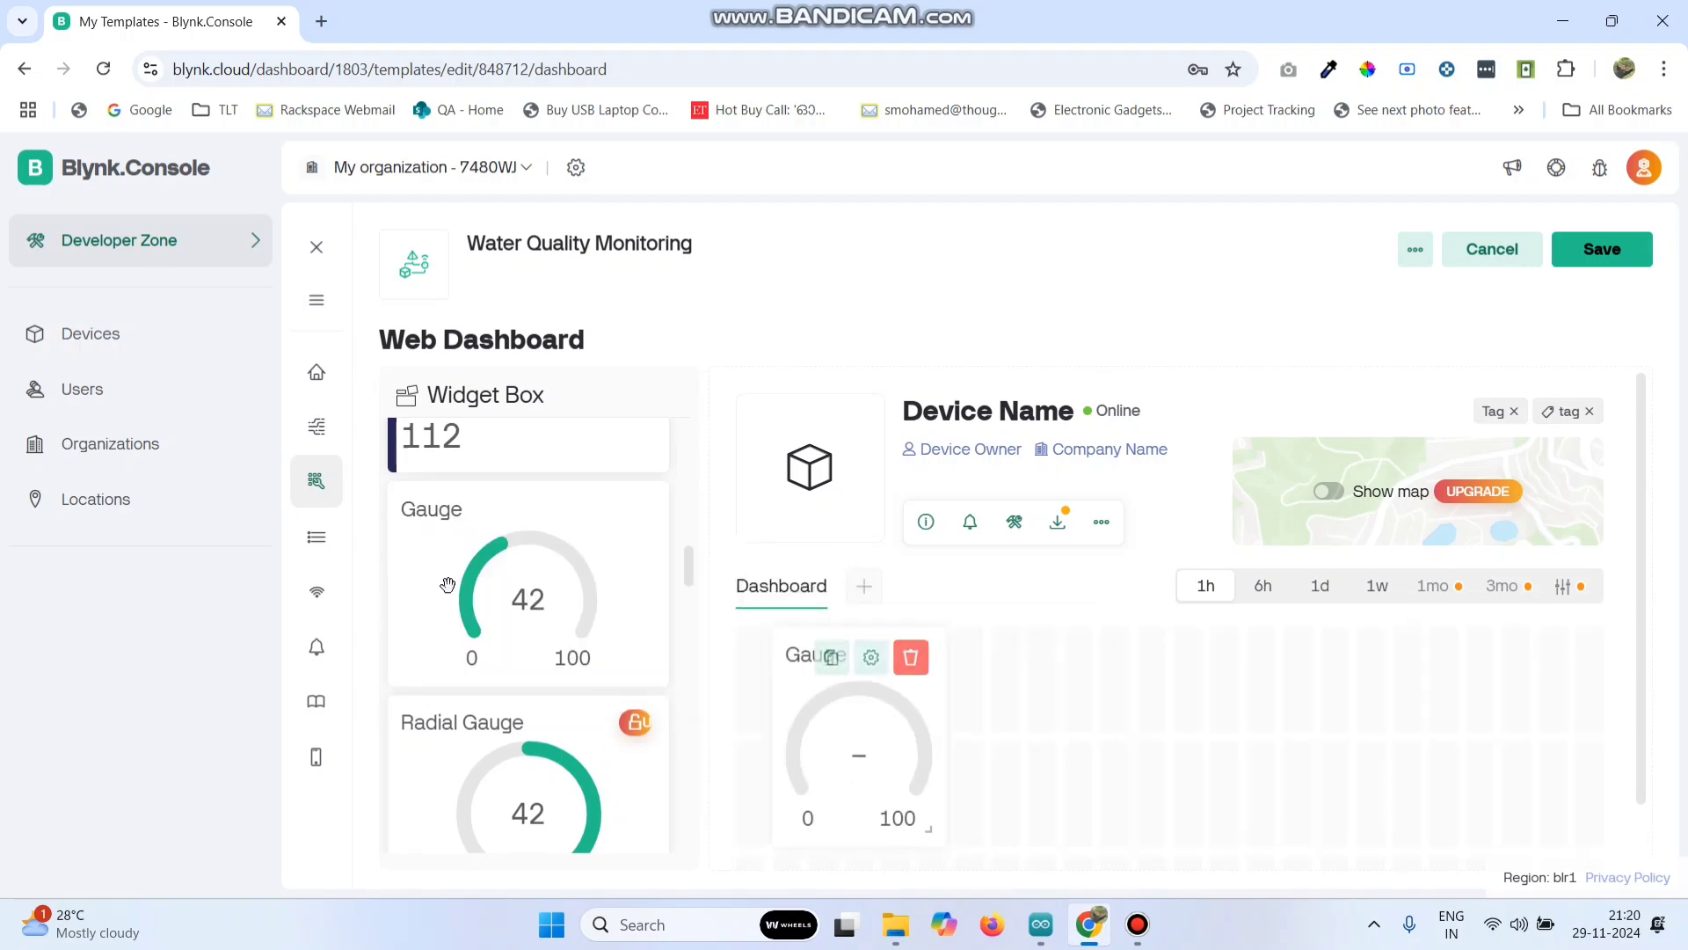
left_click_drag(527, 591, 1100, 738)
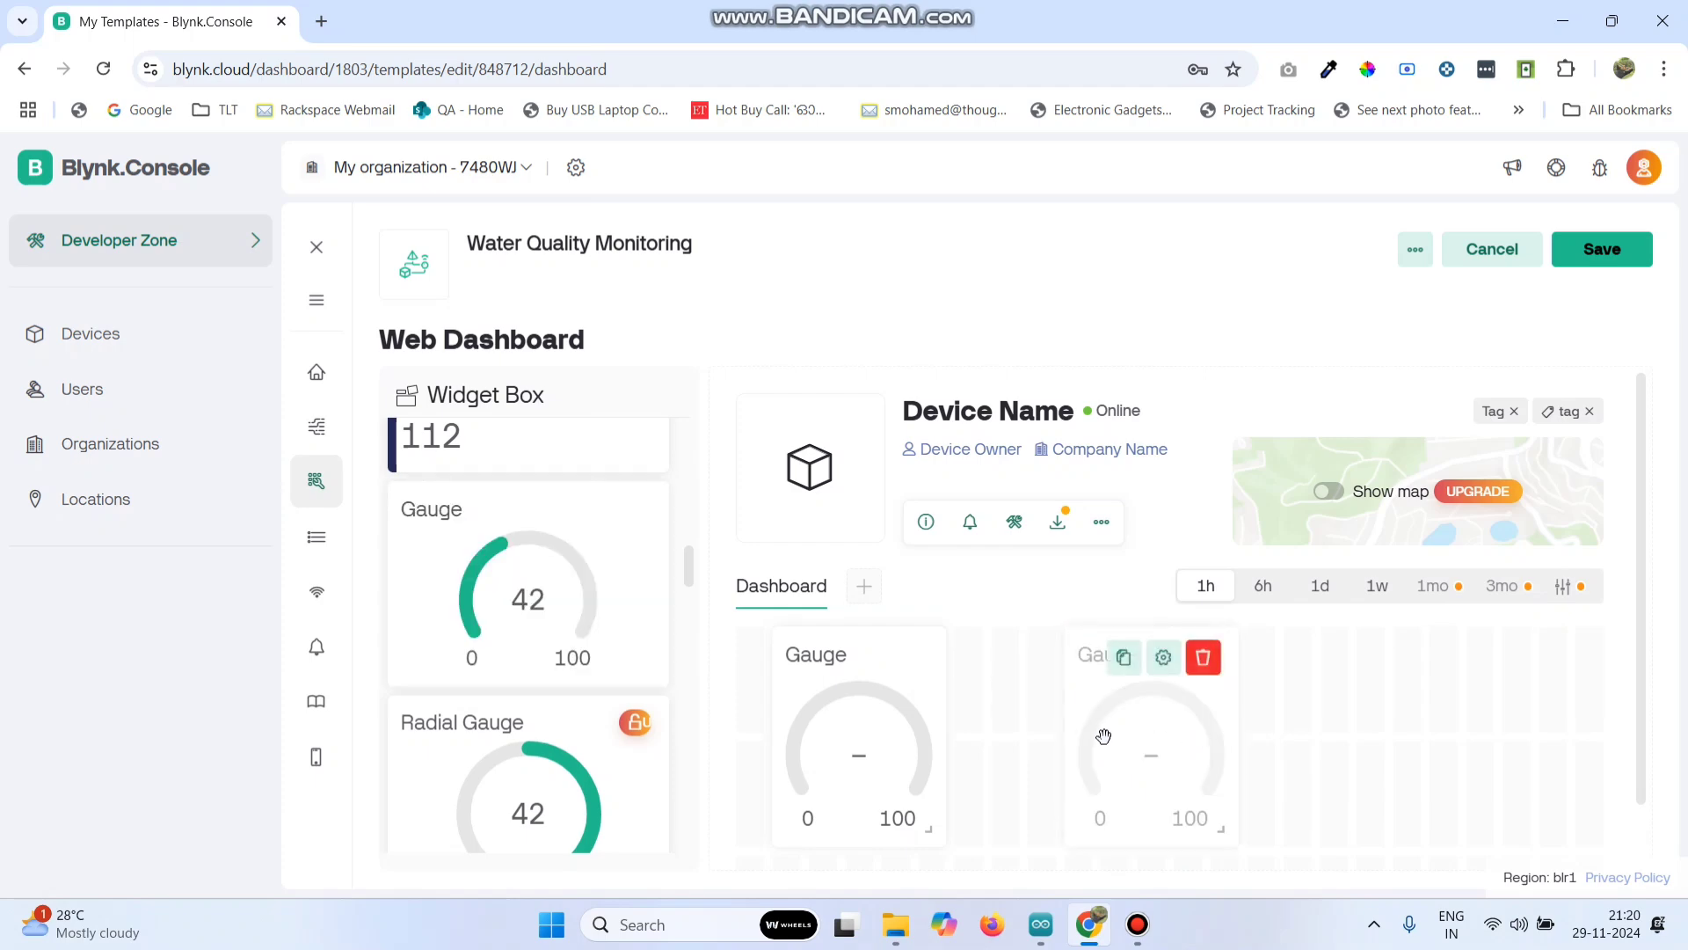
Link the first gauge on the dashboard to the TDS (V0) datastream and save its settings
left_click(870, 675)
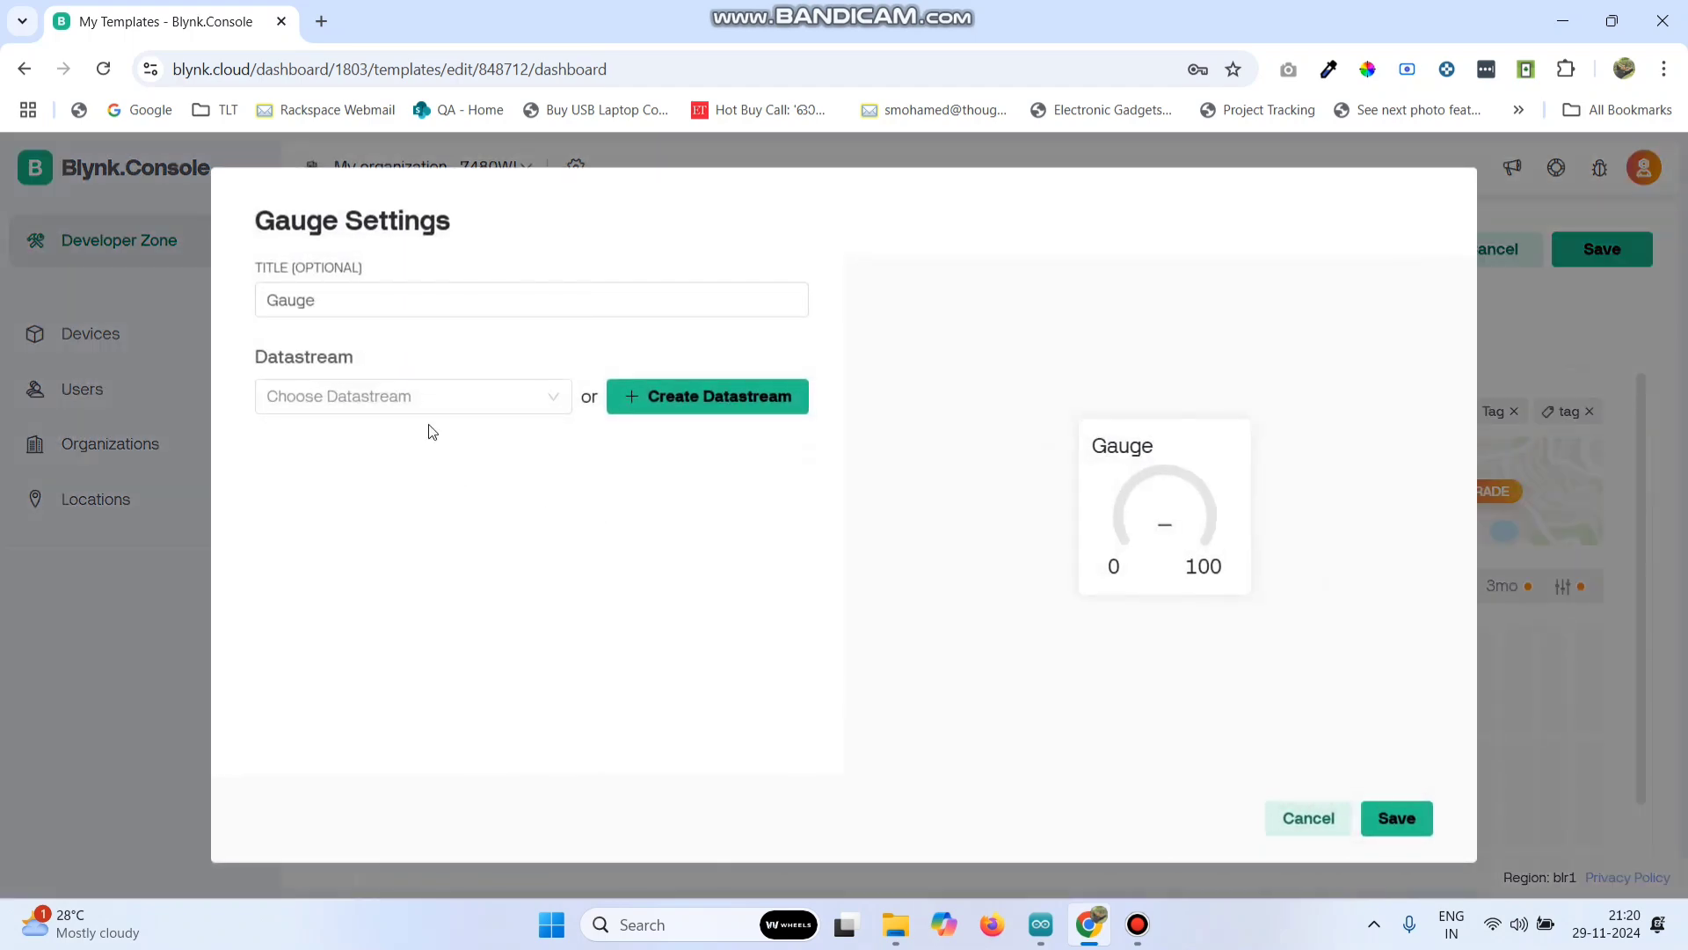
left_click(427, 387)
left_click(297, 477)
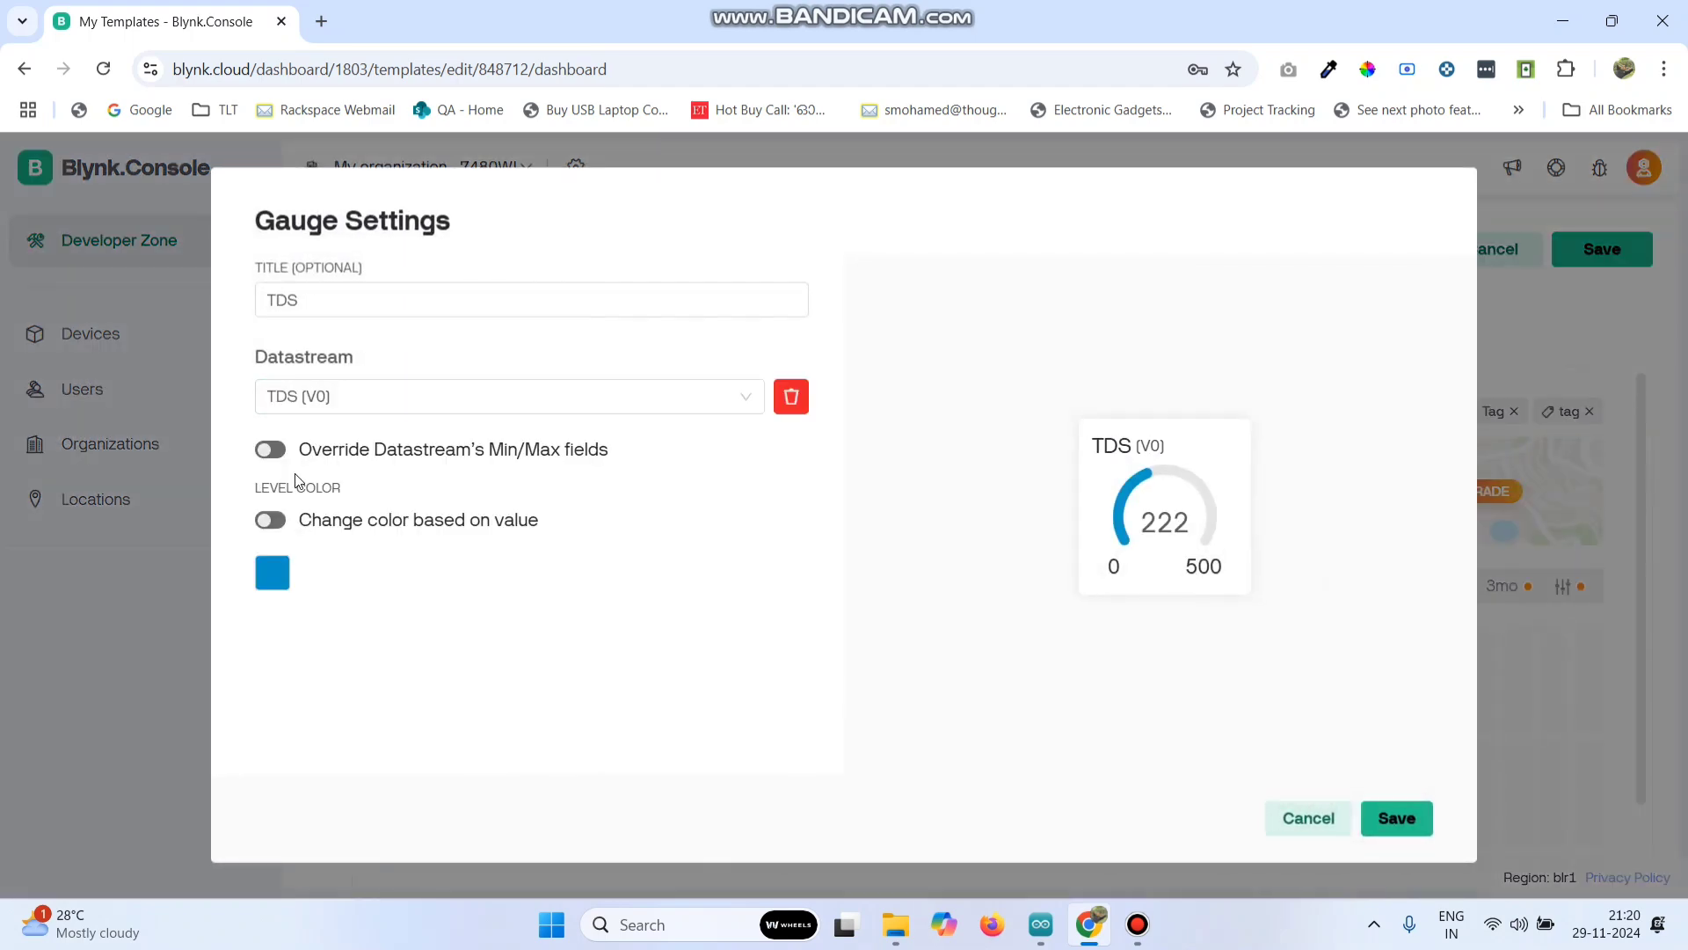
left_click(1396, 822)
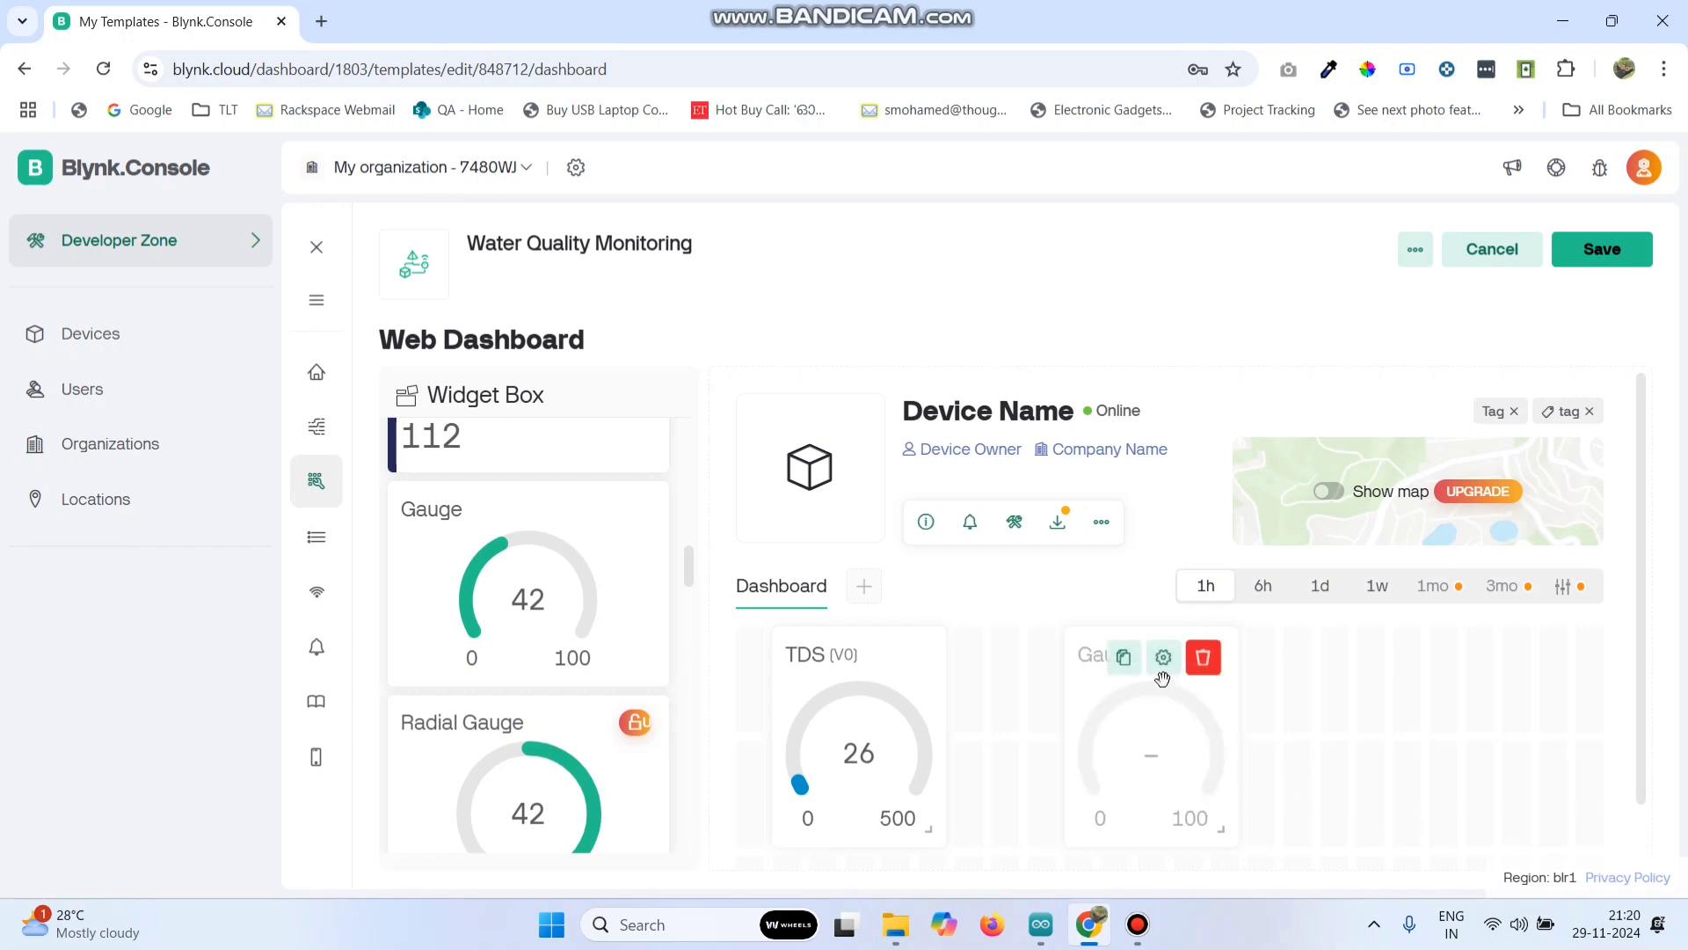
Link the second gauge to the EC (V1) datastream and save the Water Quality Monitoring template
left_click(1162, 660)
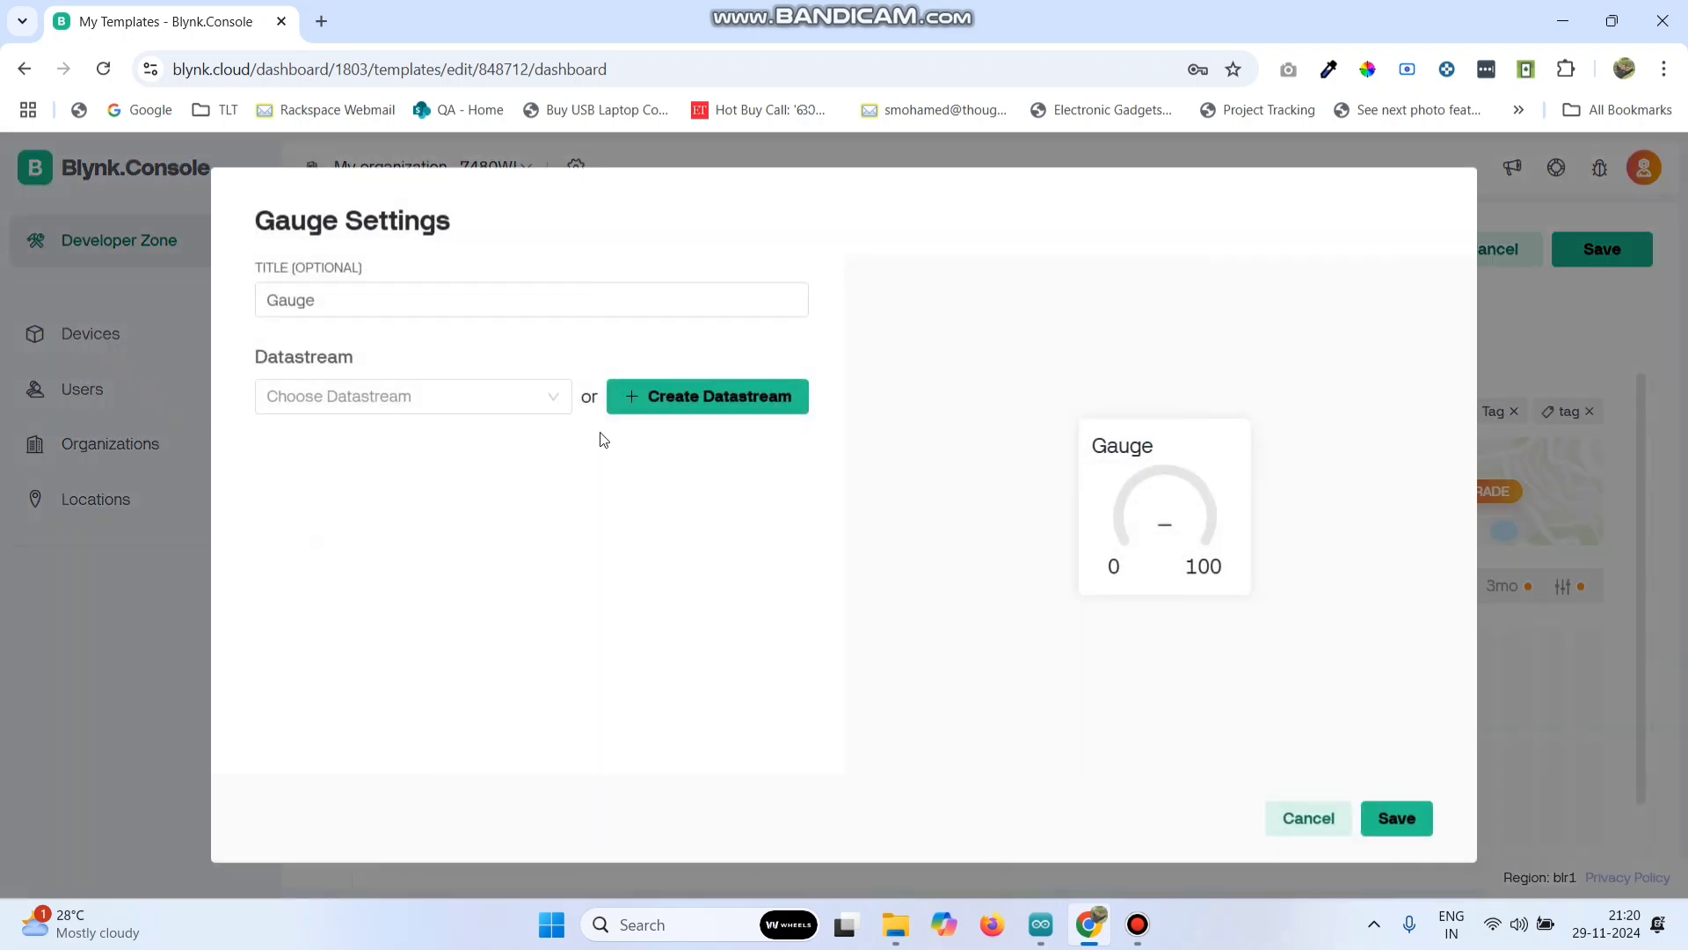
left_click(430, 397)
left_click(305, 438)
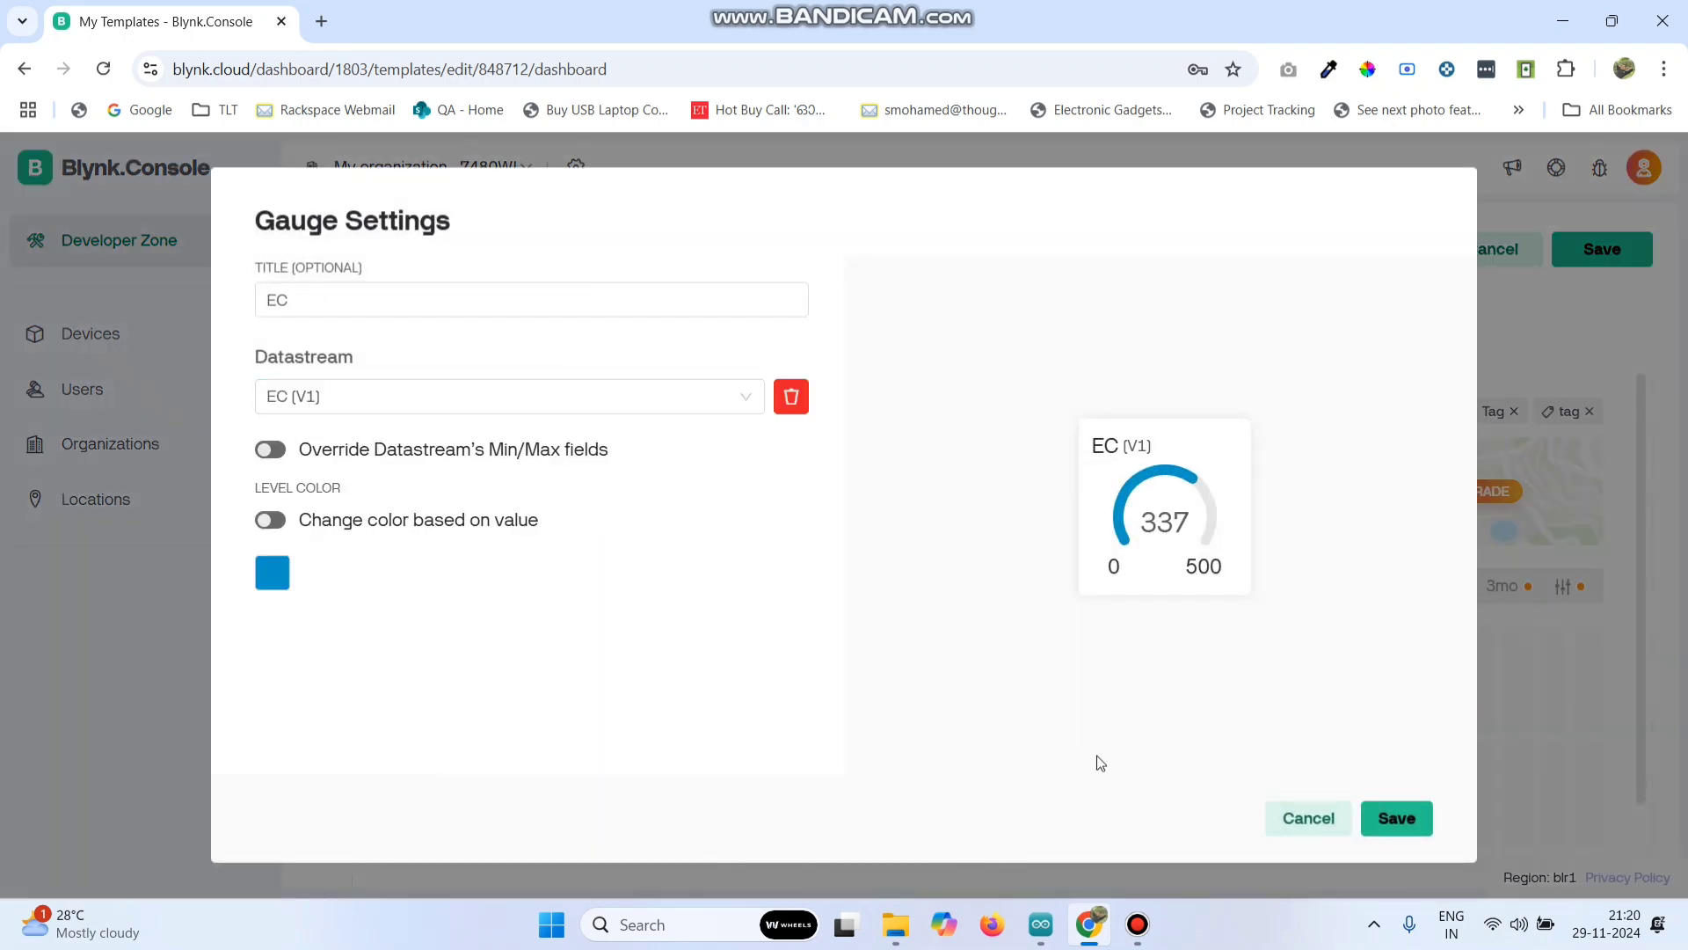
left_click(1398, 816)
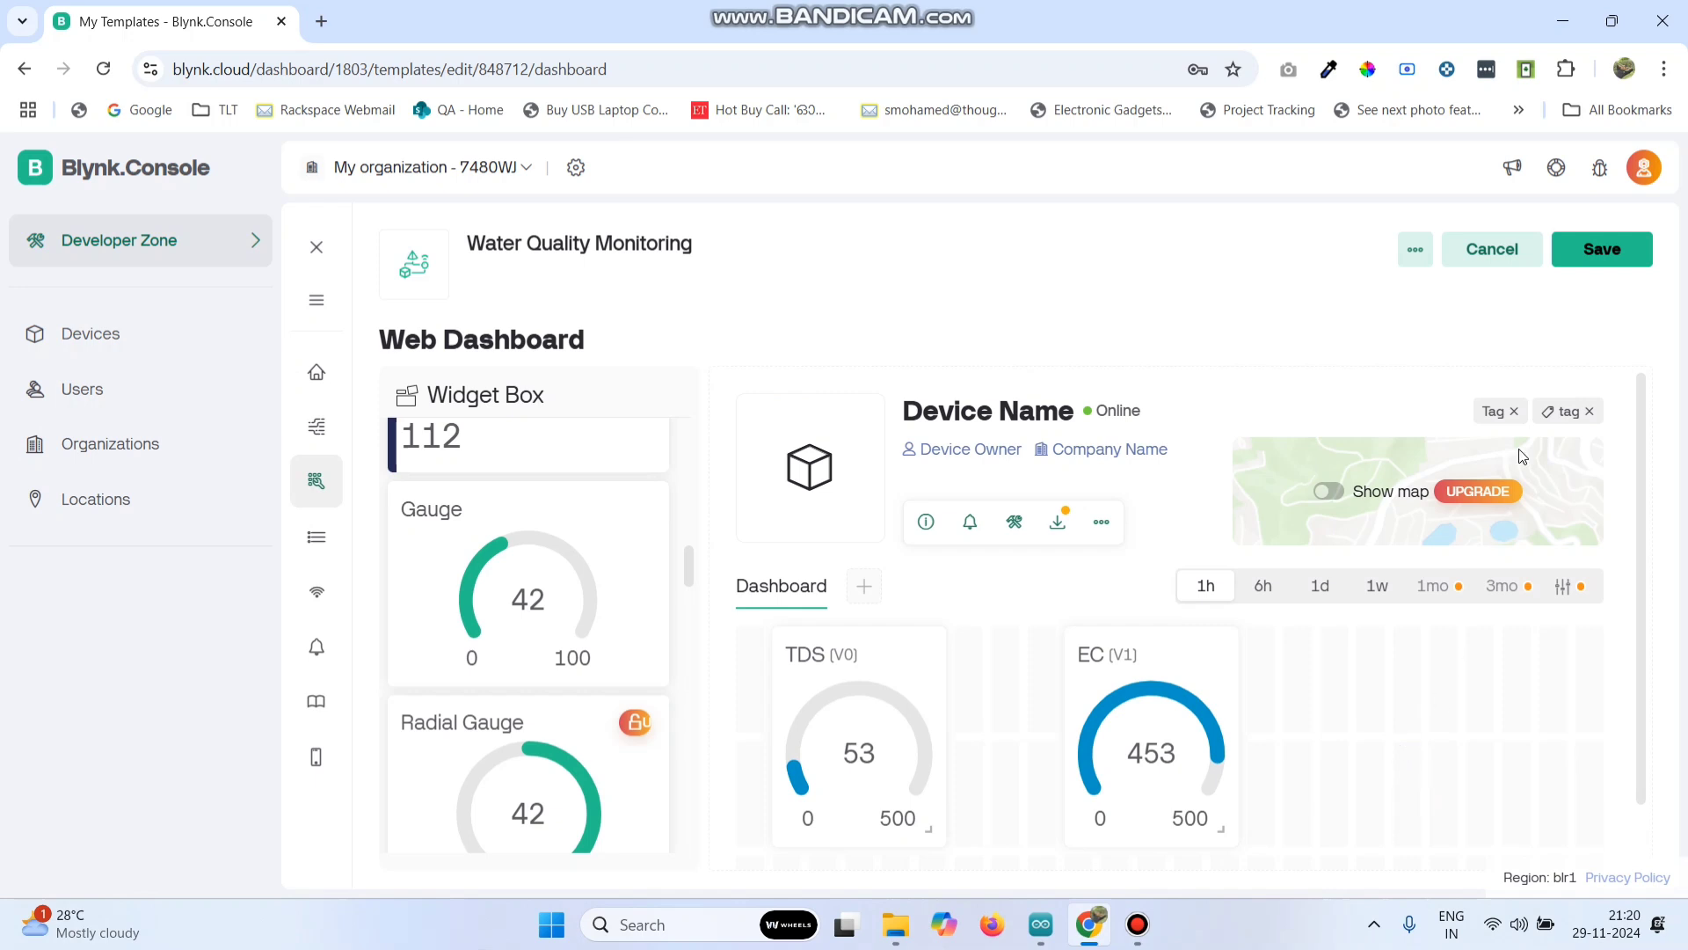
left_click(1591, 251)
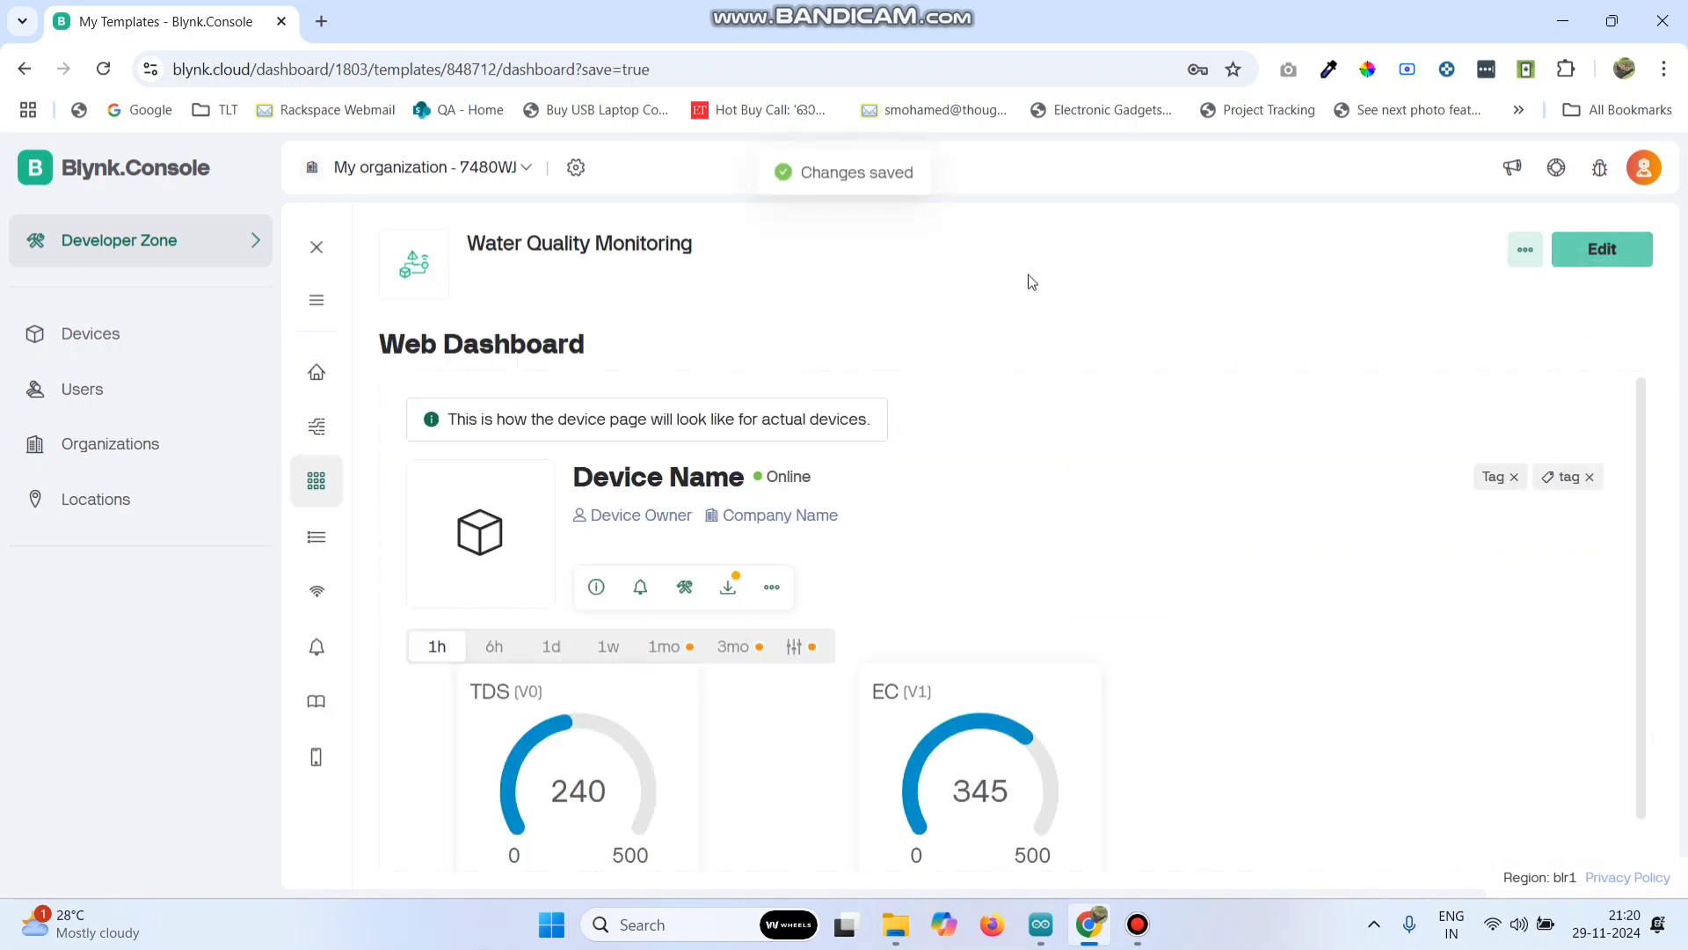
Create a new device from the Water Quality Monitoring template, keeping Water Quality Monitoring as the device name
left_click(85, 333)
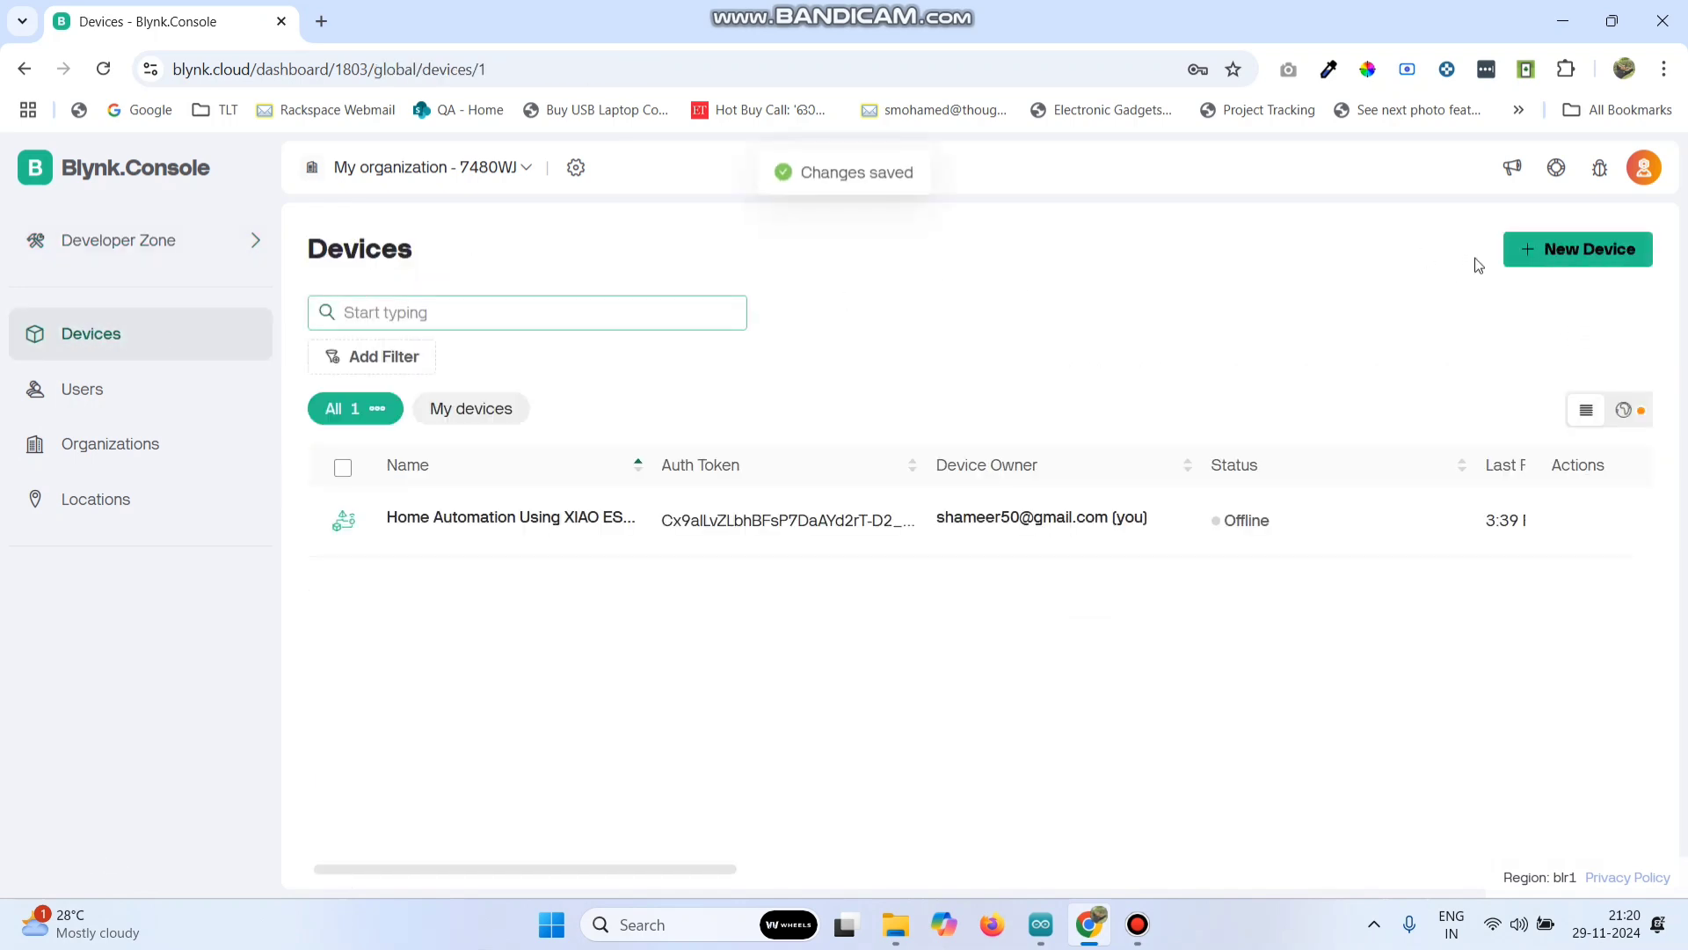
left_click(1561, 249)
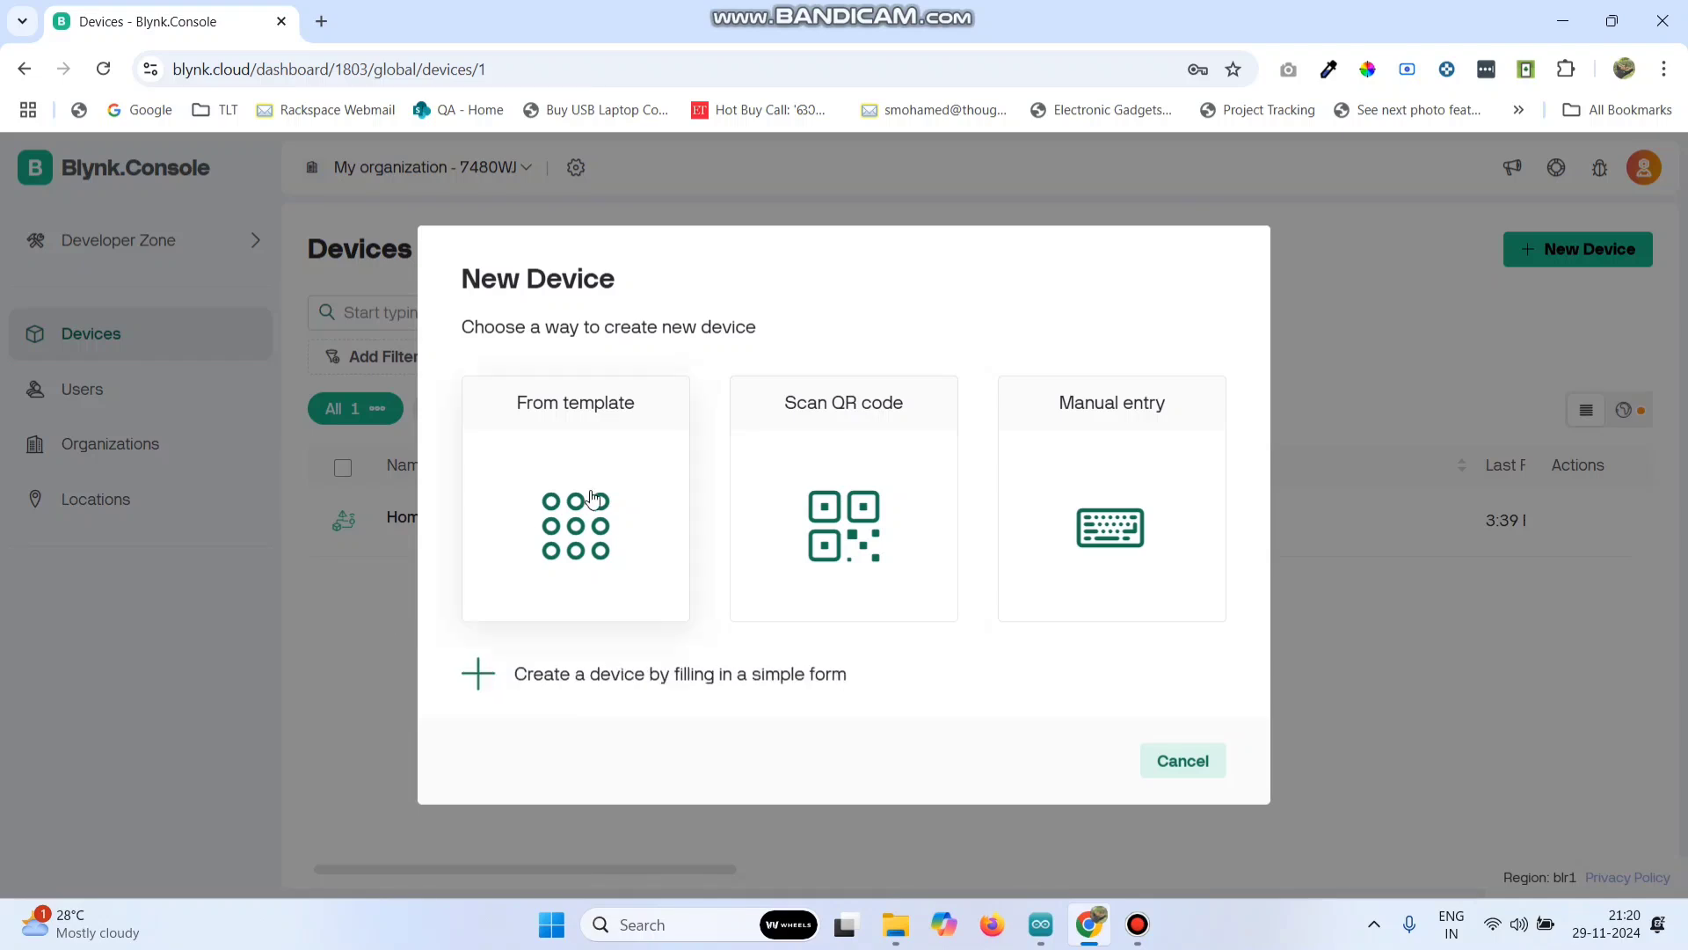
left_click(597, 493)
left_click(696, 484)
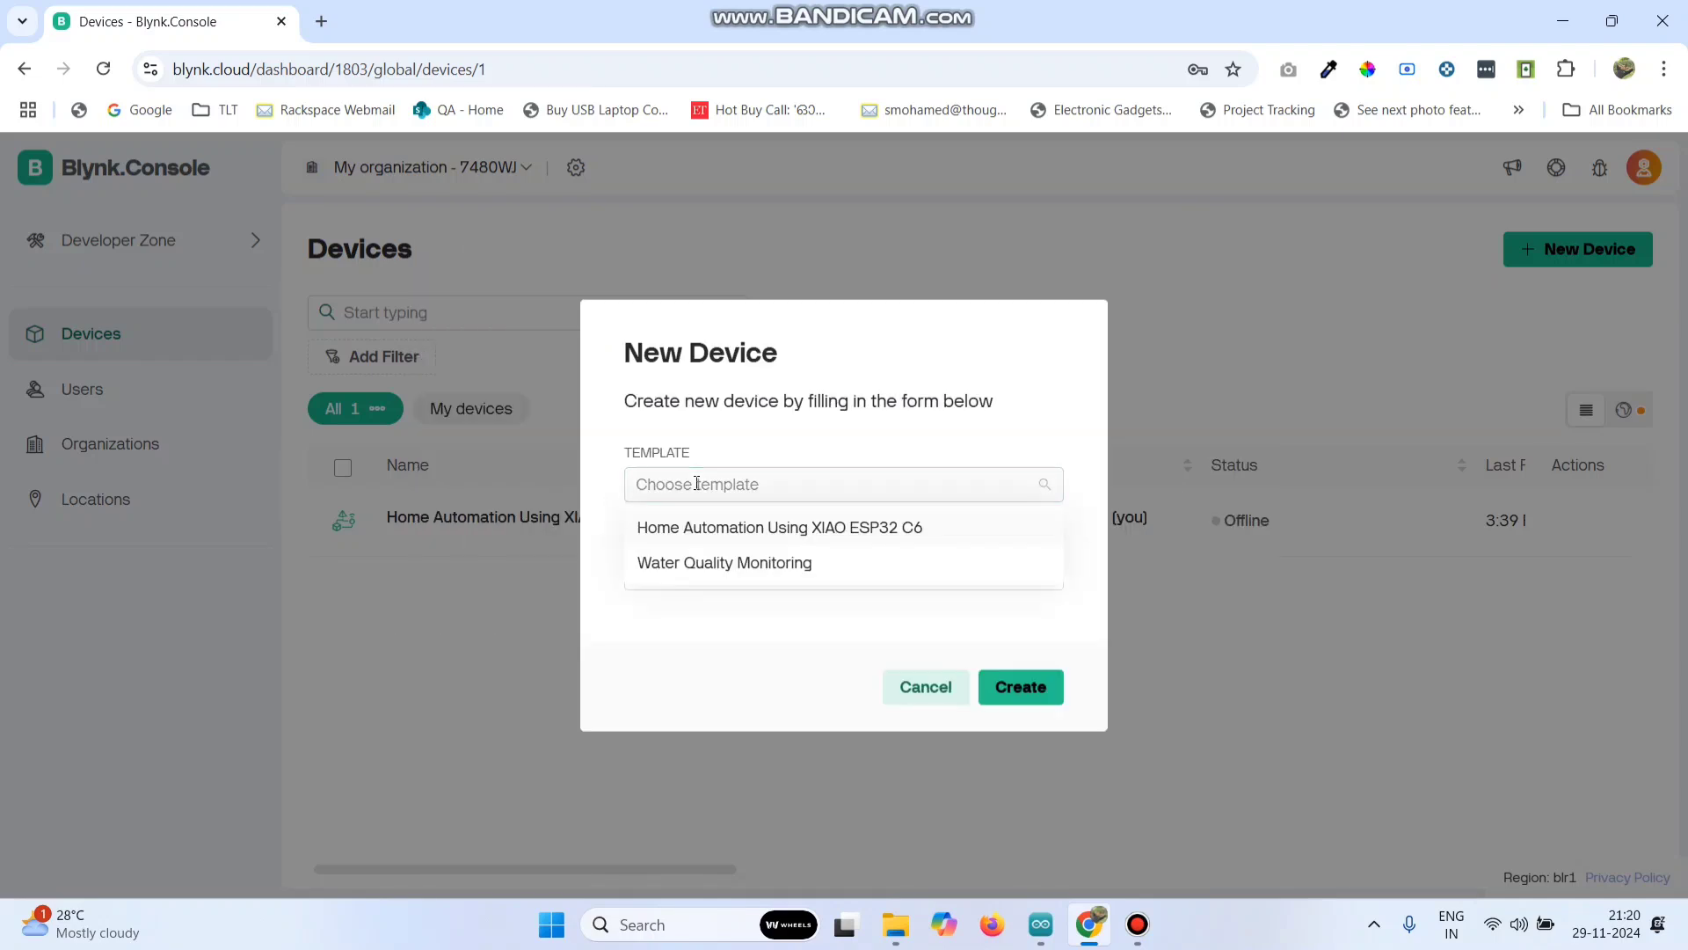
left_click(721, 563)
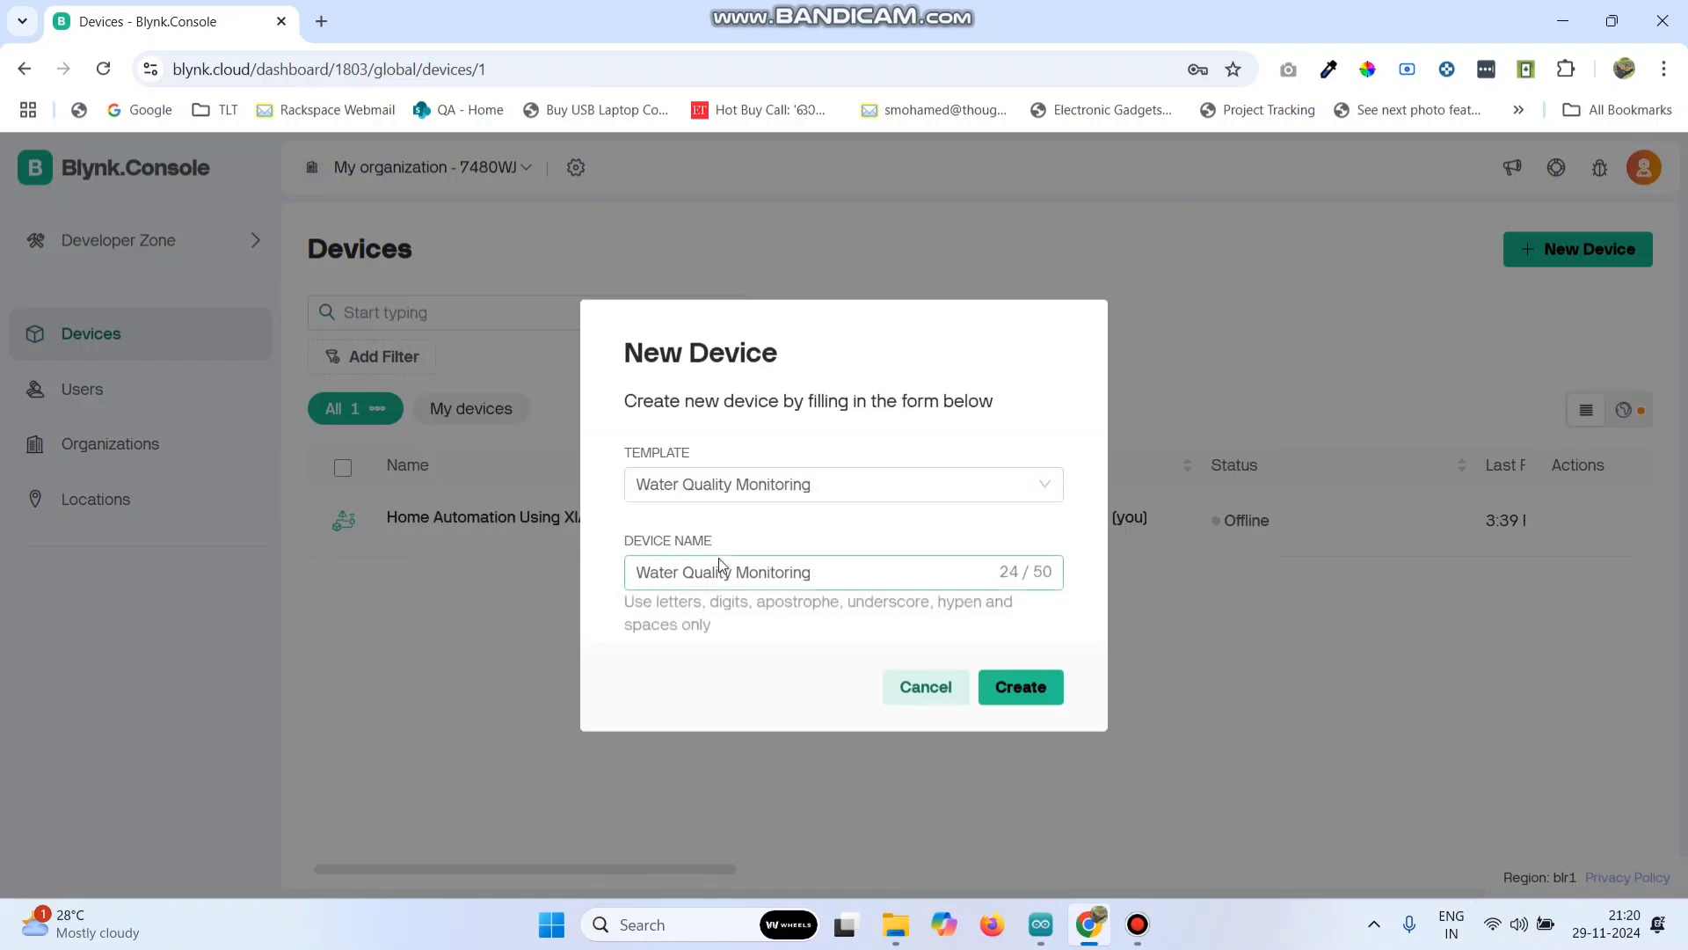
left_click(1003, 682)
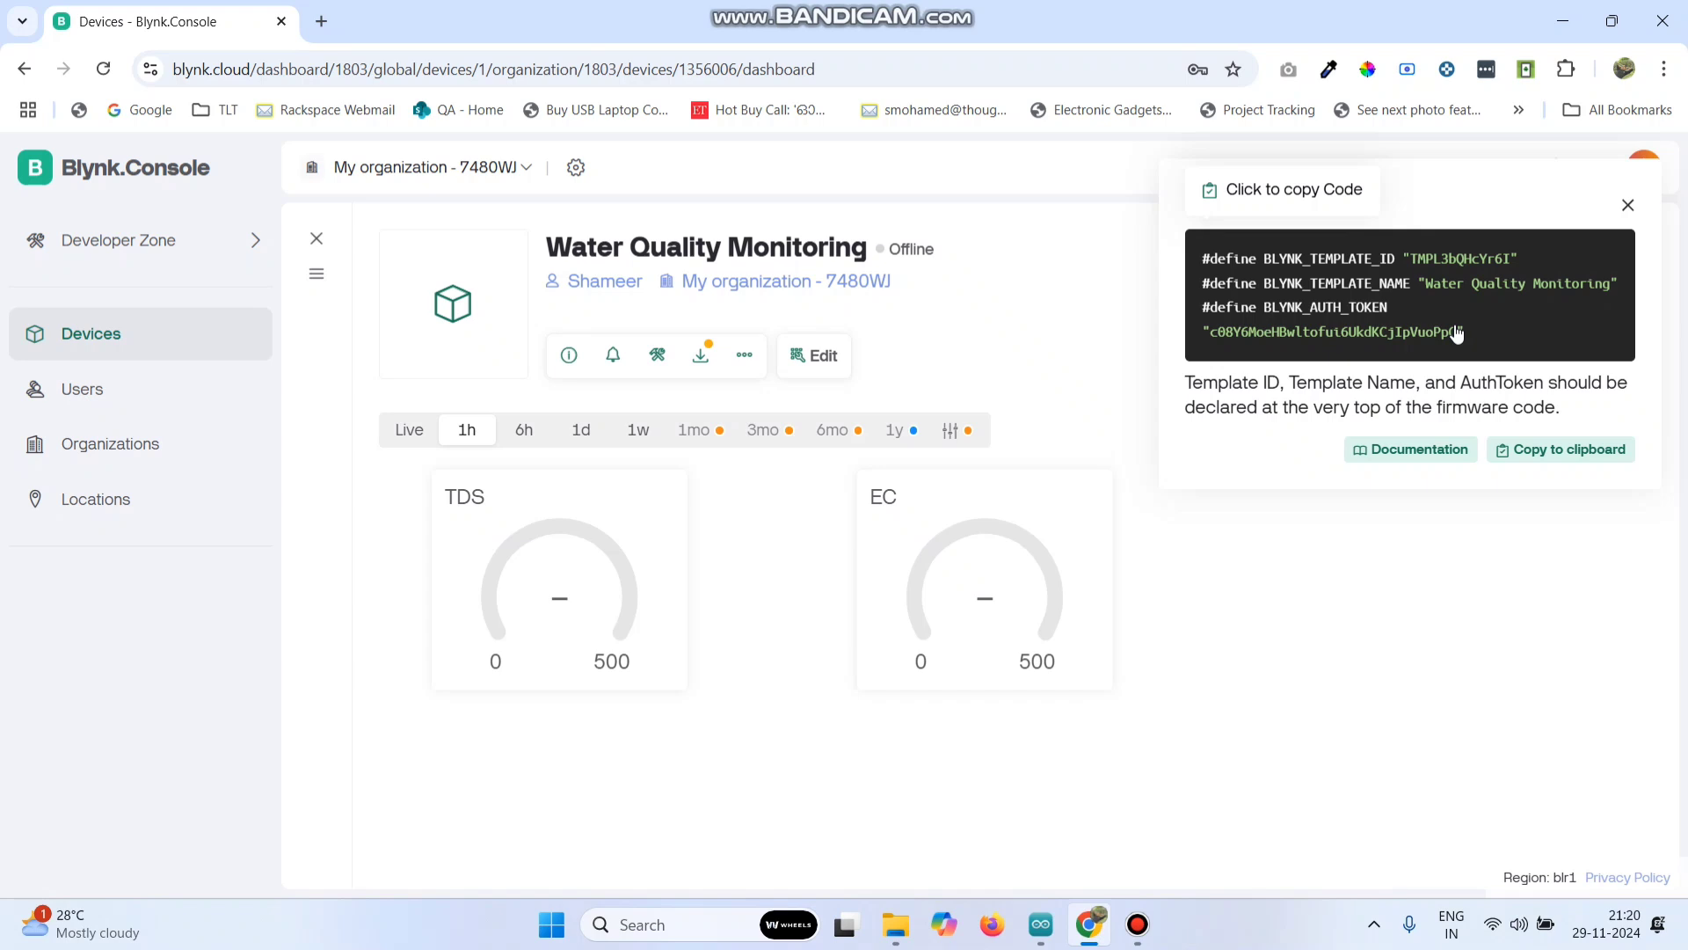
Copy the device's template ID, name and auth token definitions and paste them over lines 1 to 3 of the water-quality-monitoring sketch in Arduino IDE
left_click(1359, 314)
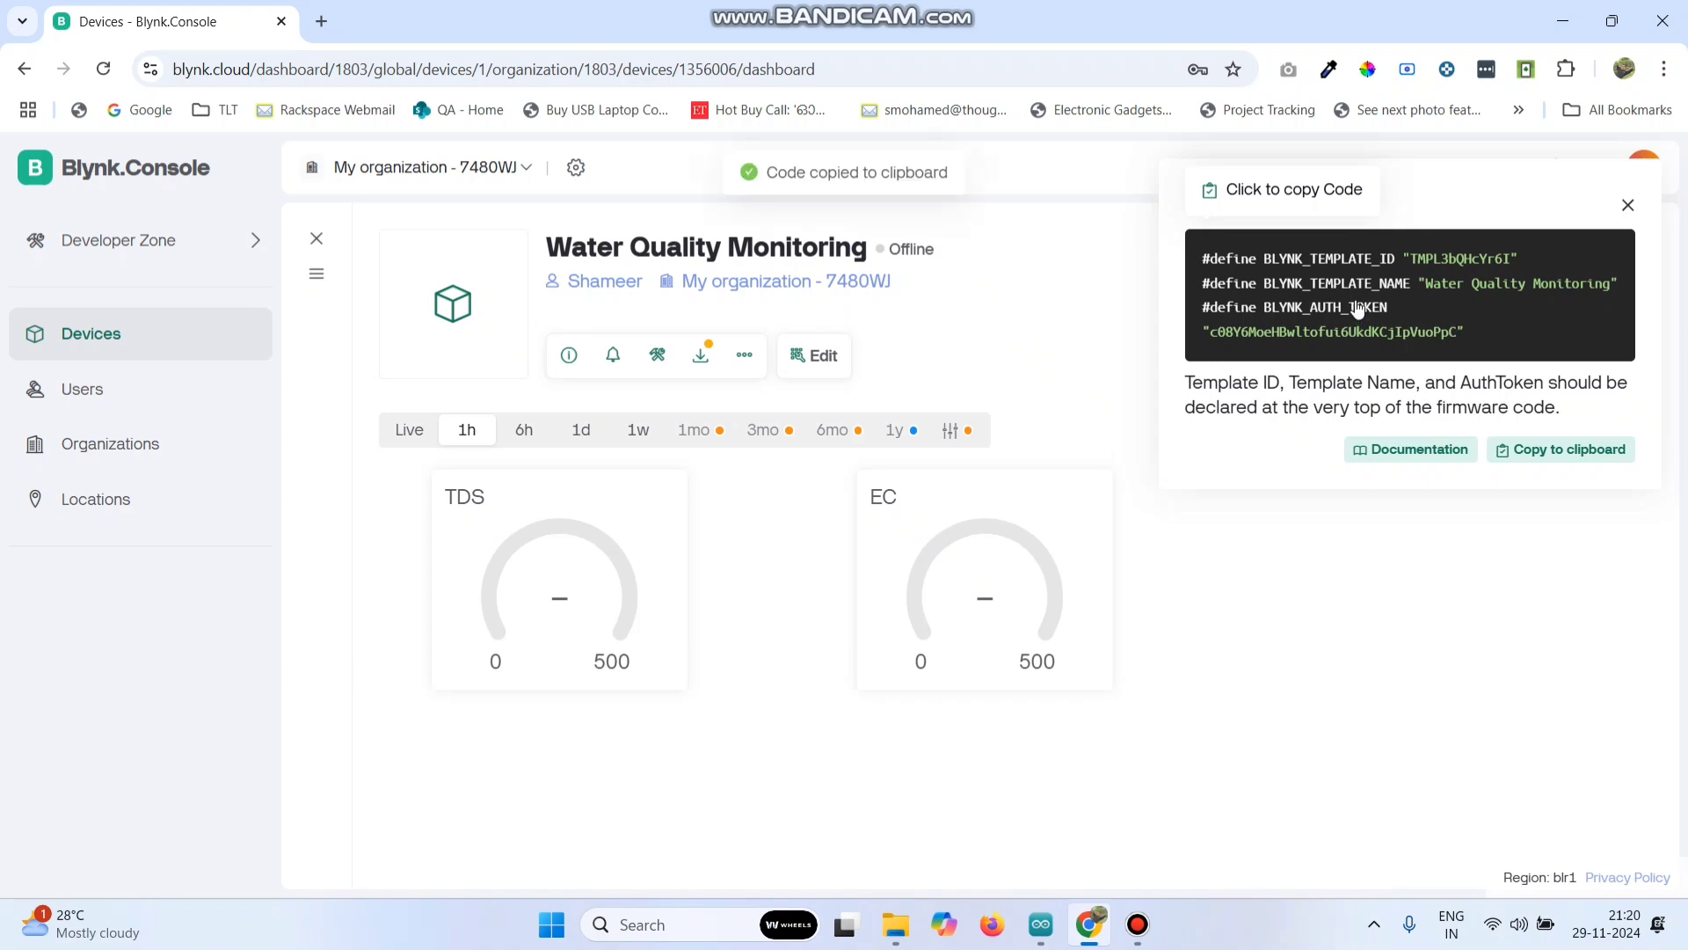
left_click(1041, 924)
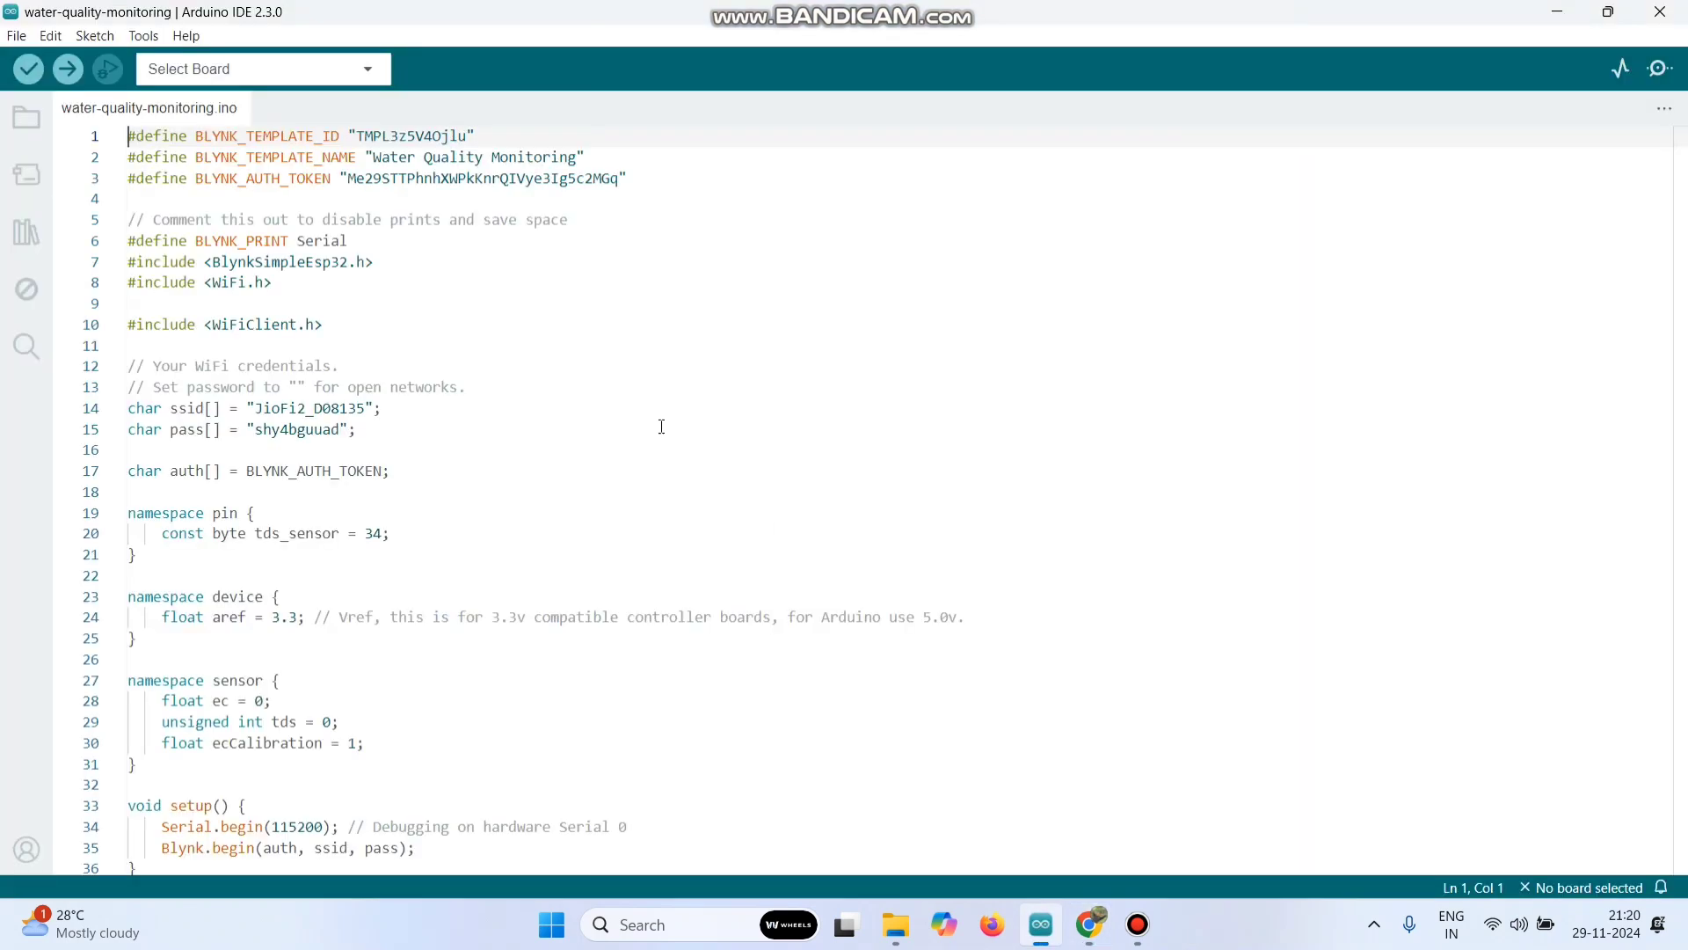
left_click_drag(683, 184, 127, 136)
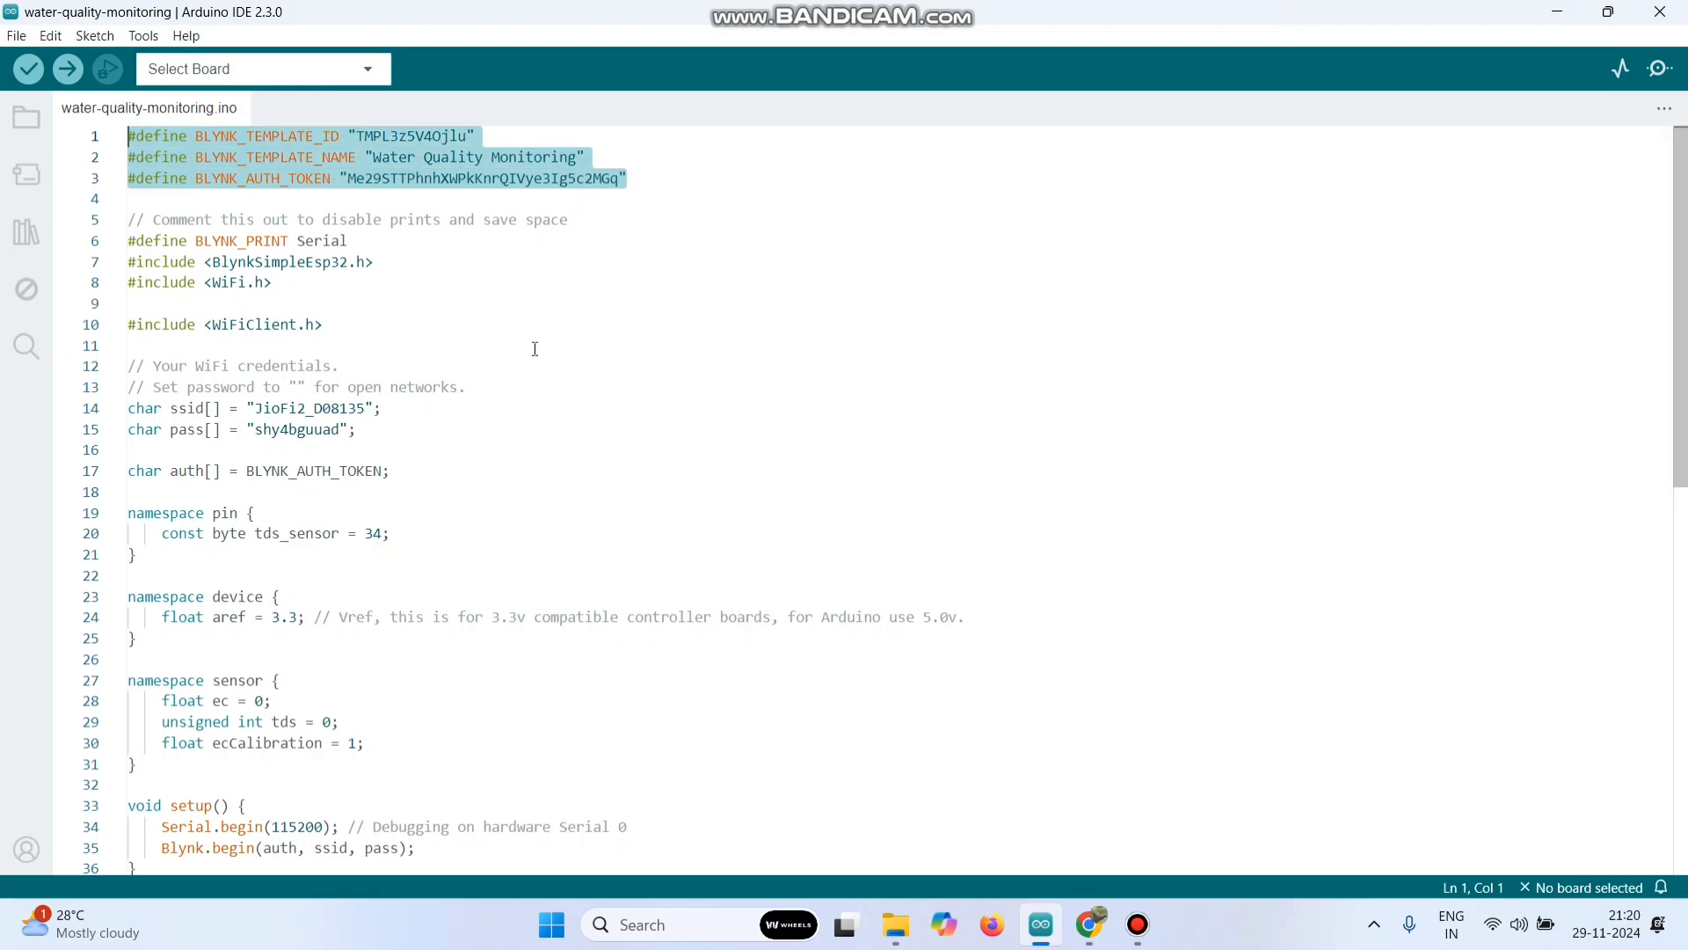
key("ctrl+v")
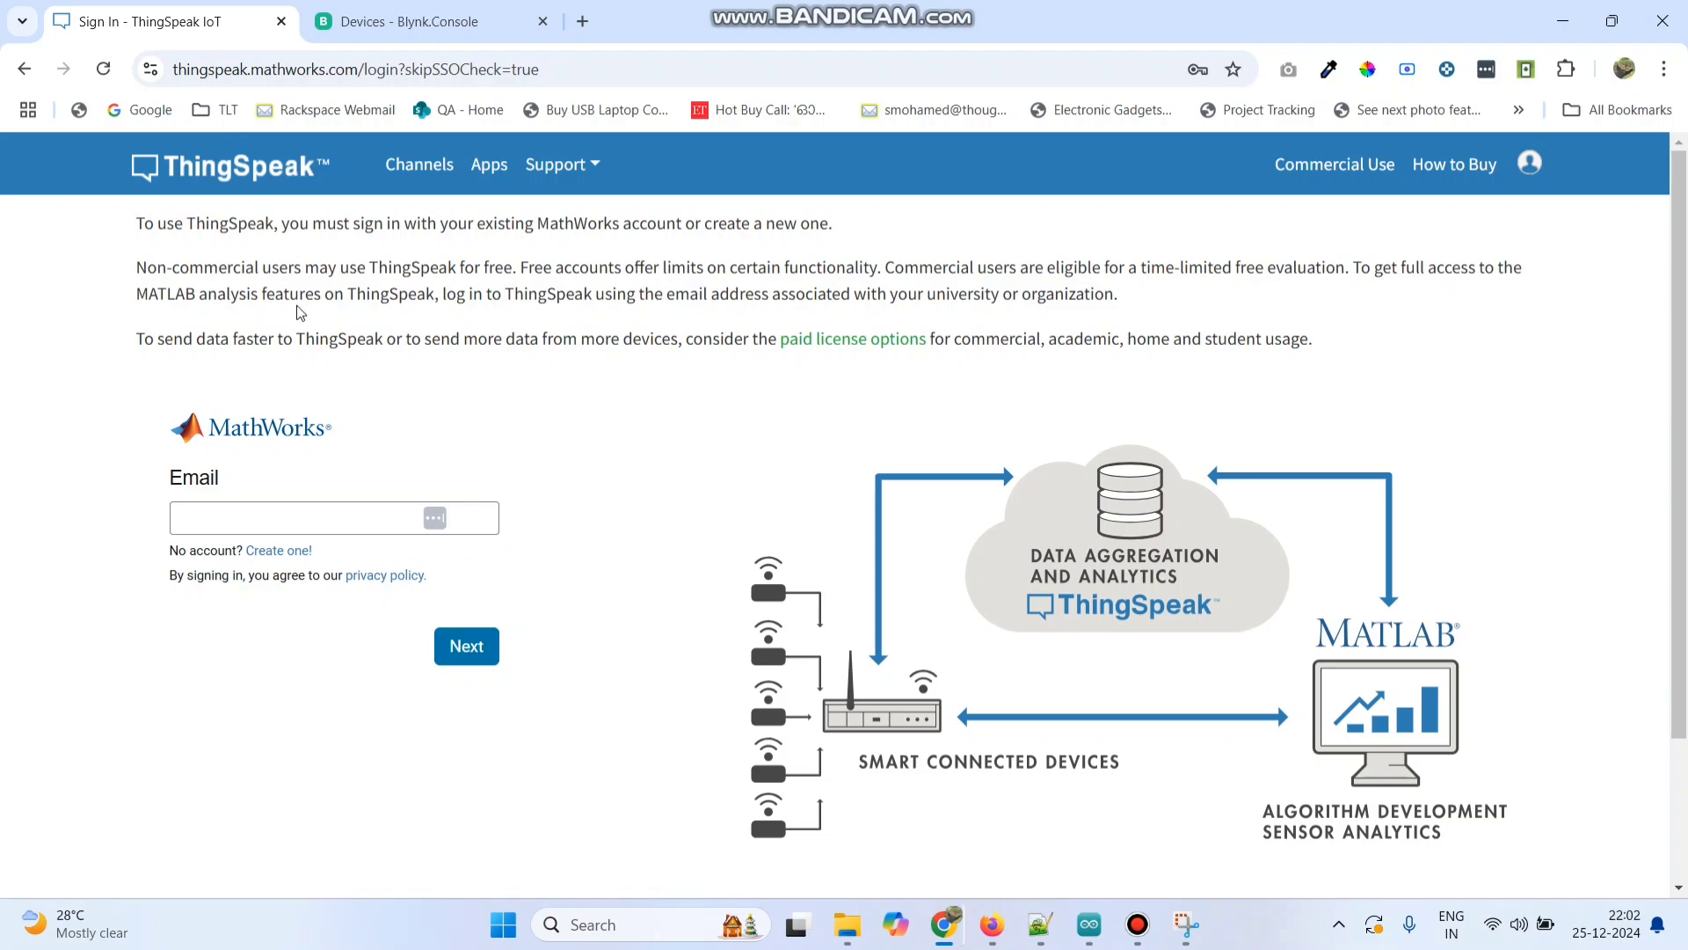
Sign in to ThingSpeak with the saved MathWorks account e-mail and password
left_click(260, 514)
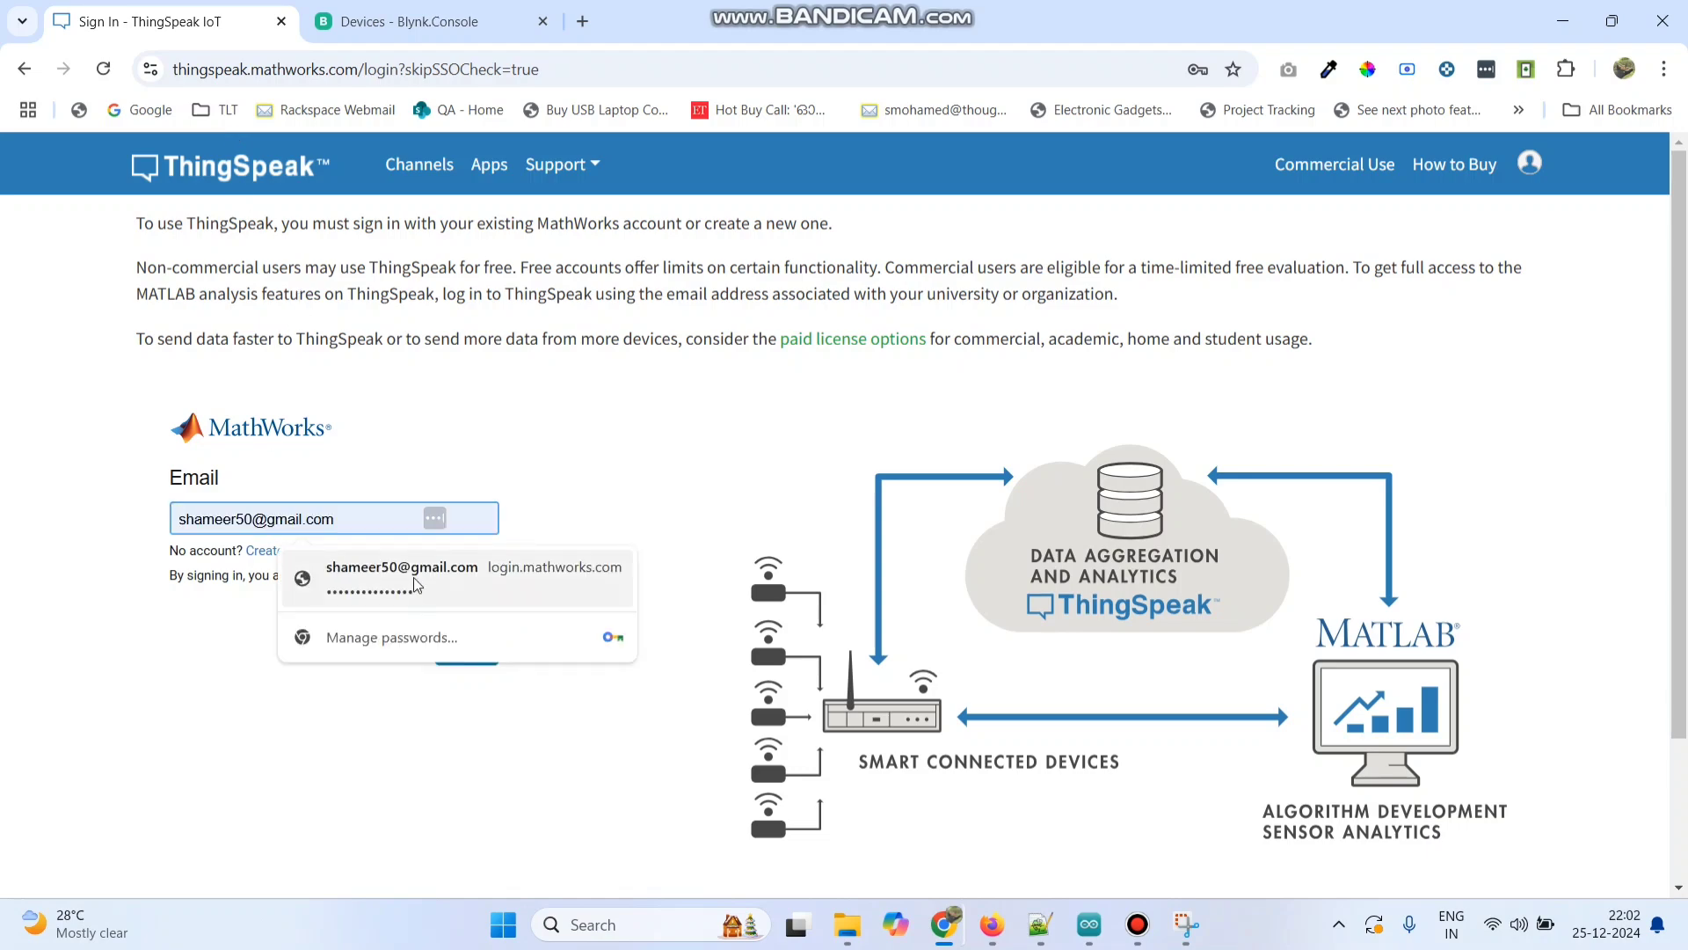
left_click(387, 559)
left_click(466, 651)
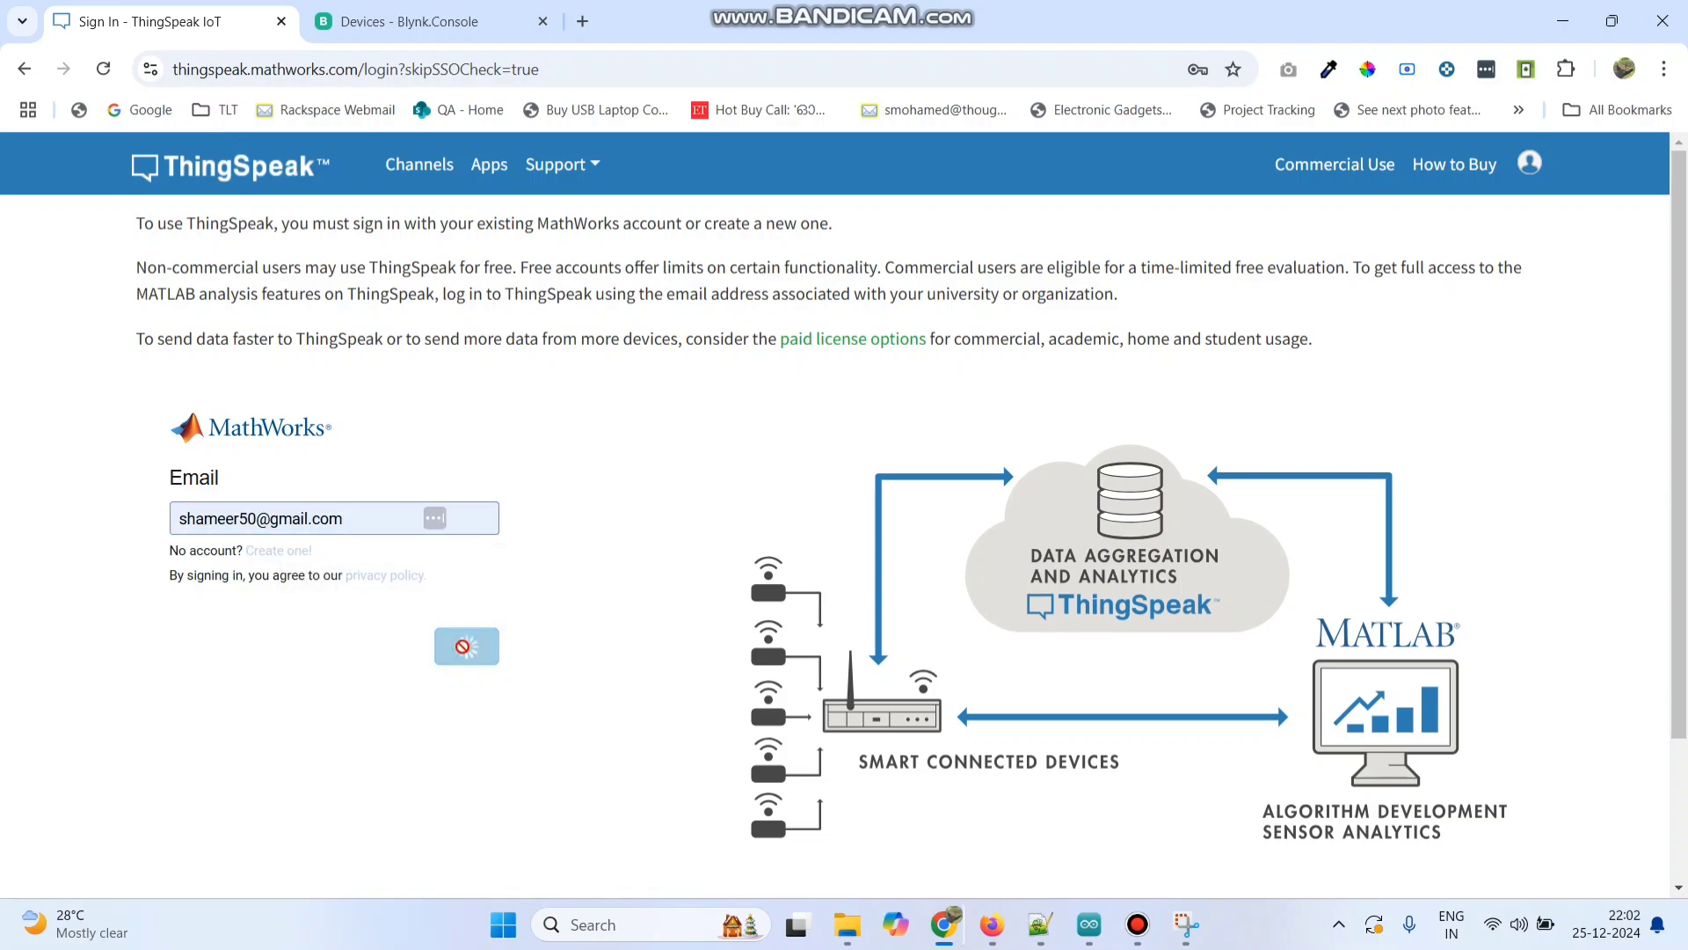
left_click(262, 553)
left_click(387, 607)
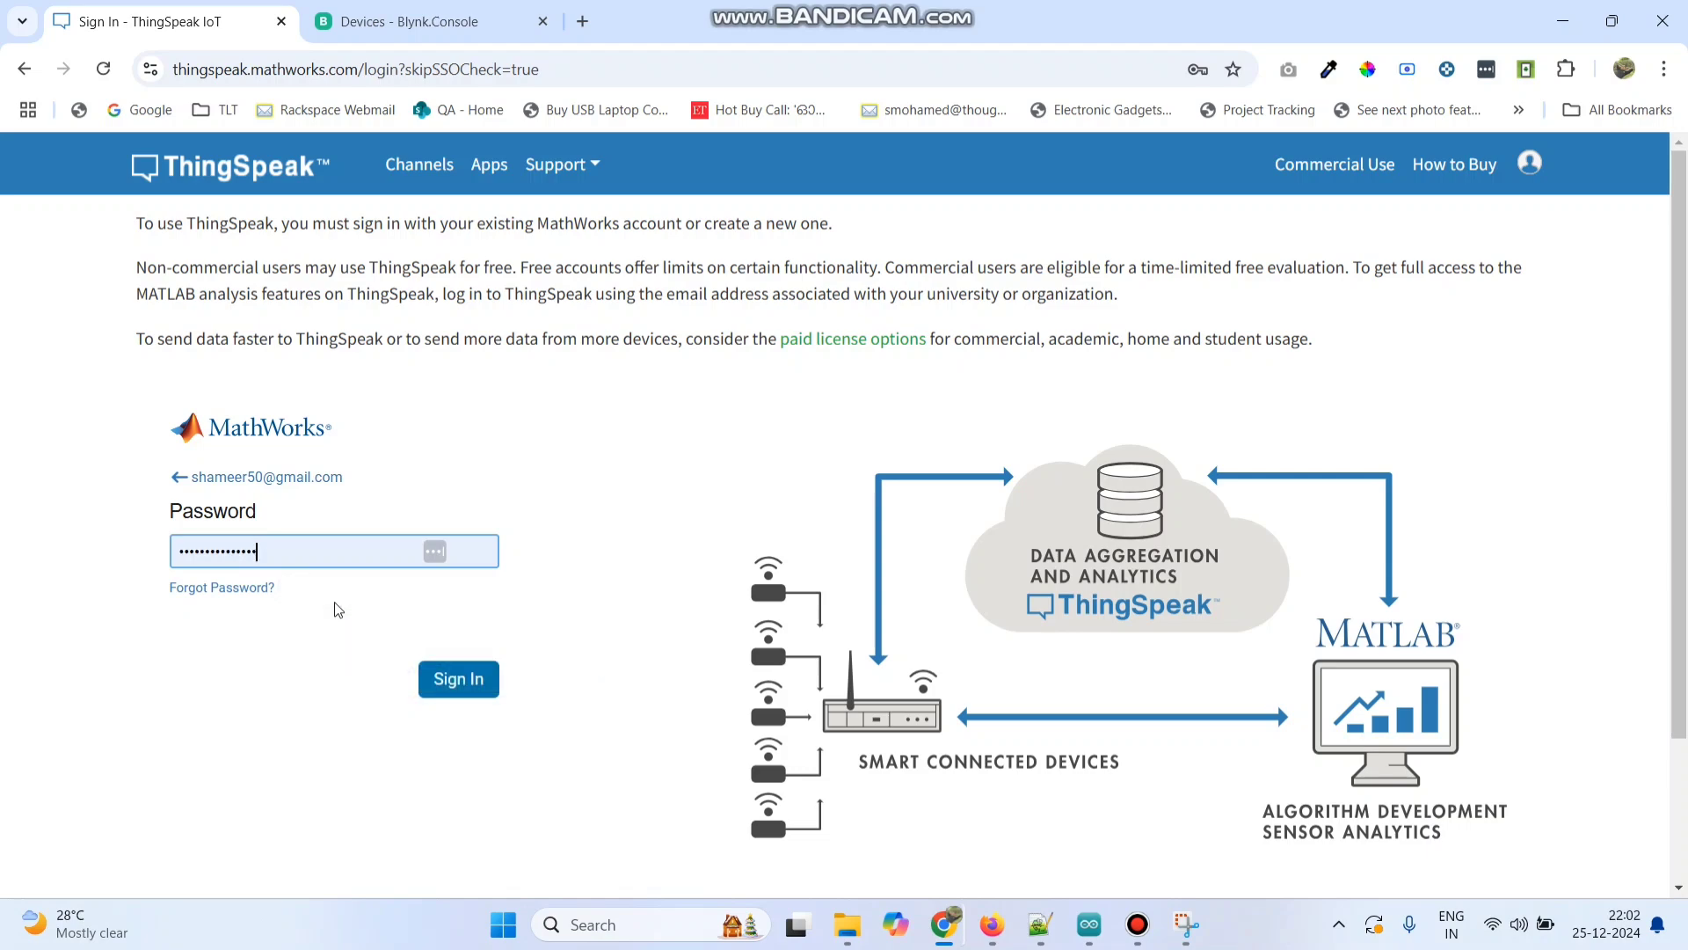
left_click(457, 682)
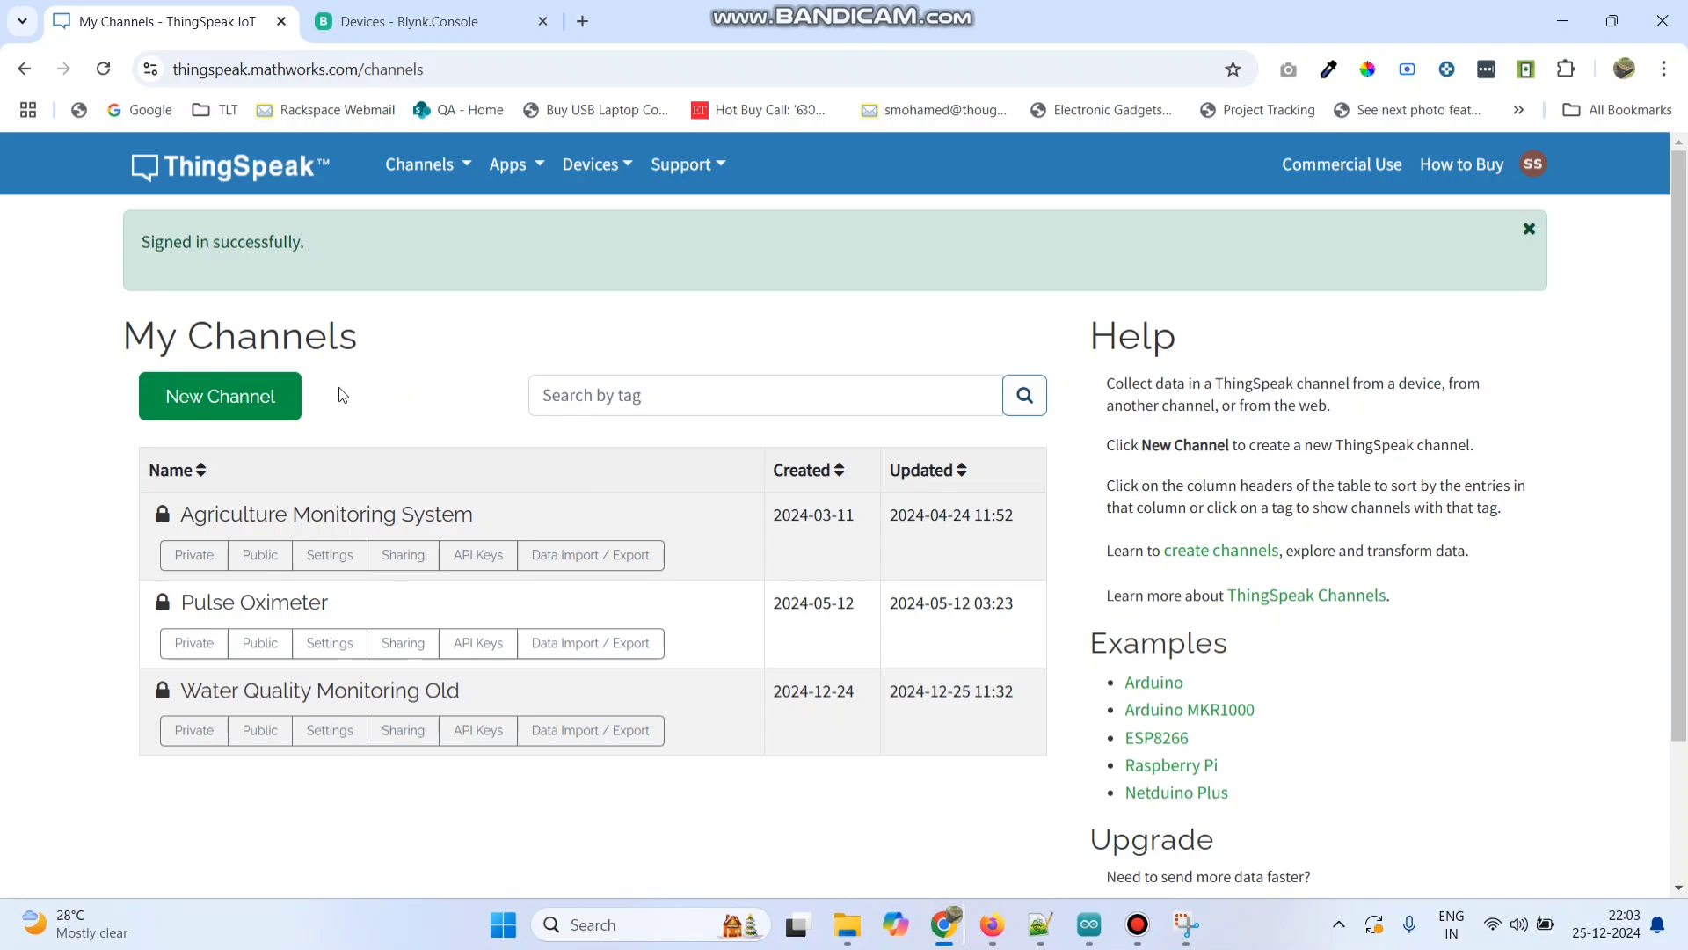
Start a new ThingSpeak channel and name it Water Quality Monitoring
left_click(233, 402)
left_click(470, 303)
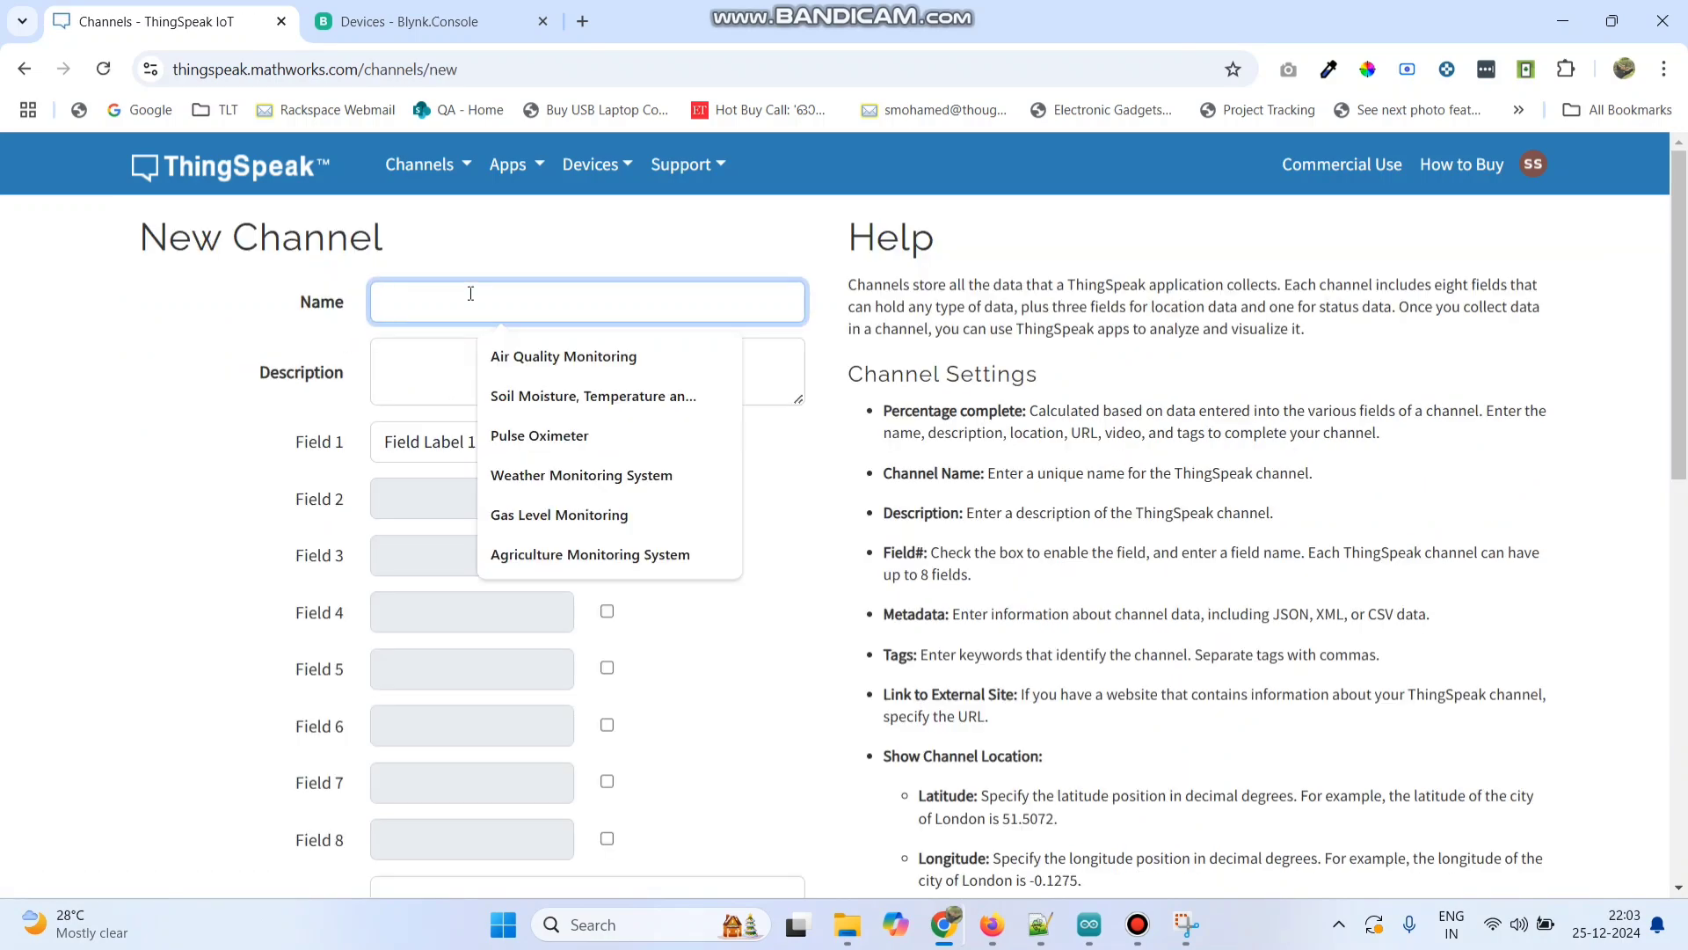
type("Water Quality Monit")
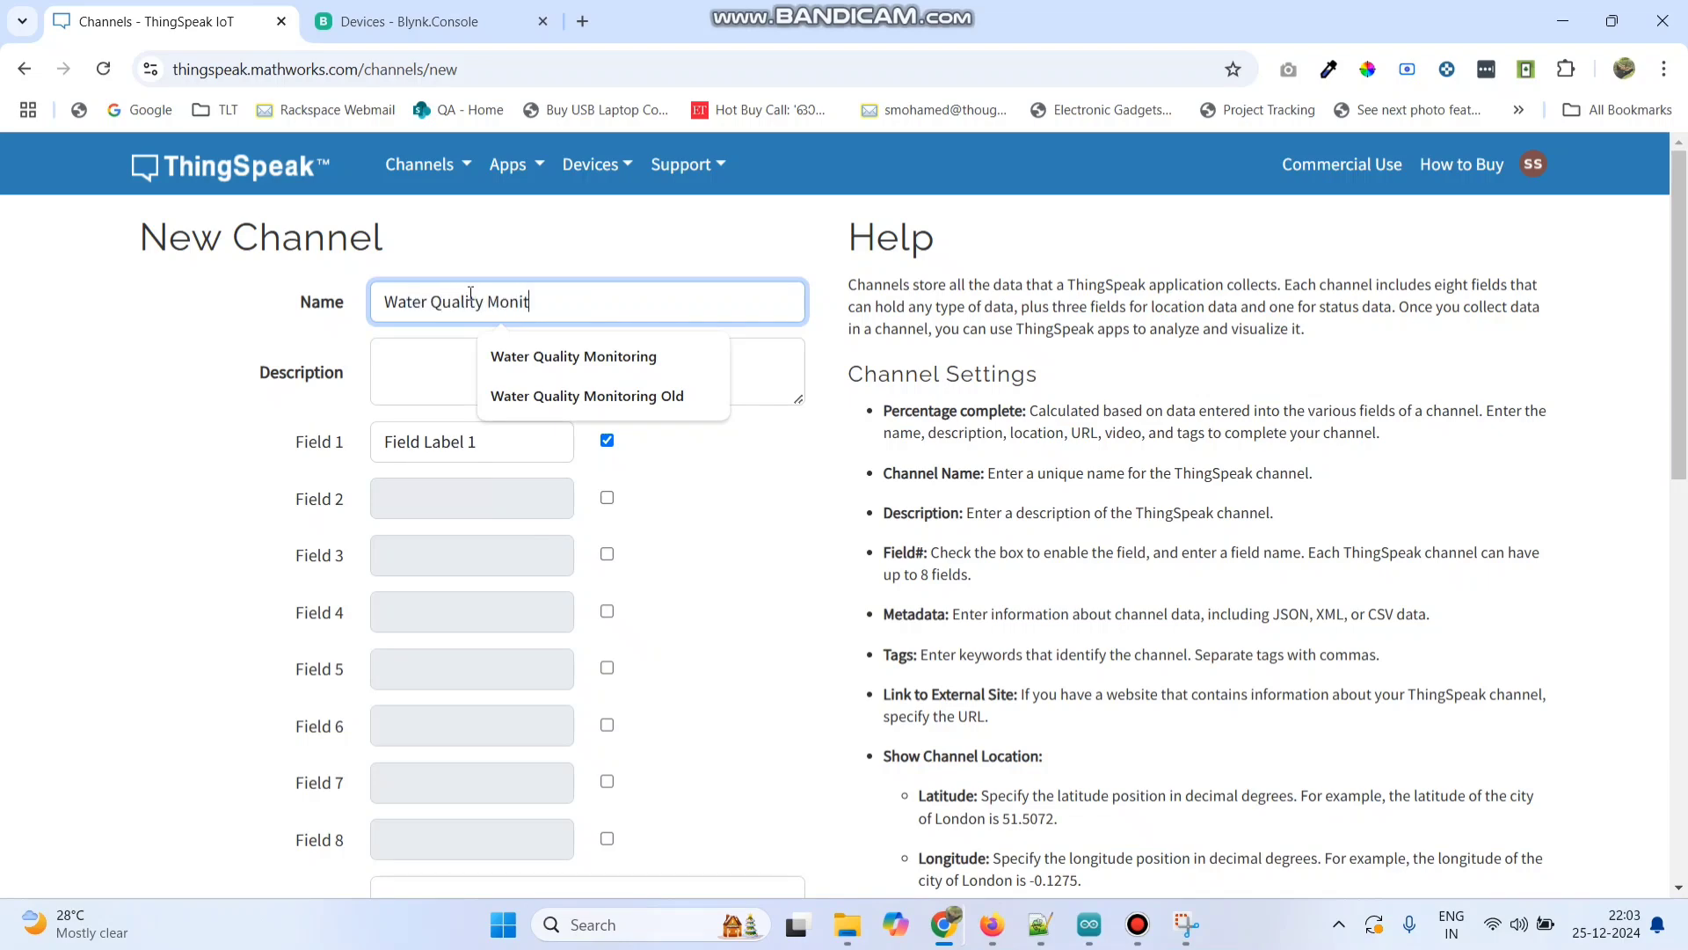
type("oring")
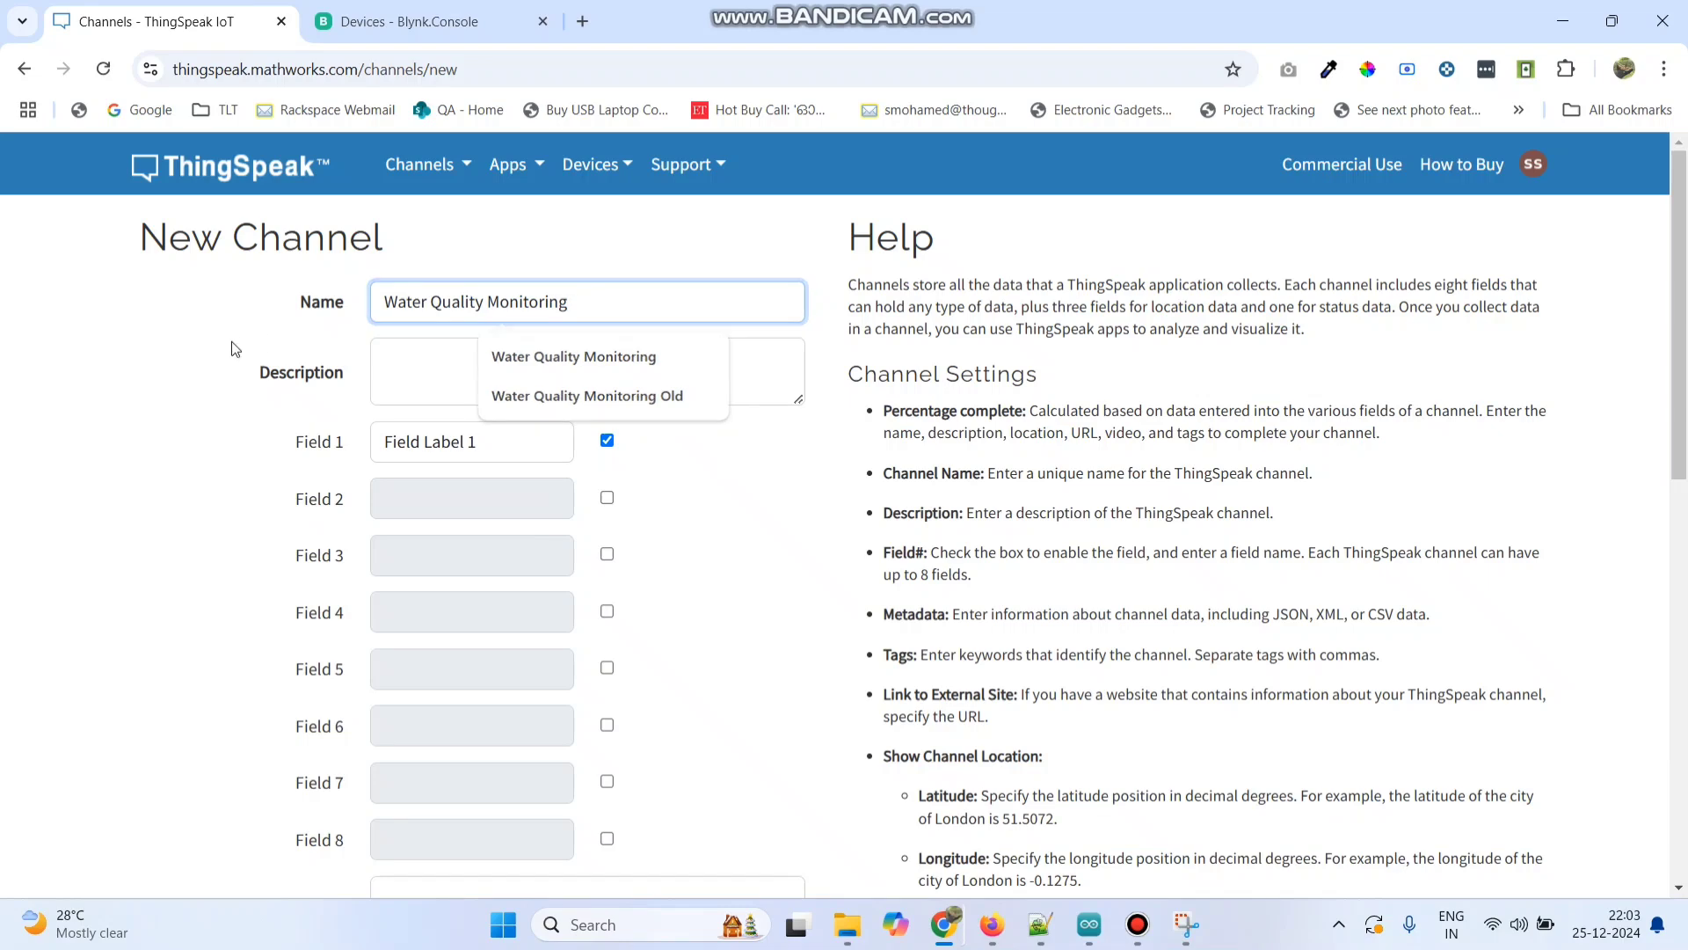
left_click(230, 341)
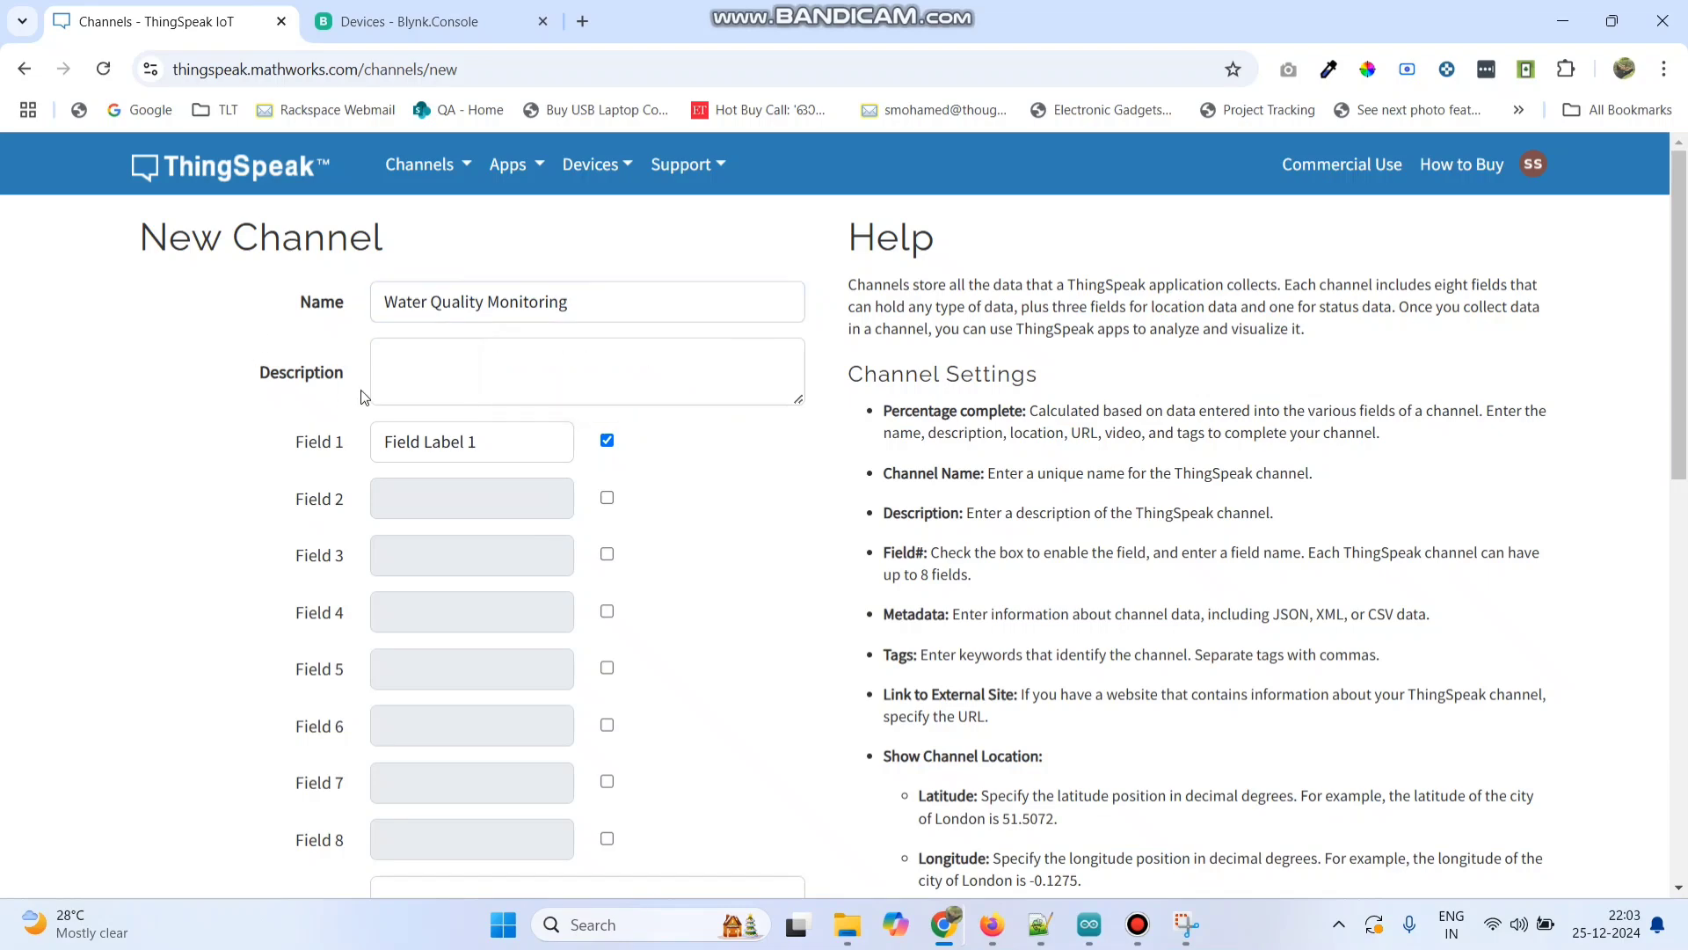
Label the channel's field 1 as tds, enable field 2 with the label ec, and save the channel
triple_click(497, 448)
type("tds")
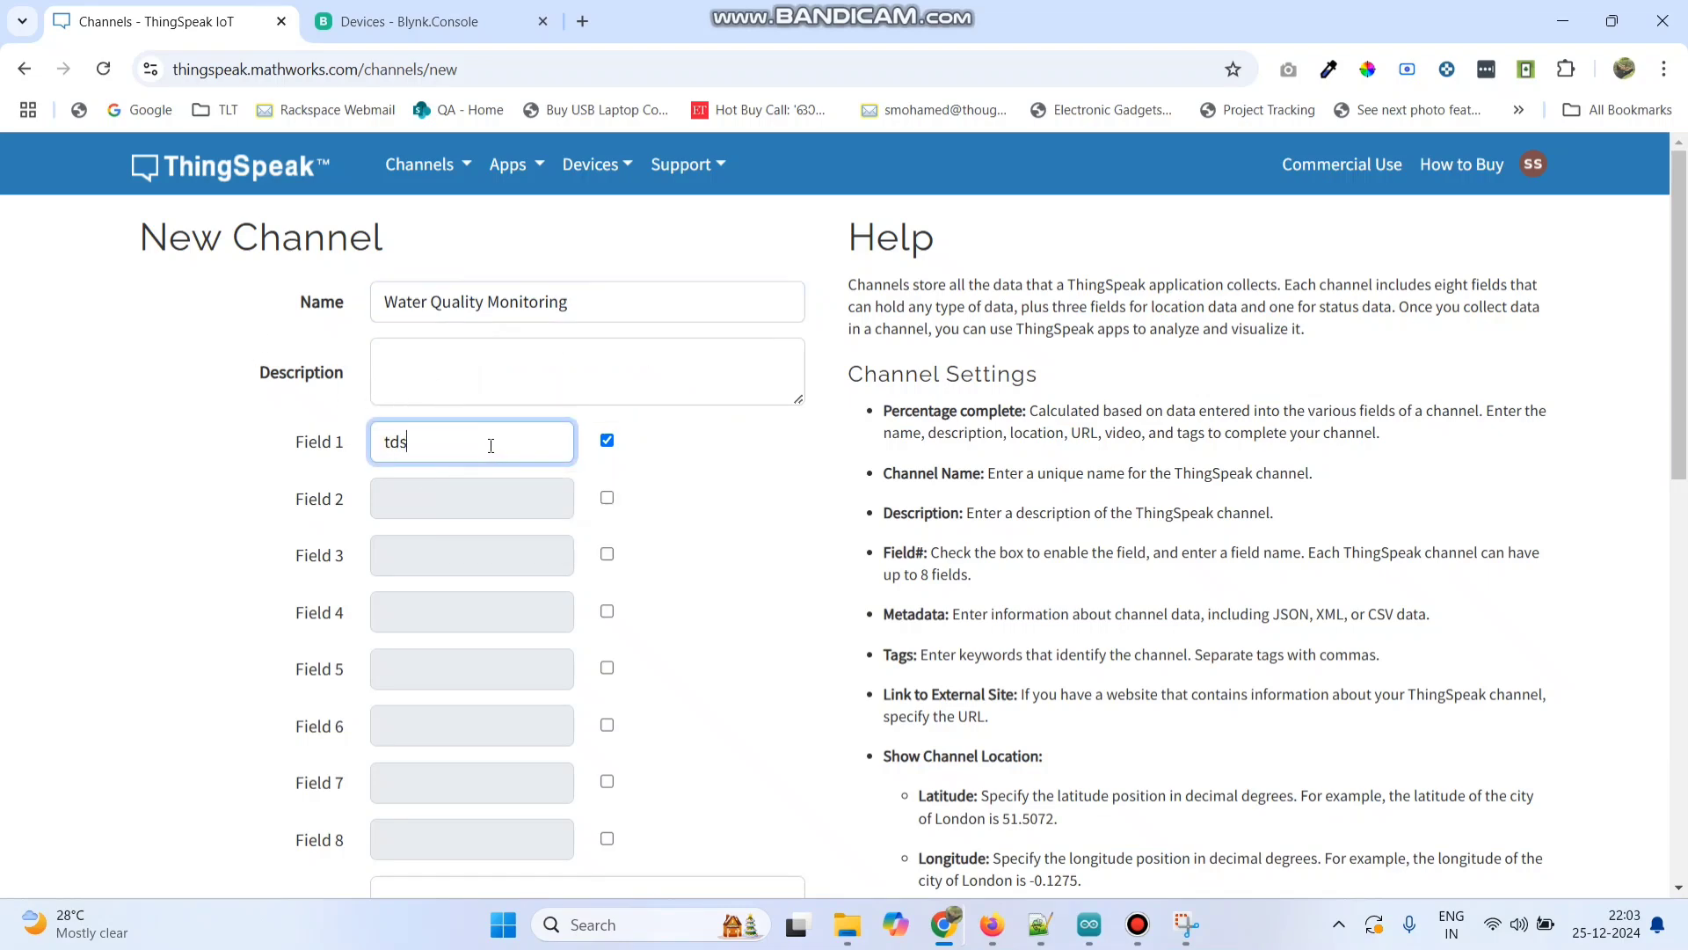
left_click(431, 499)
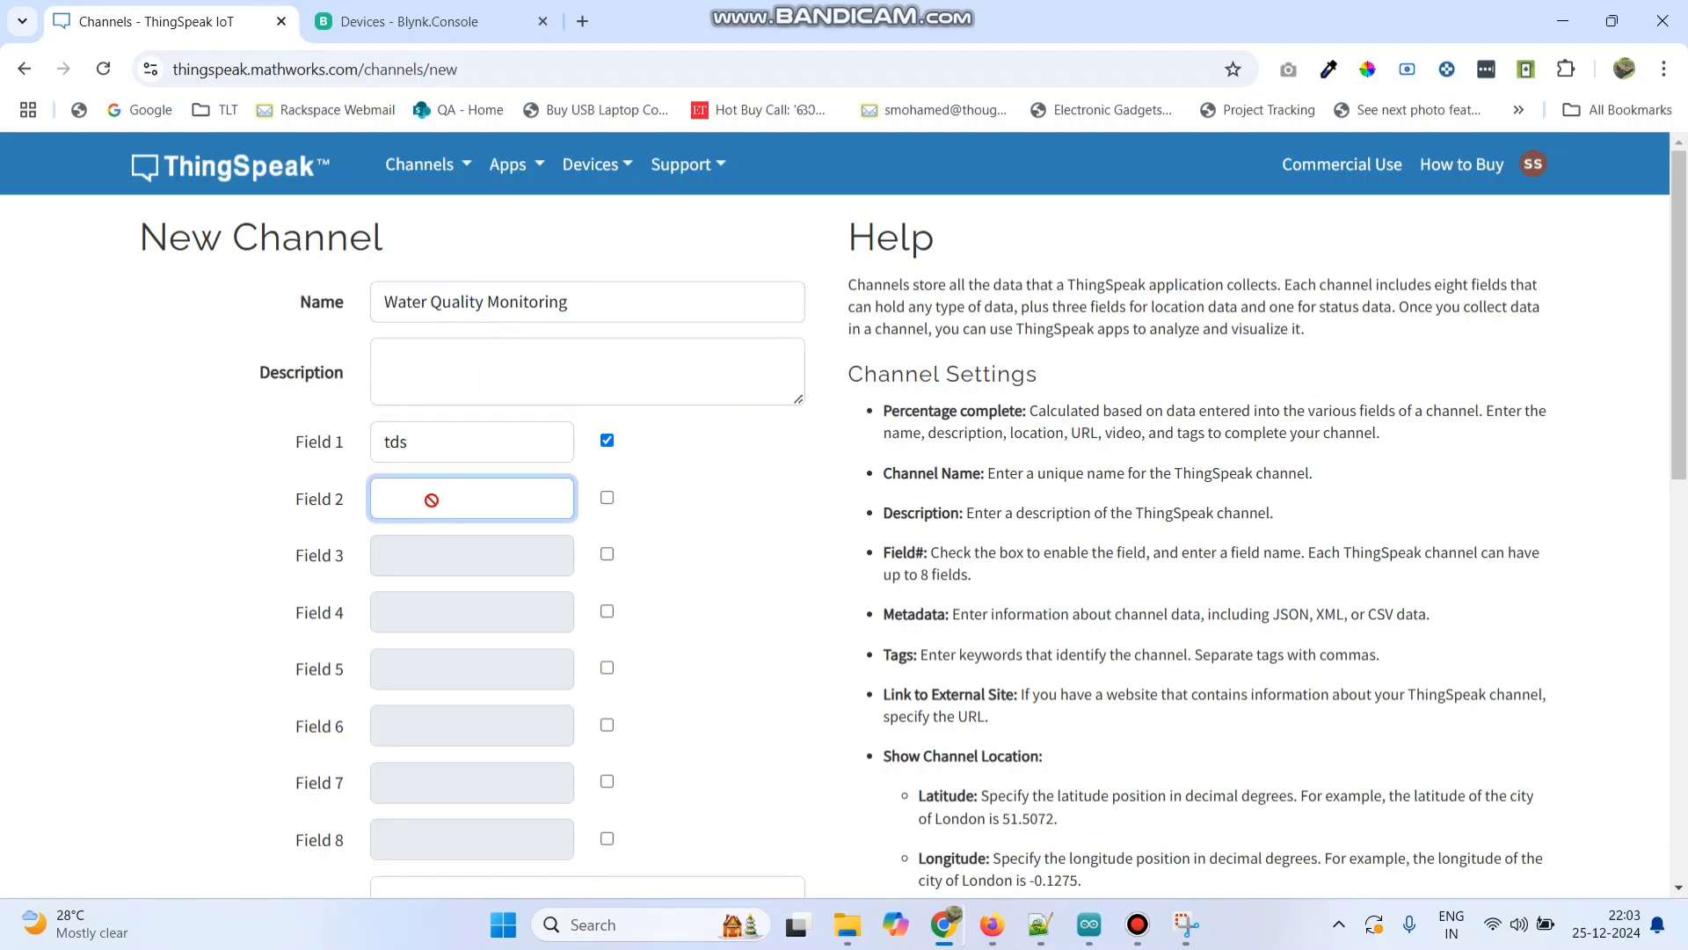
left_click(606, 499)
type("w")
scroll(677, 493, "down", 10)
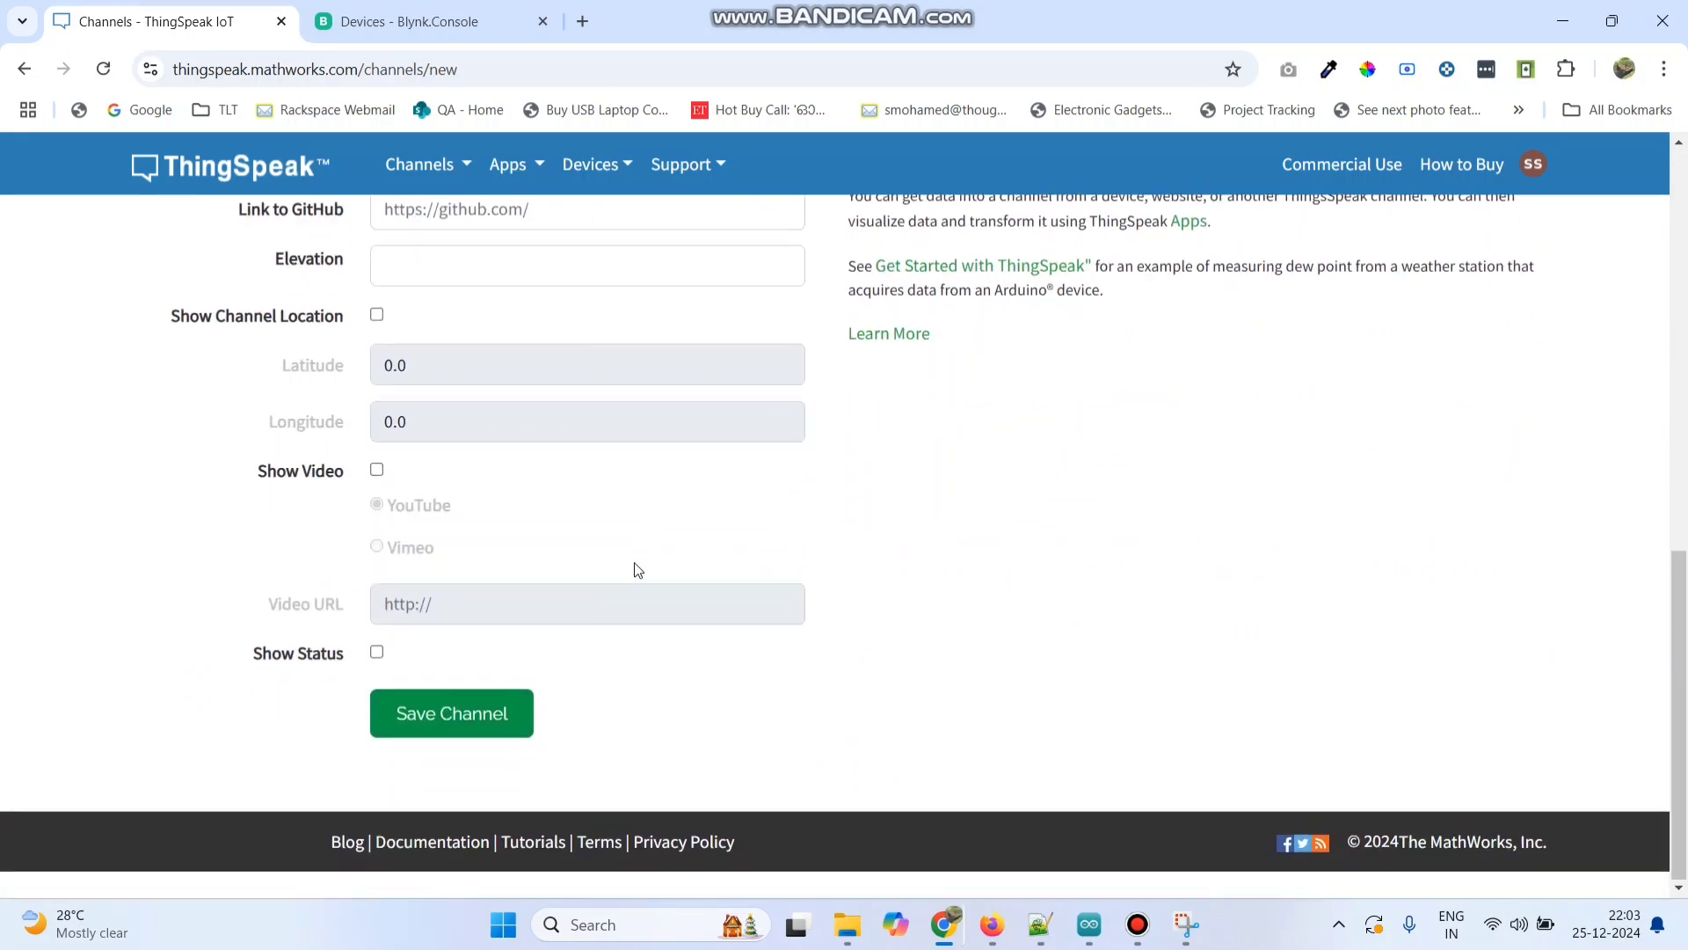
left_click(463, 714)
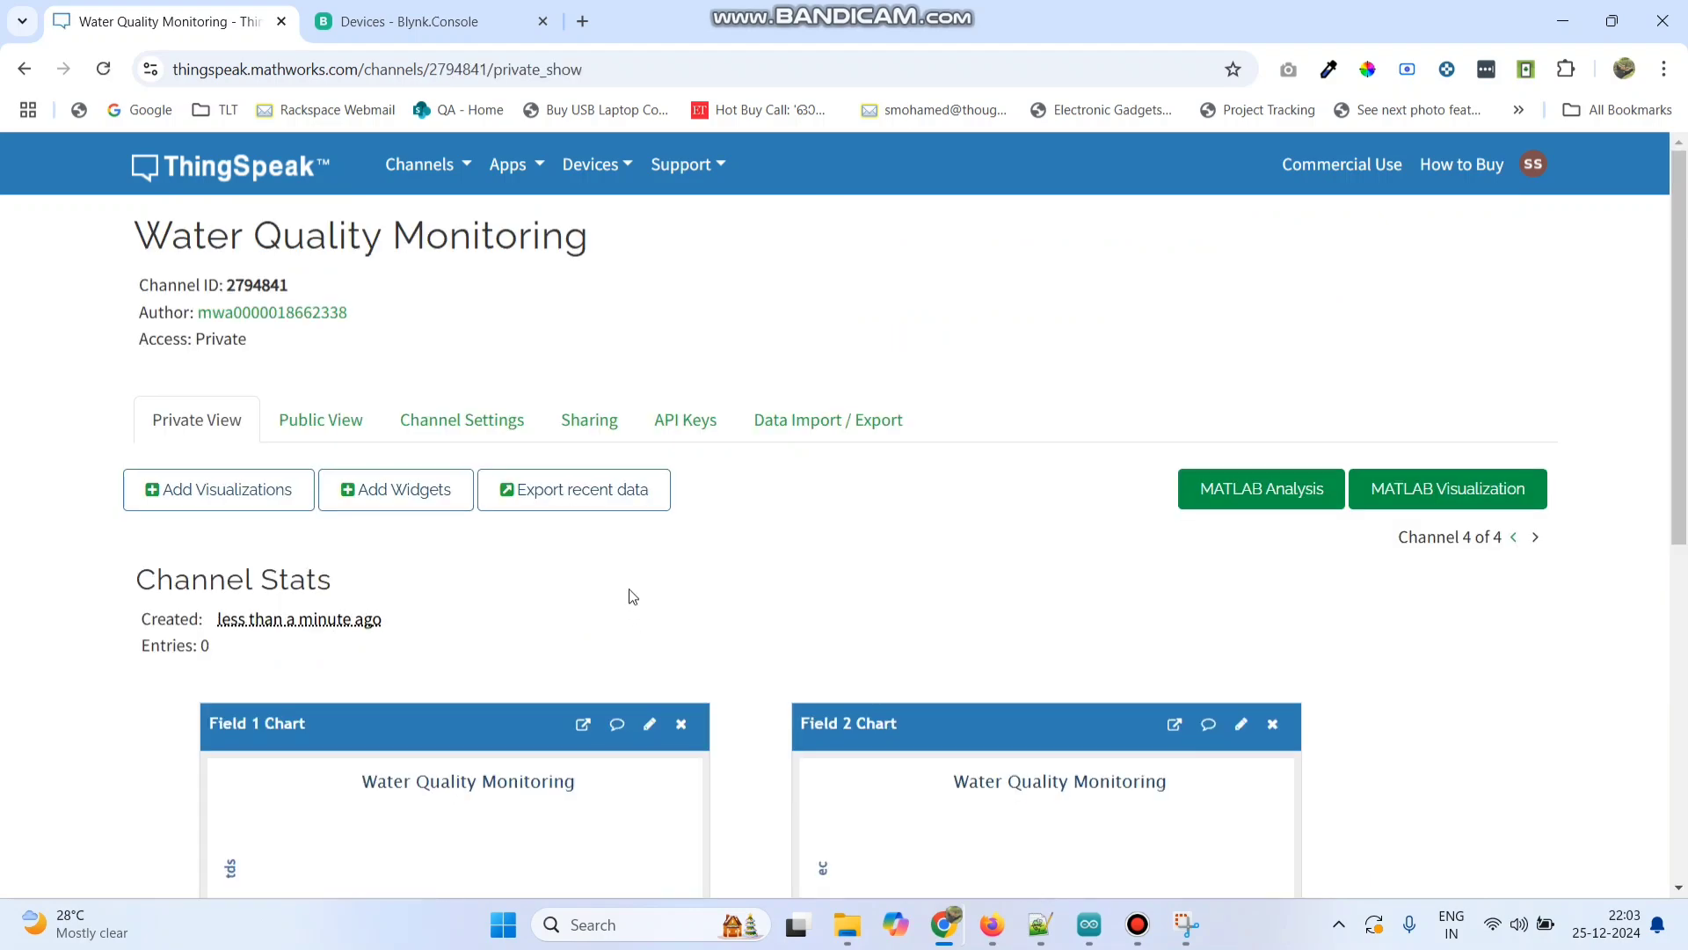
Set the Field 1 chart's title to TDS and save its options
scroll(632, 597, "down", 3)
left_click(649, 508)
left_click(742, 268)
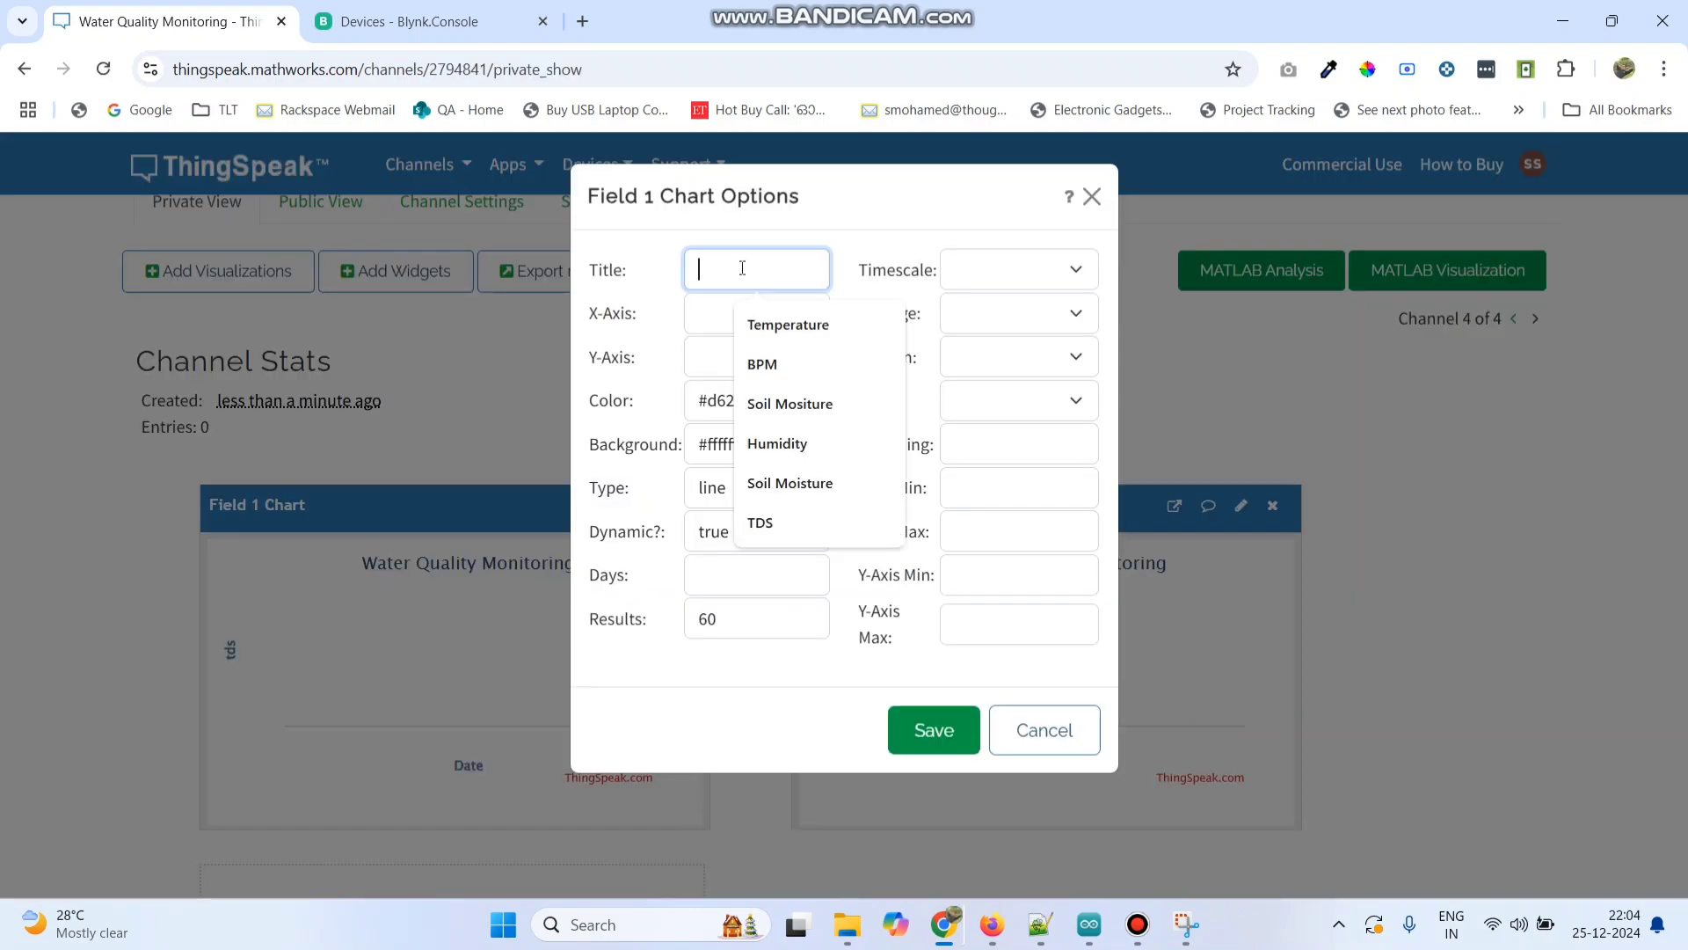
type("TDS")
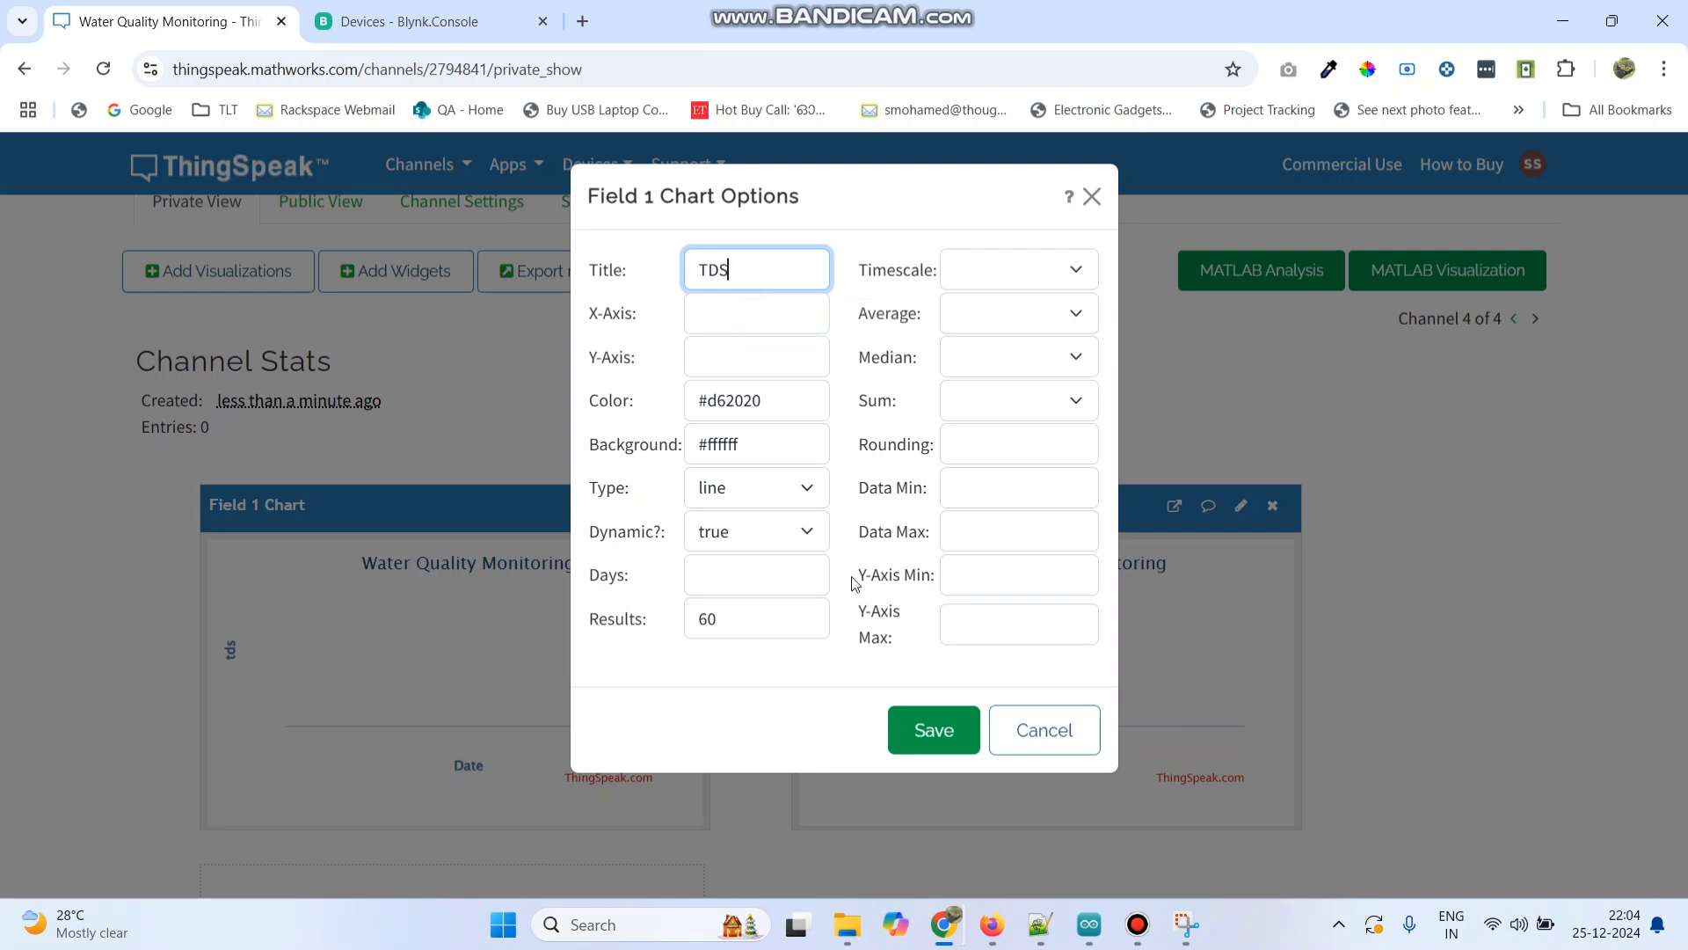
left_click(910, 730)
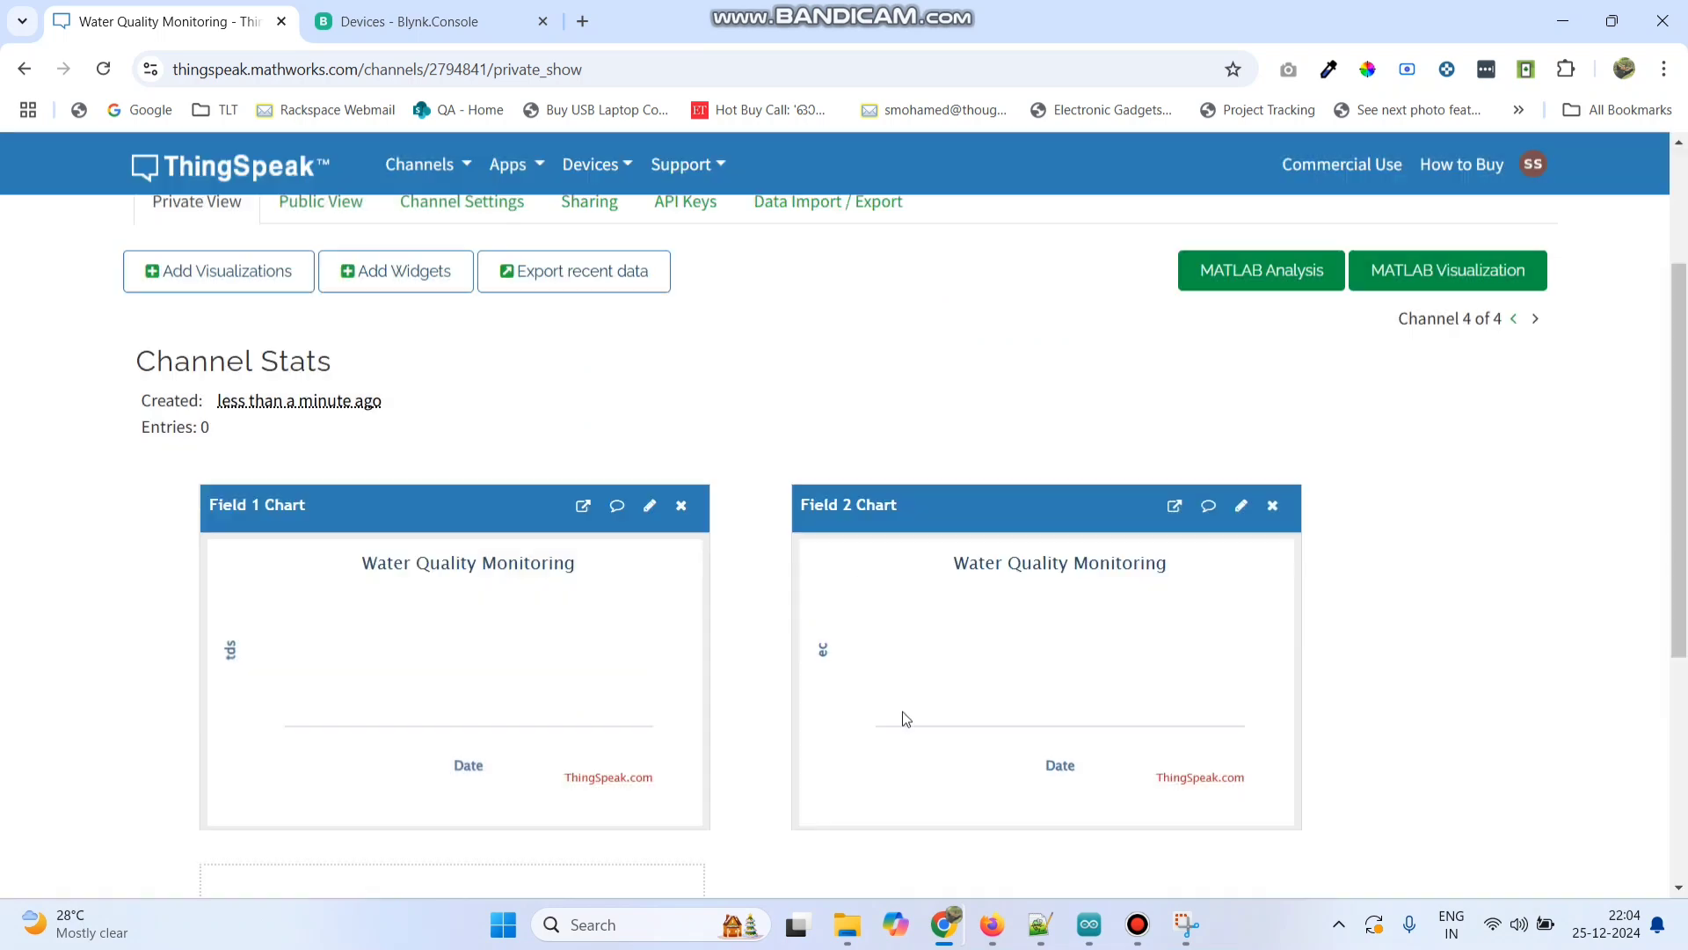
Set the Field 2 chart's title to EC and save its options
left_click(1240, 510)
left_click(764, 268)
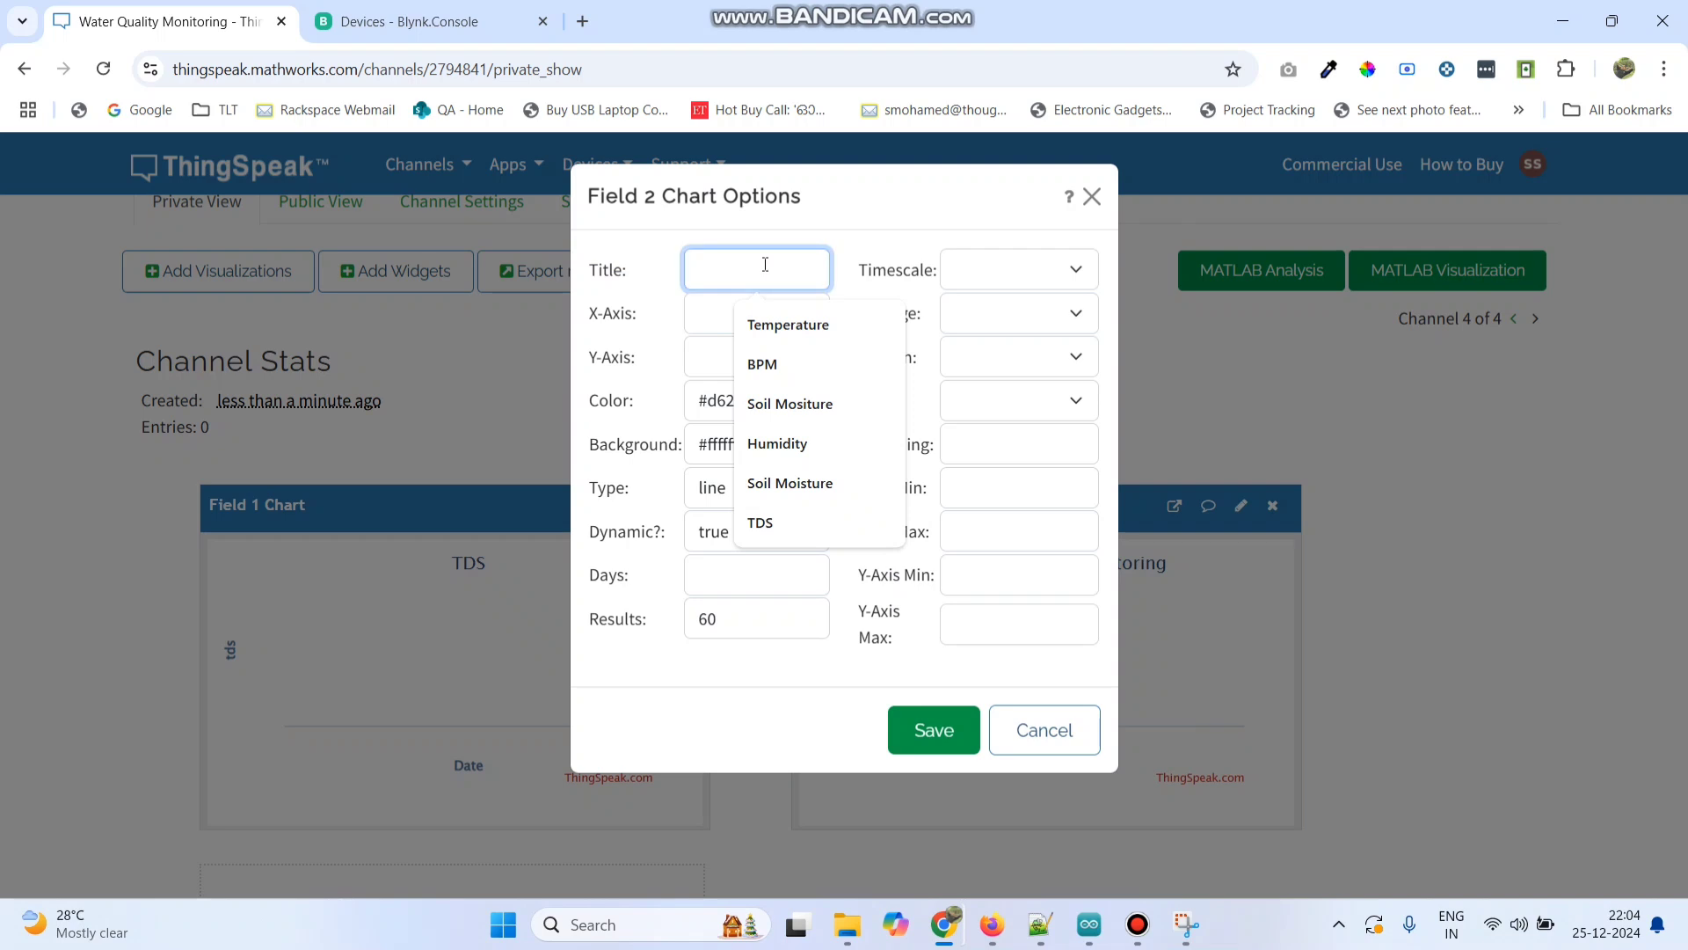
type("EC")
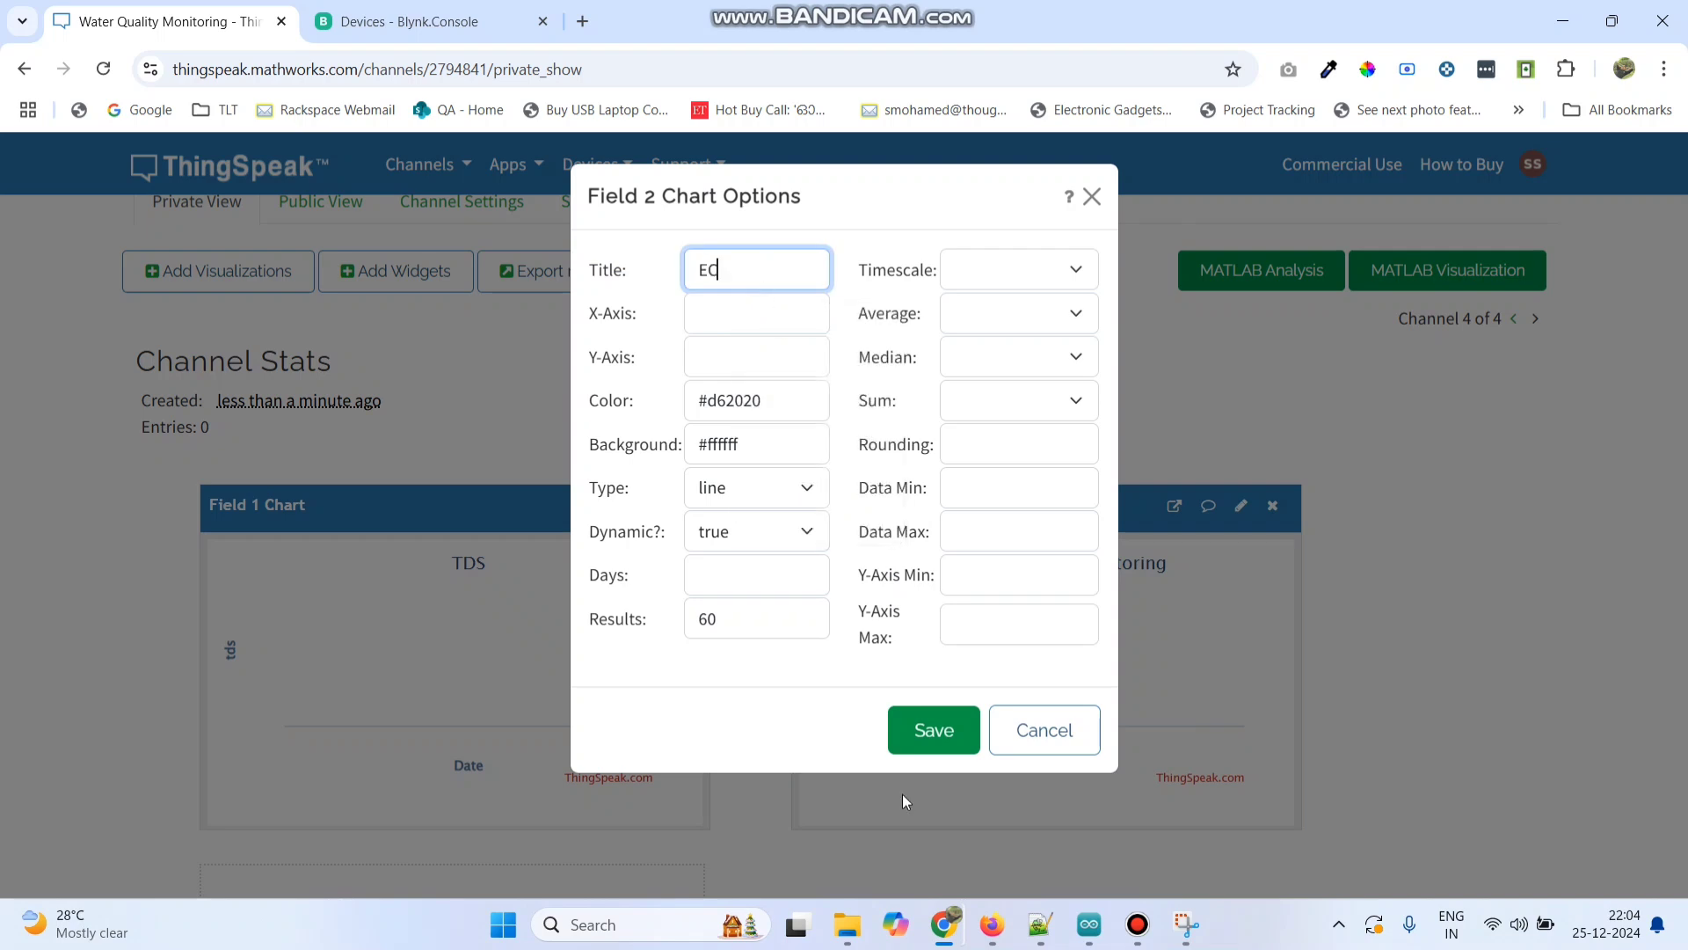
left_click(931, 733)
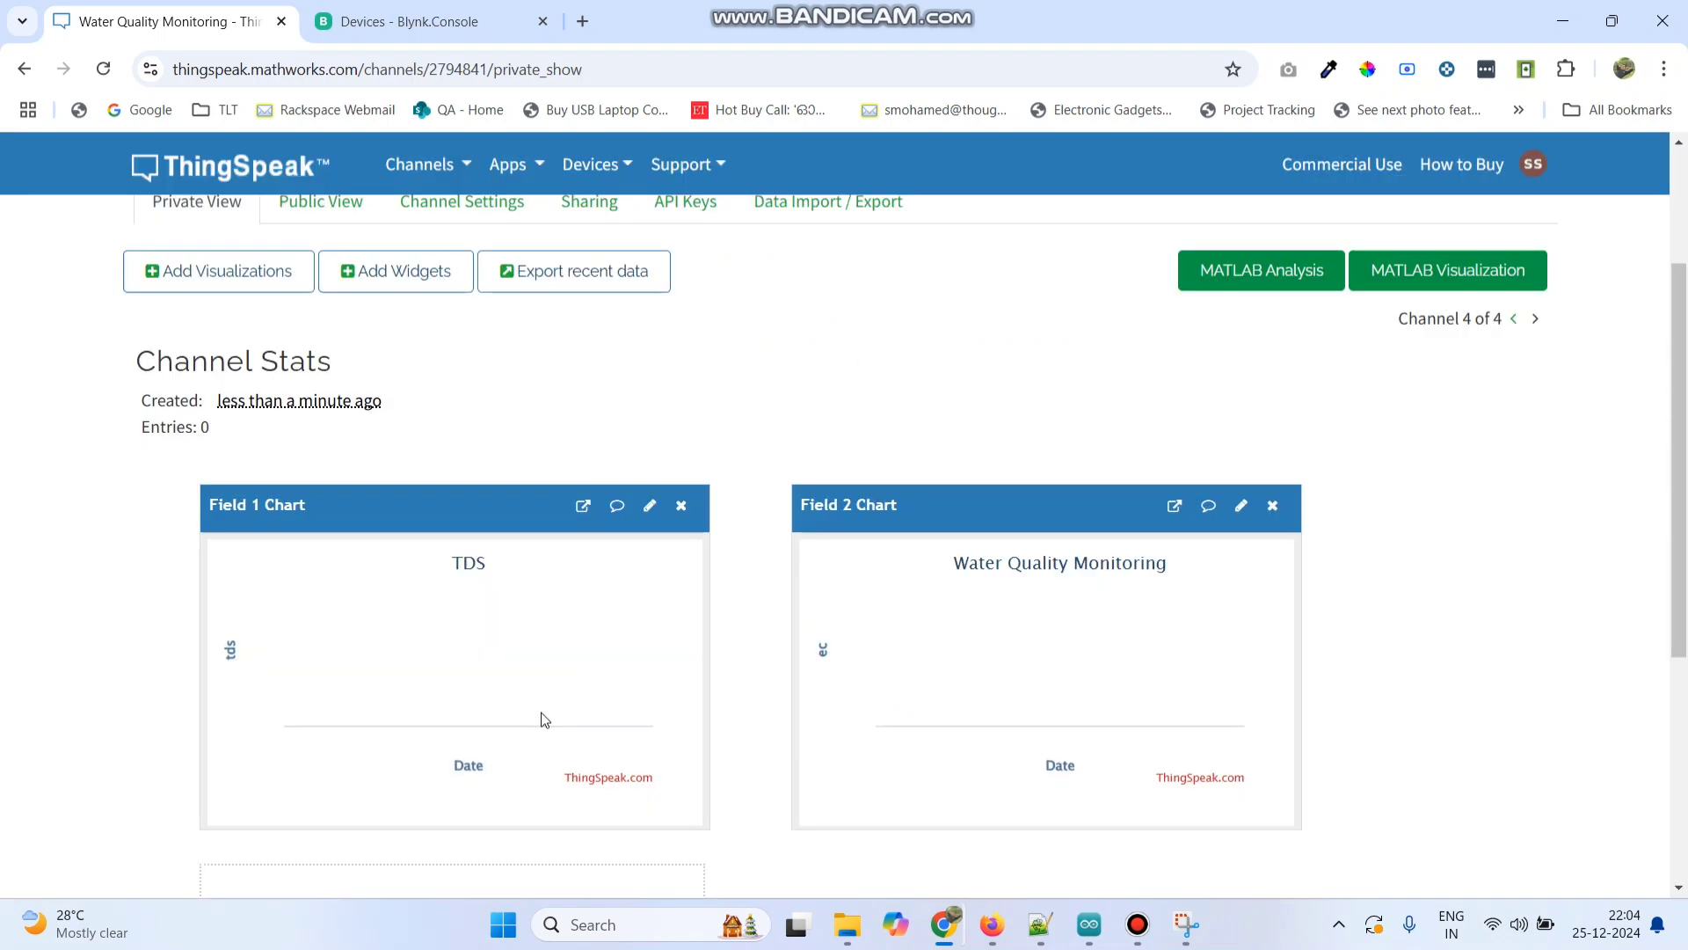
Copy the channel's Write API key, paste it over the apiKey string on line 21 in Arduino IDE, and save the sketch
scroll(492, 527, "up", 3)
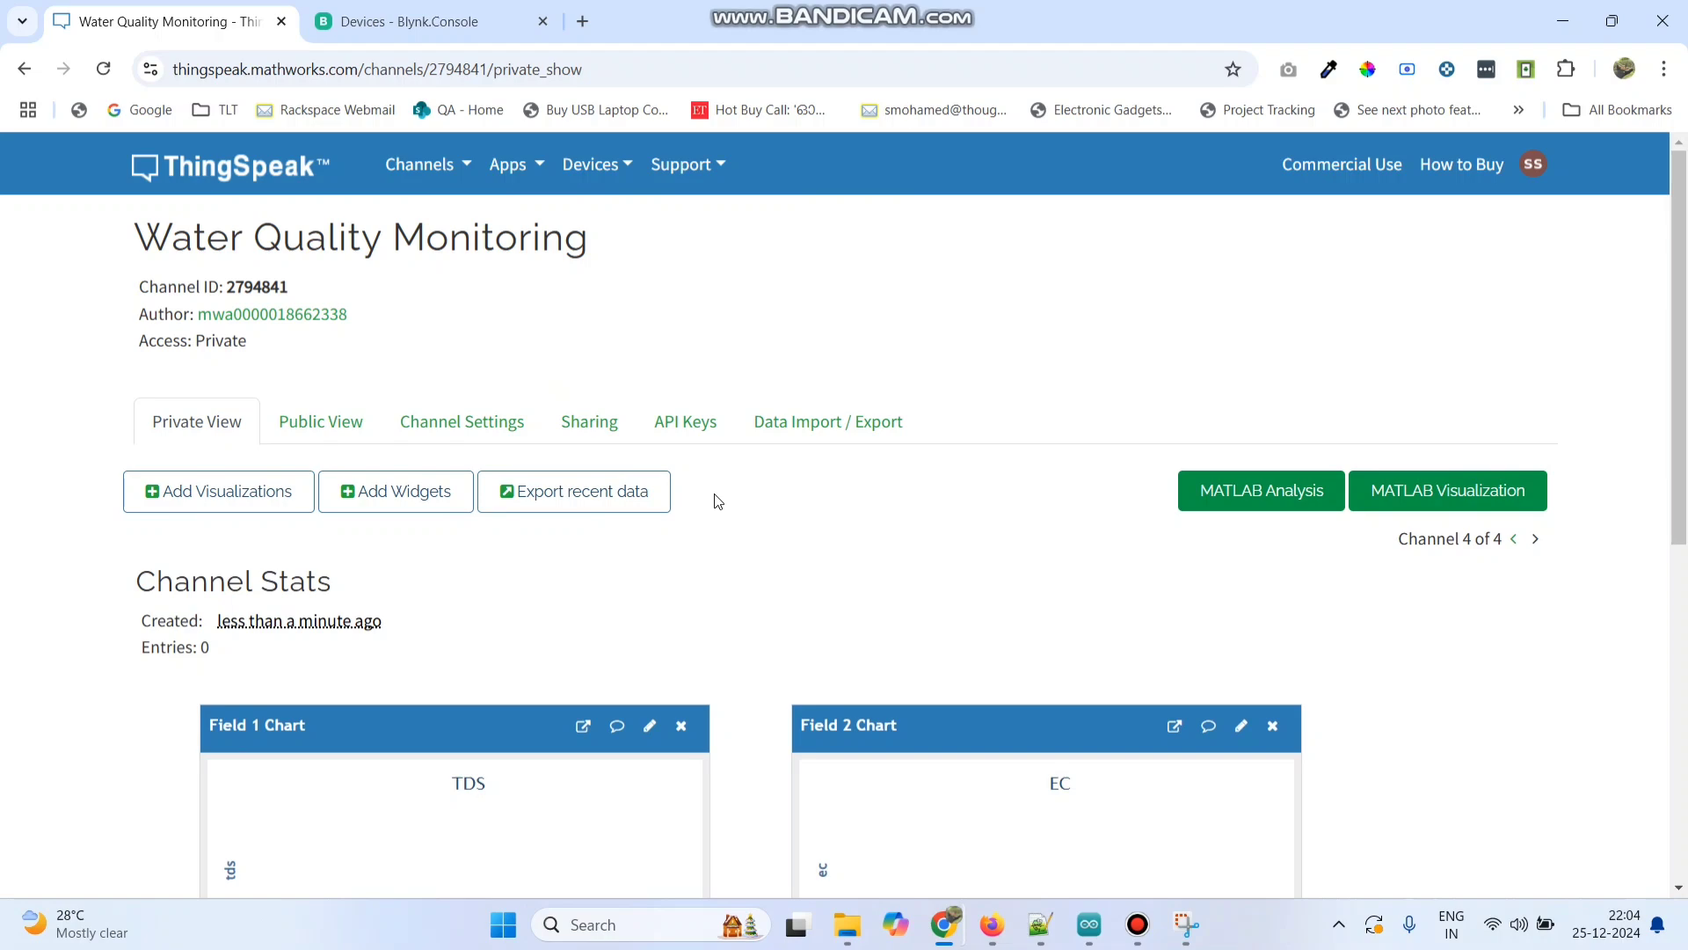
left_click(682, 429)
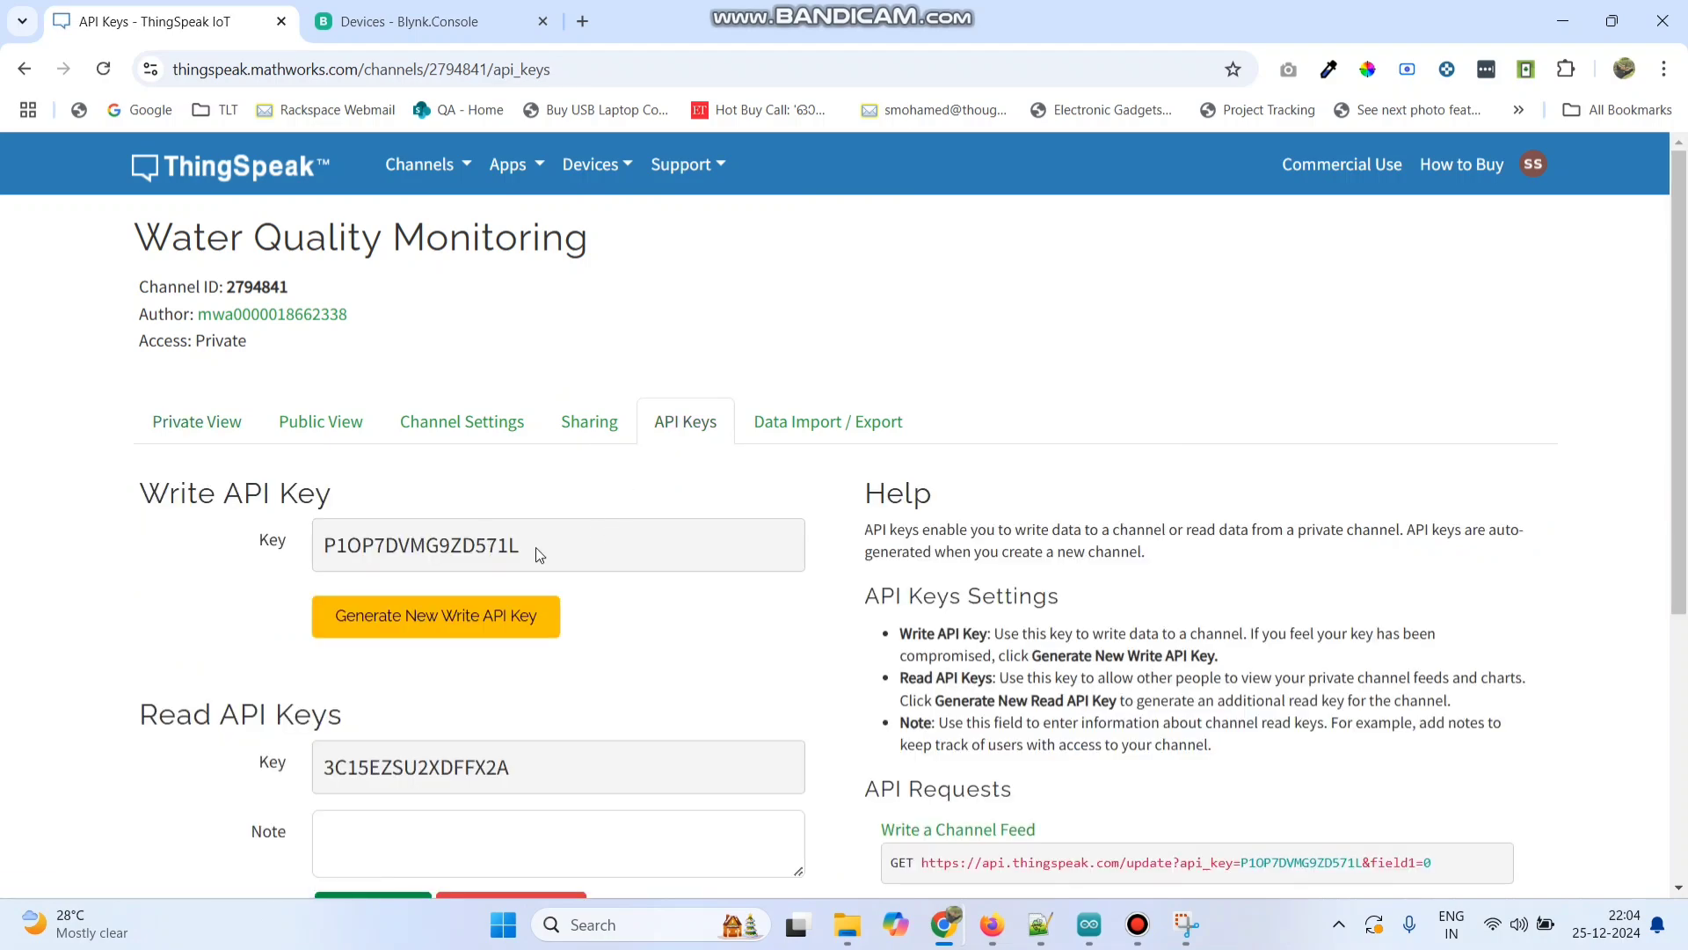
left_click_drag(538, 546, 305, 553)
key("ctrl+c")
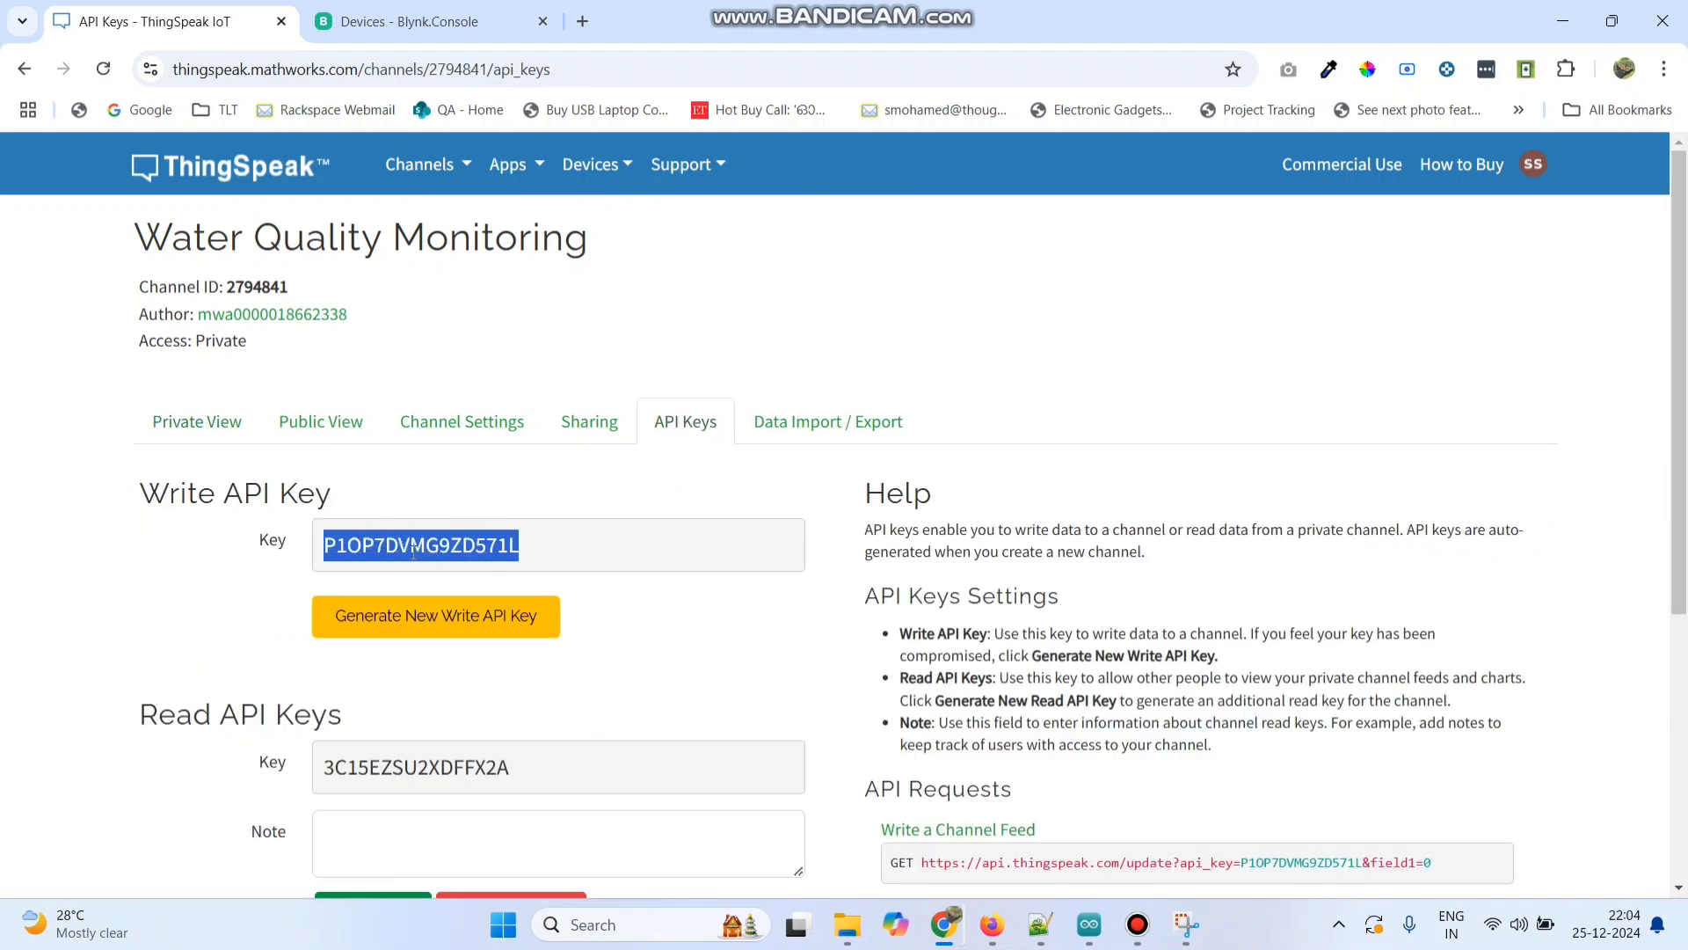
mouse_move(1038, 942)
left_click(1086, 929)
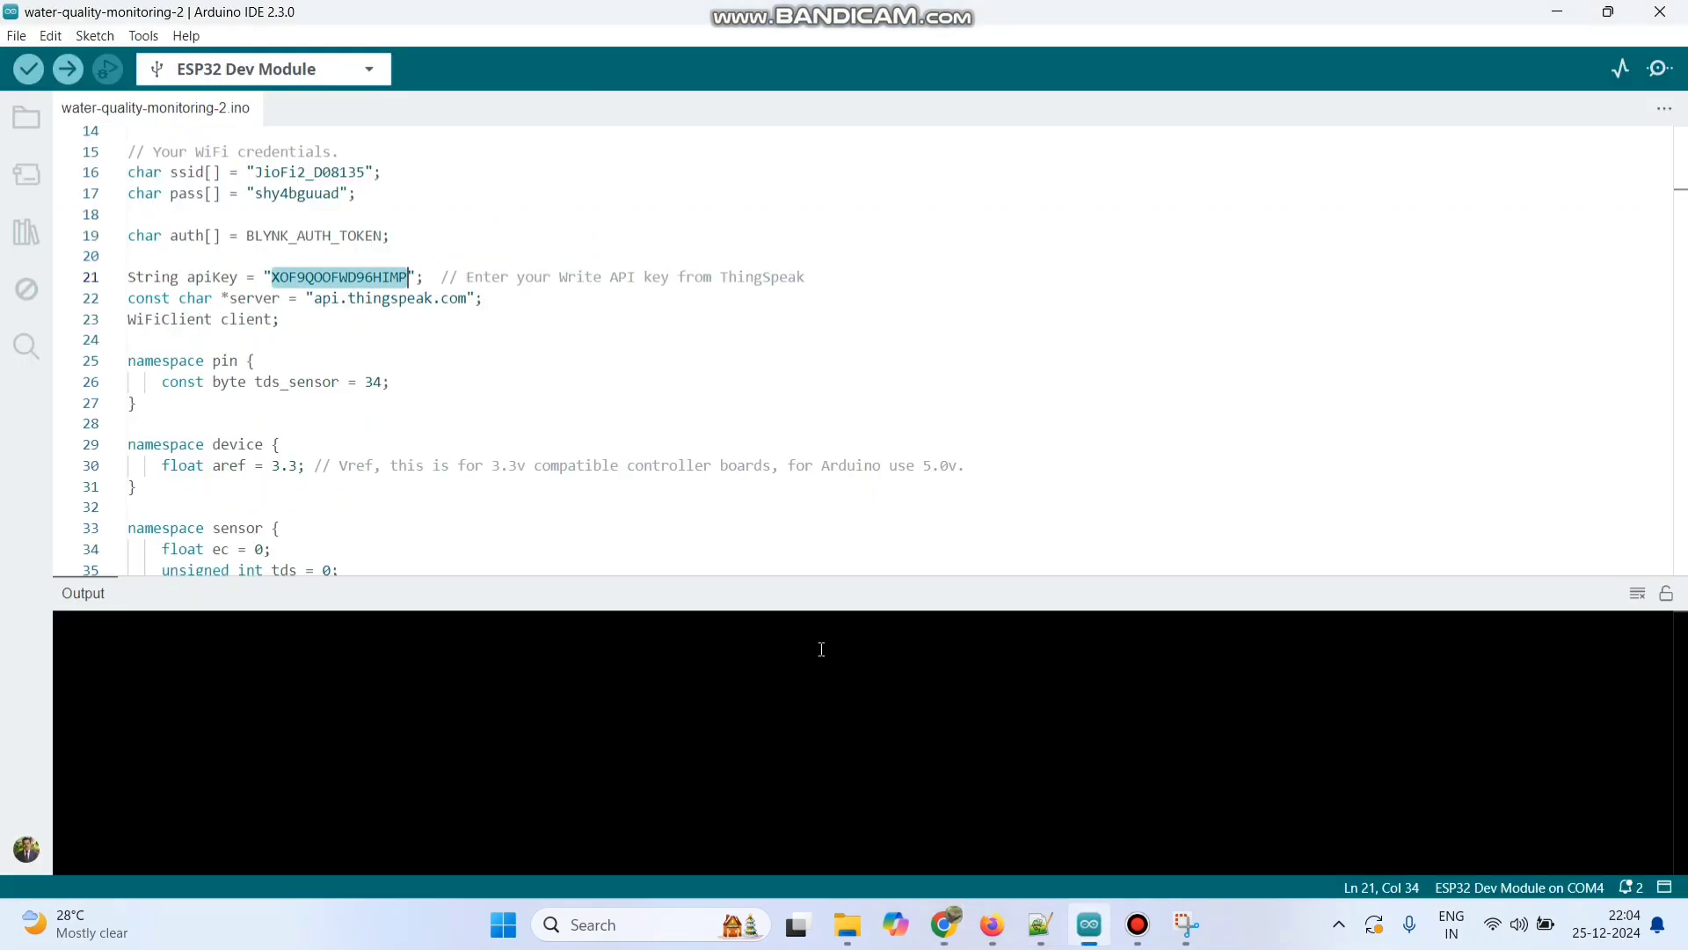
key("ctrl+v")
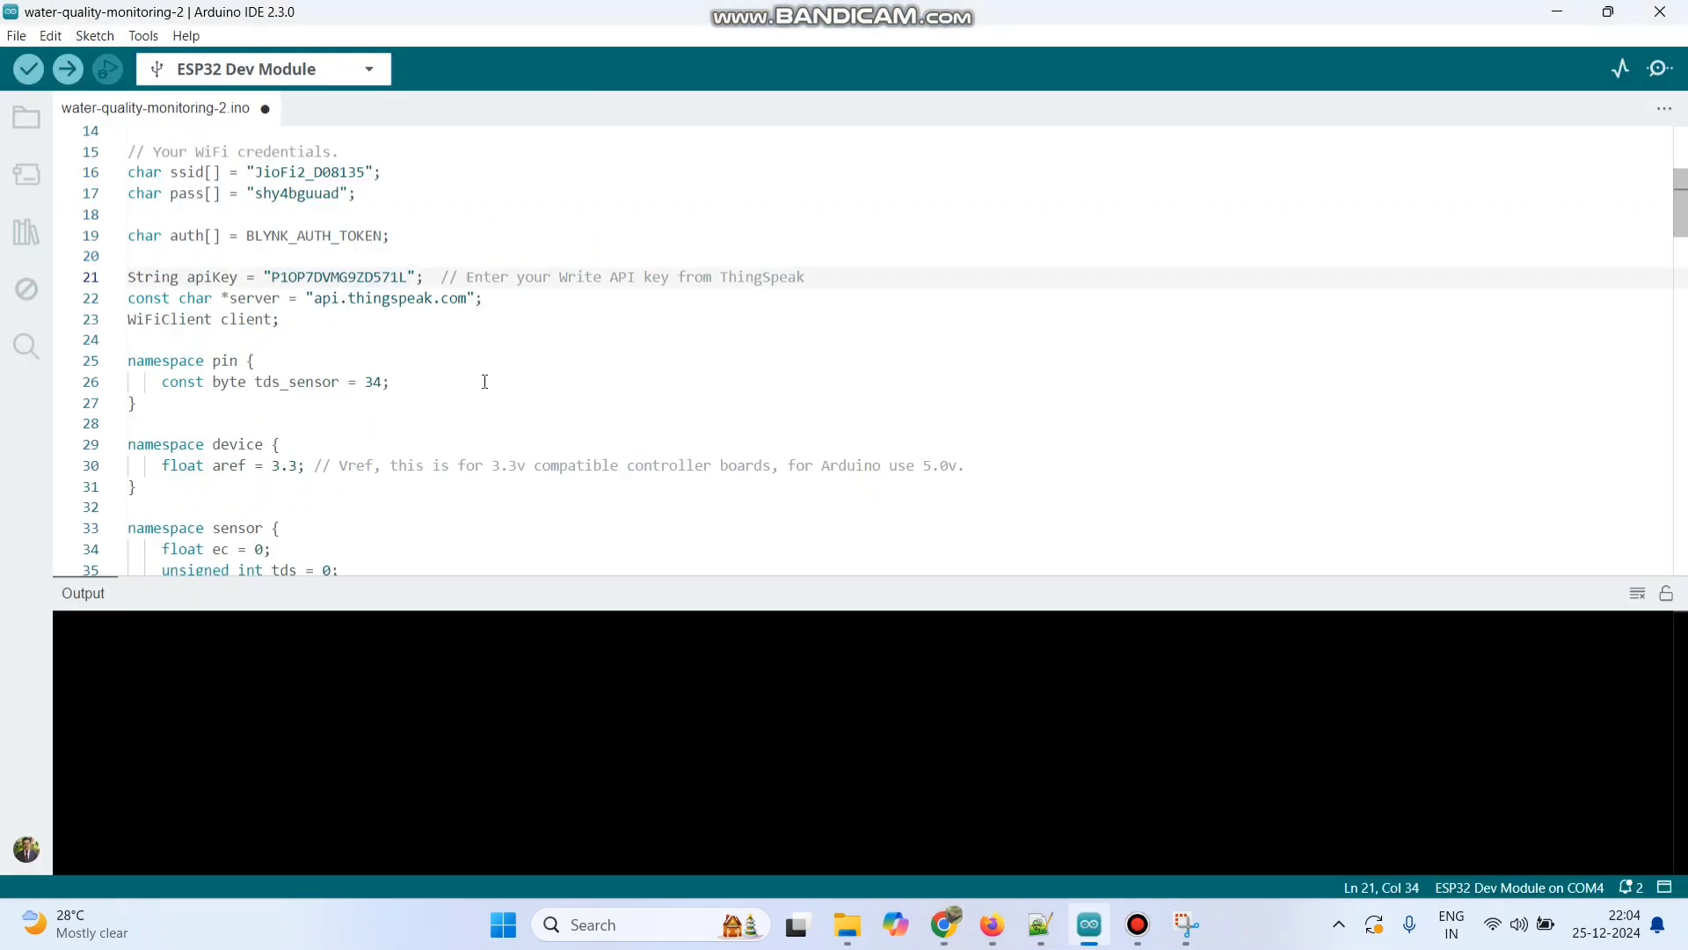
key("ctrl+s")
Select ESP32 Dev Module on port COM4 as the board and port, and upload the sketch
scroll(495, 396, "up", 5)
key("ctrl+u")
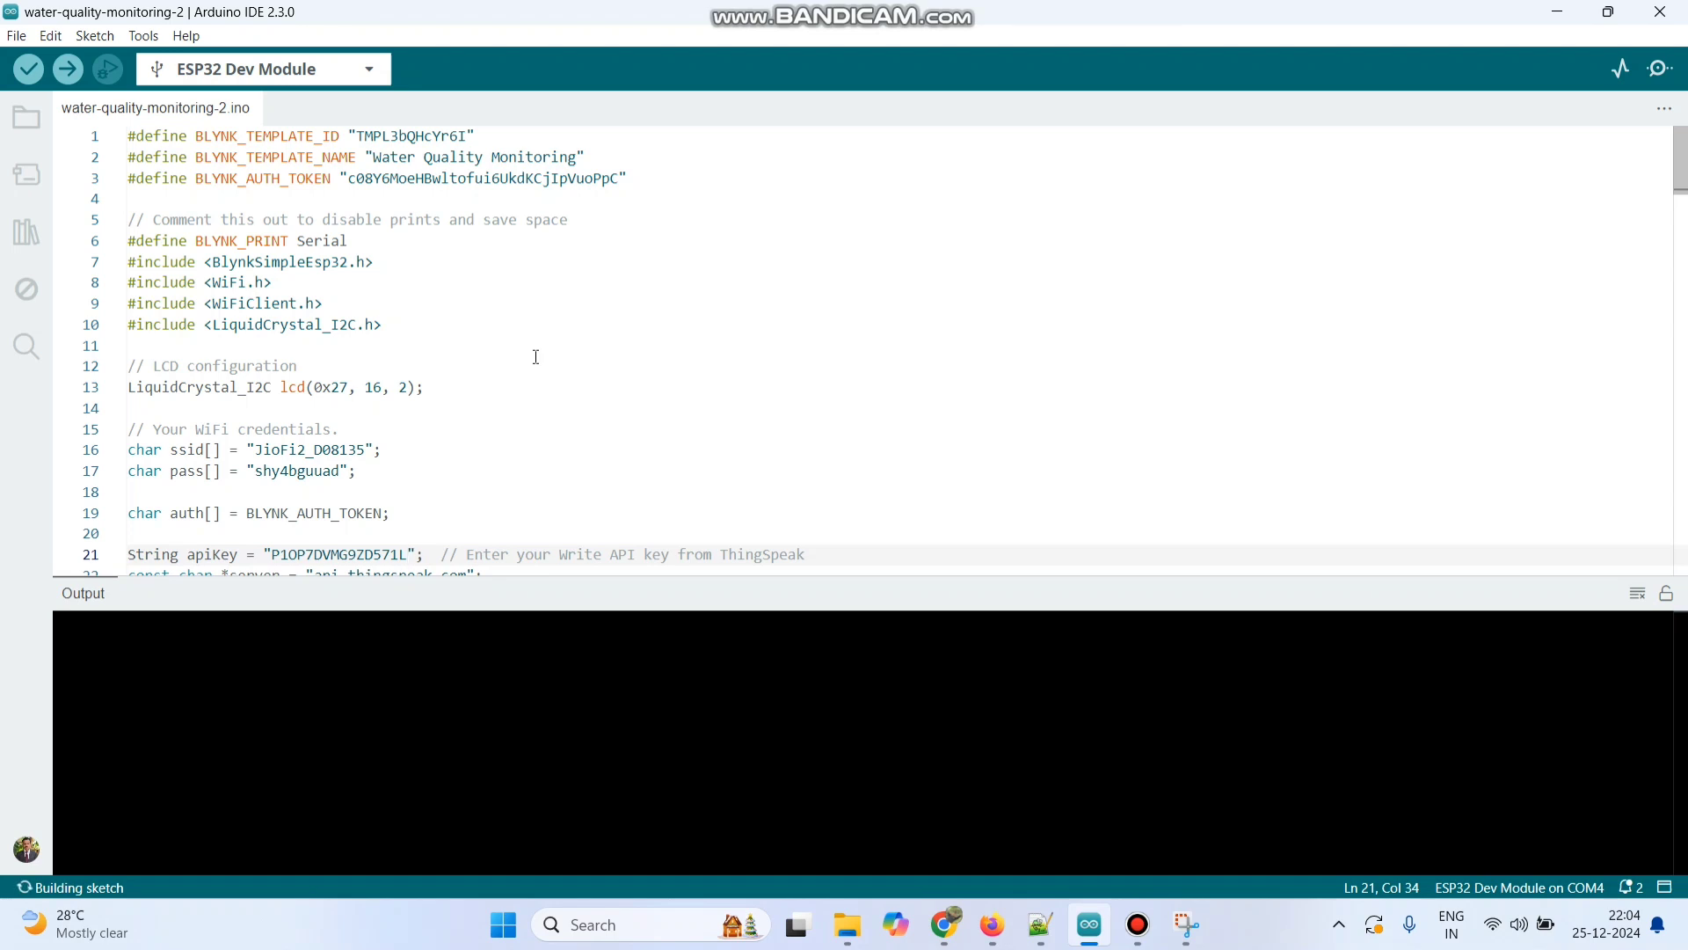
left_click(371, 70)
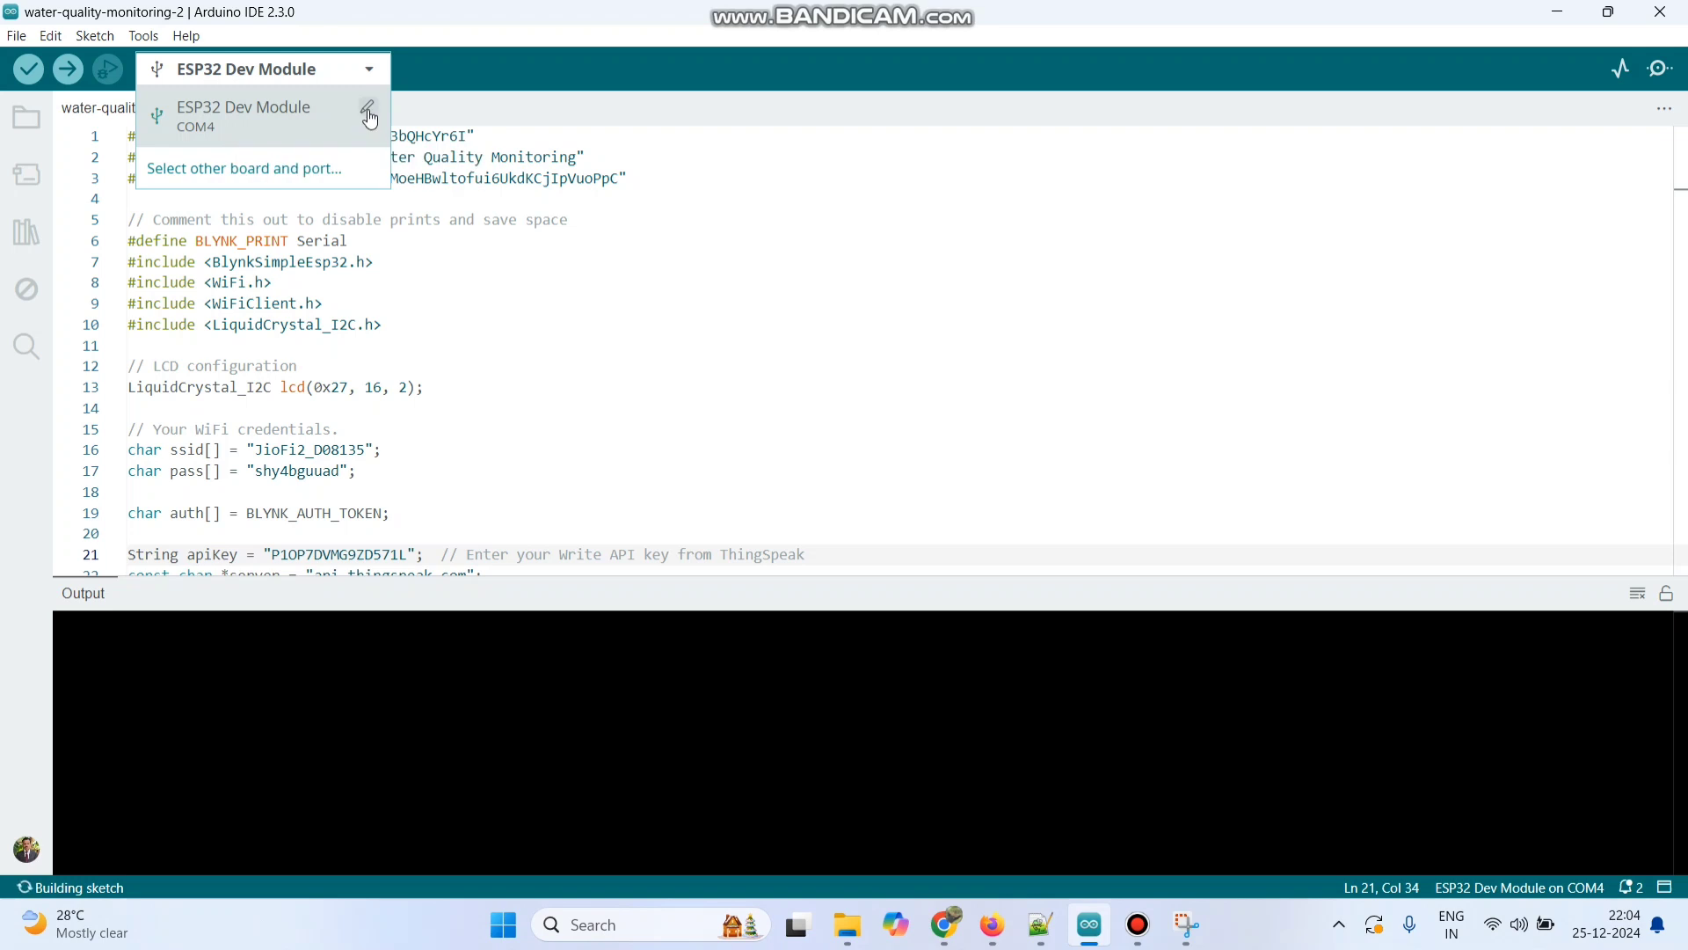
left_click(368, 110)
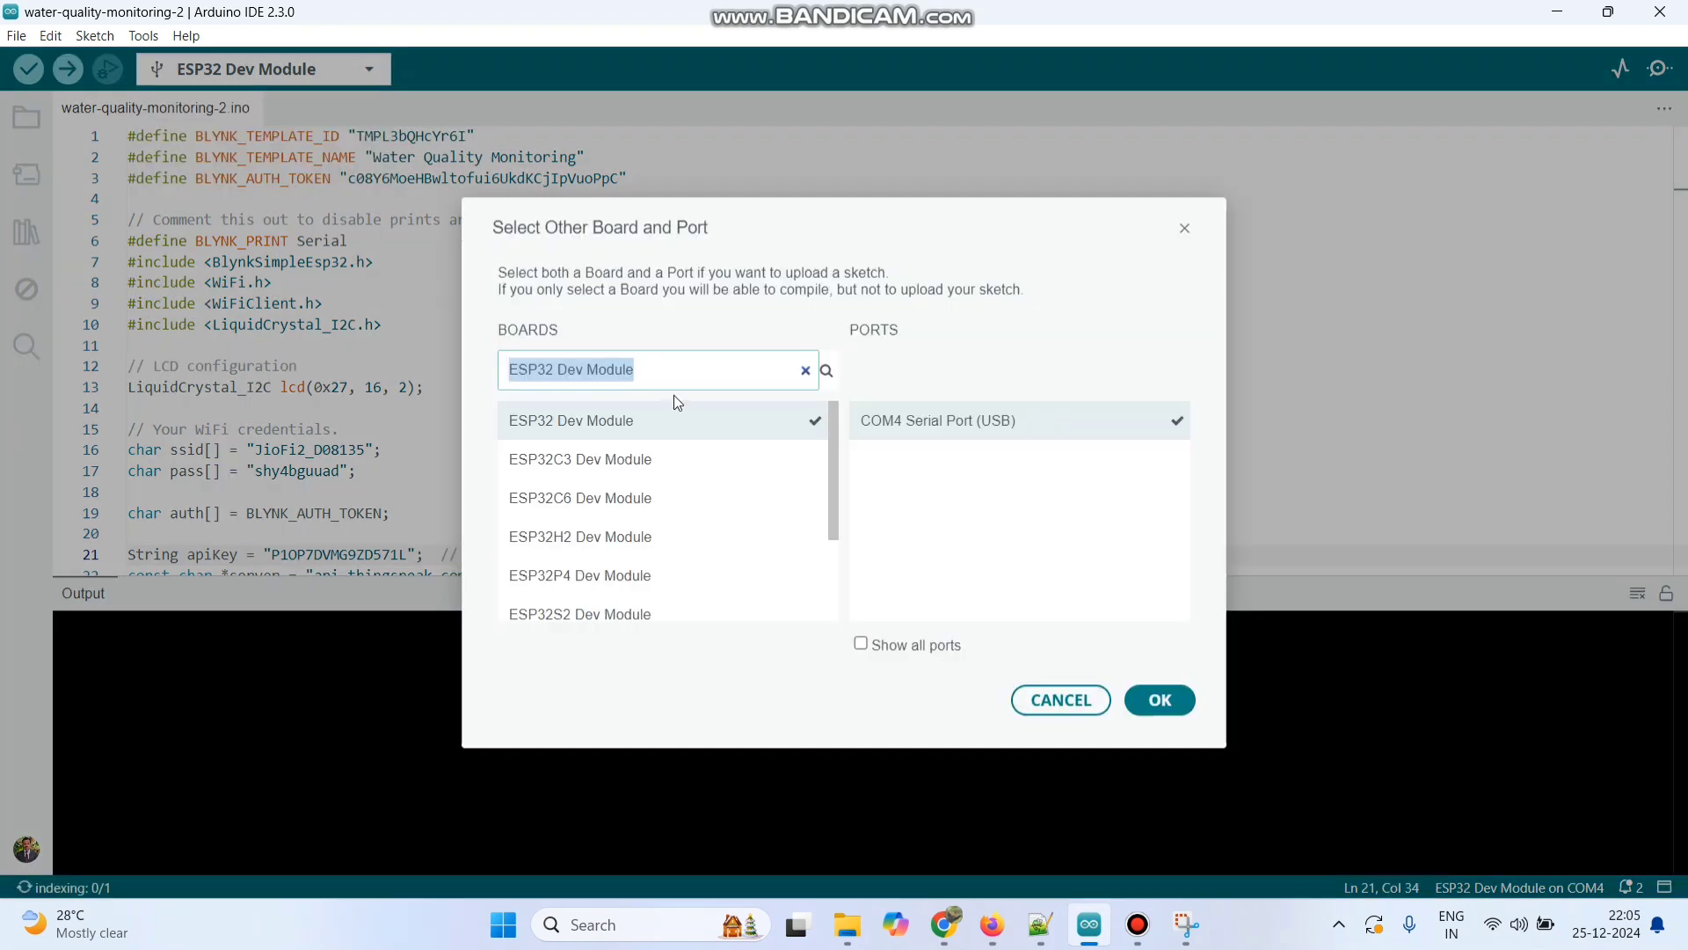
type("esp")
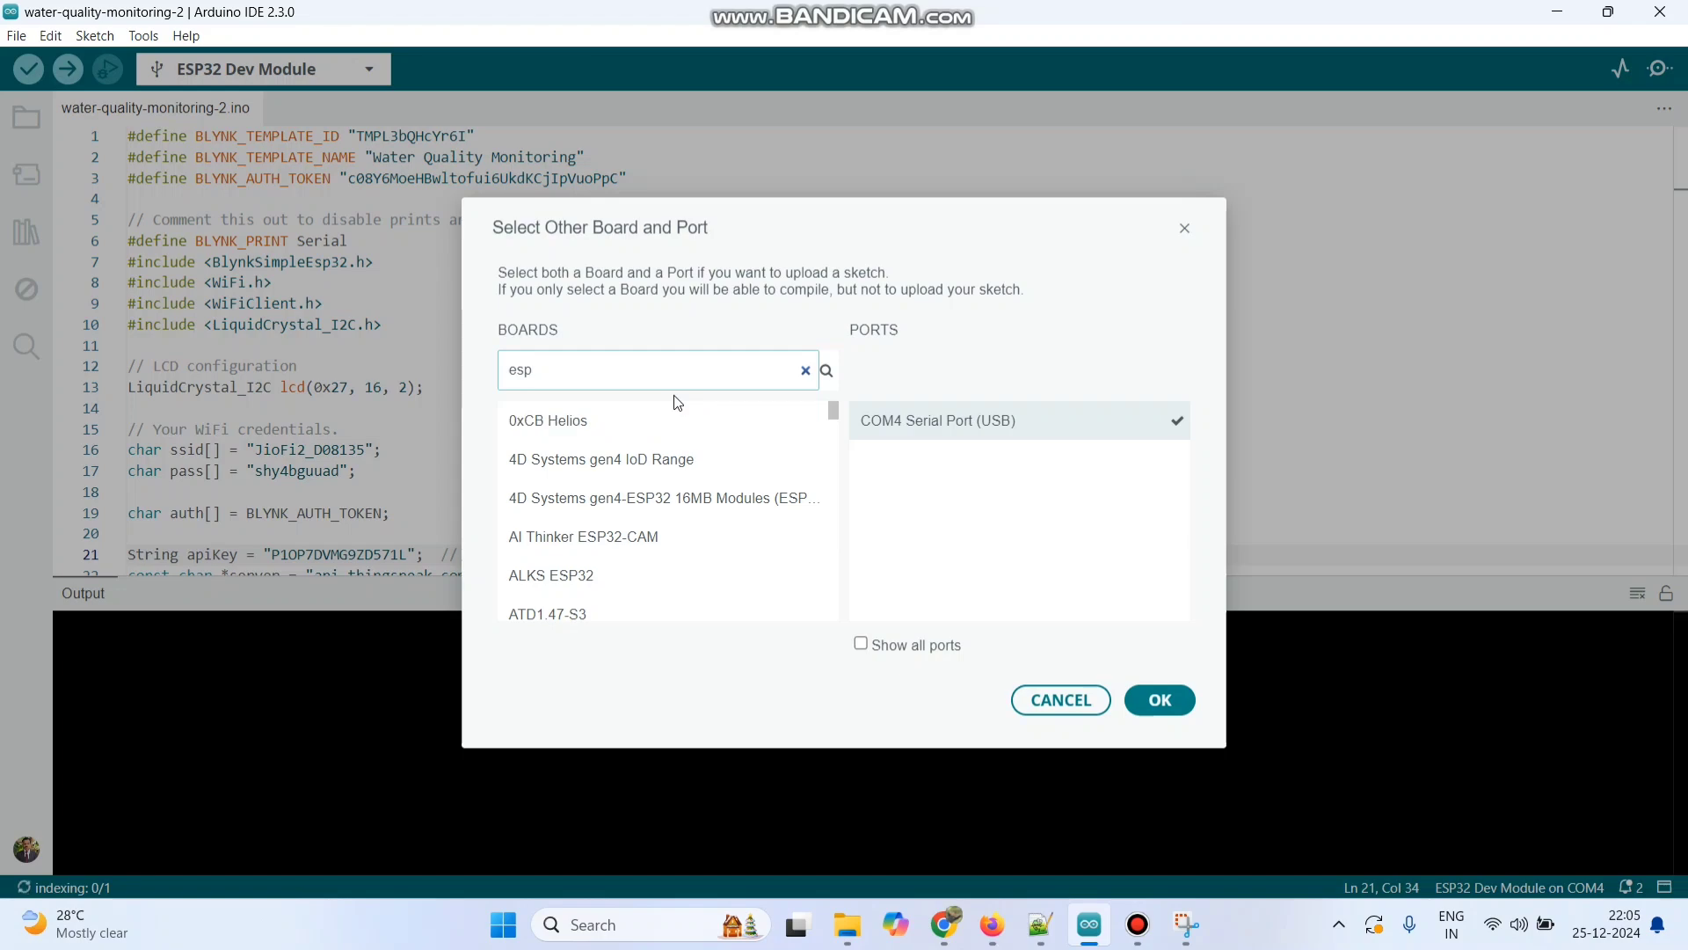
type("32 dev")
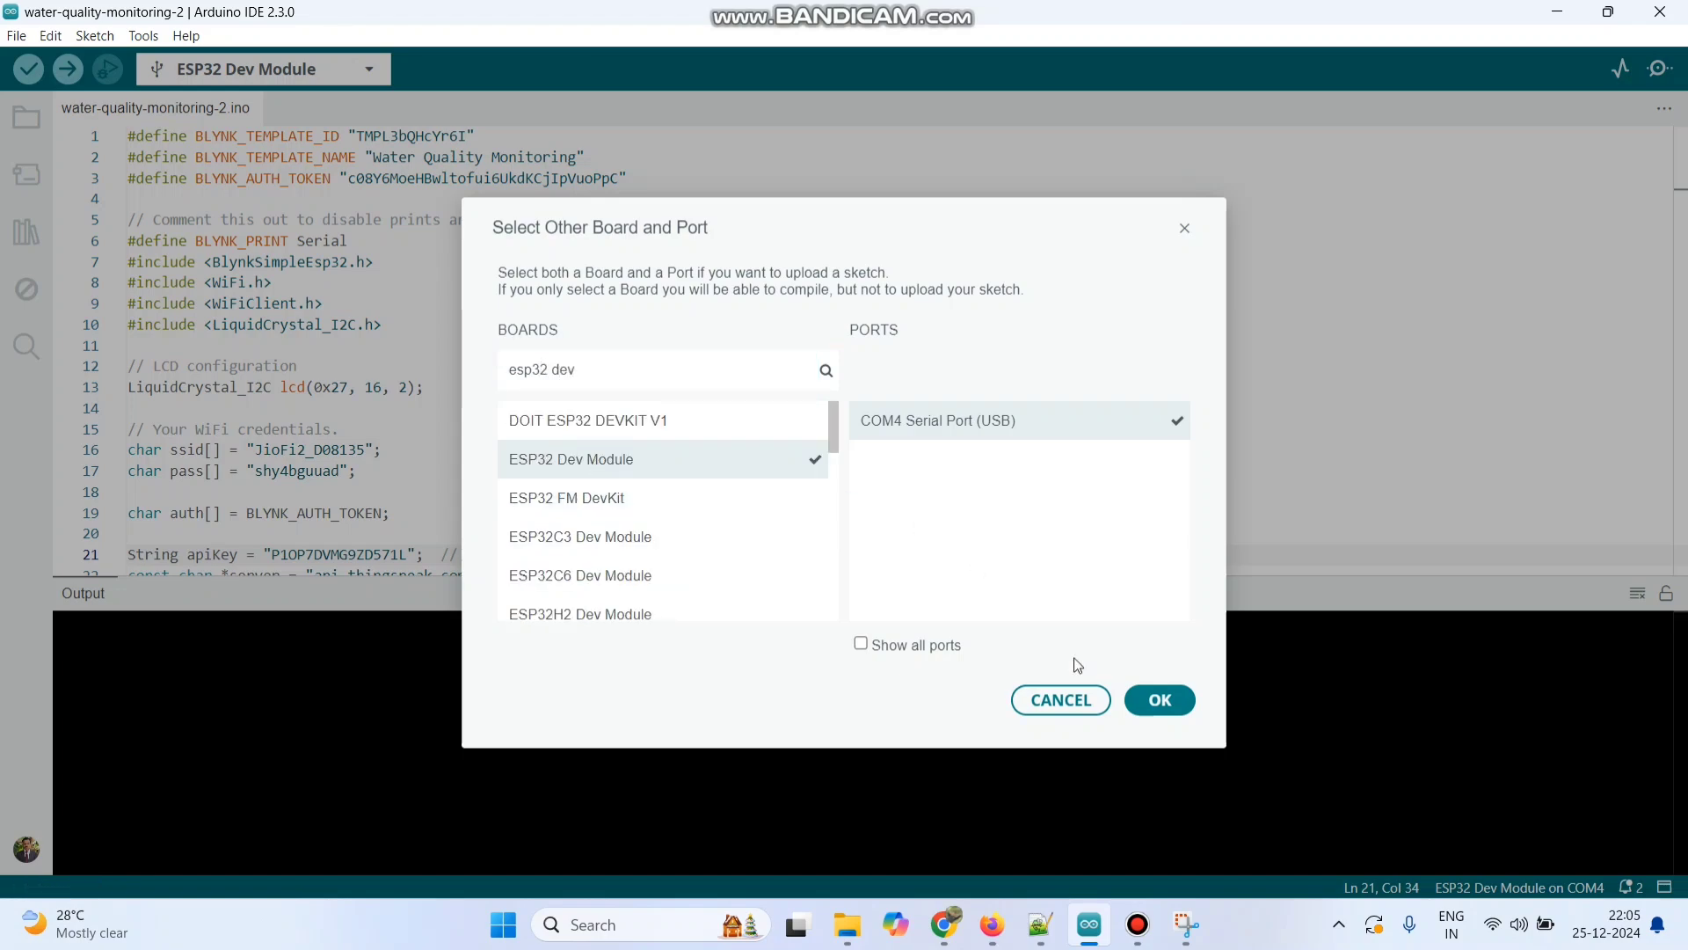
left_click(1157, 700)
left_click(307, 179)
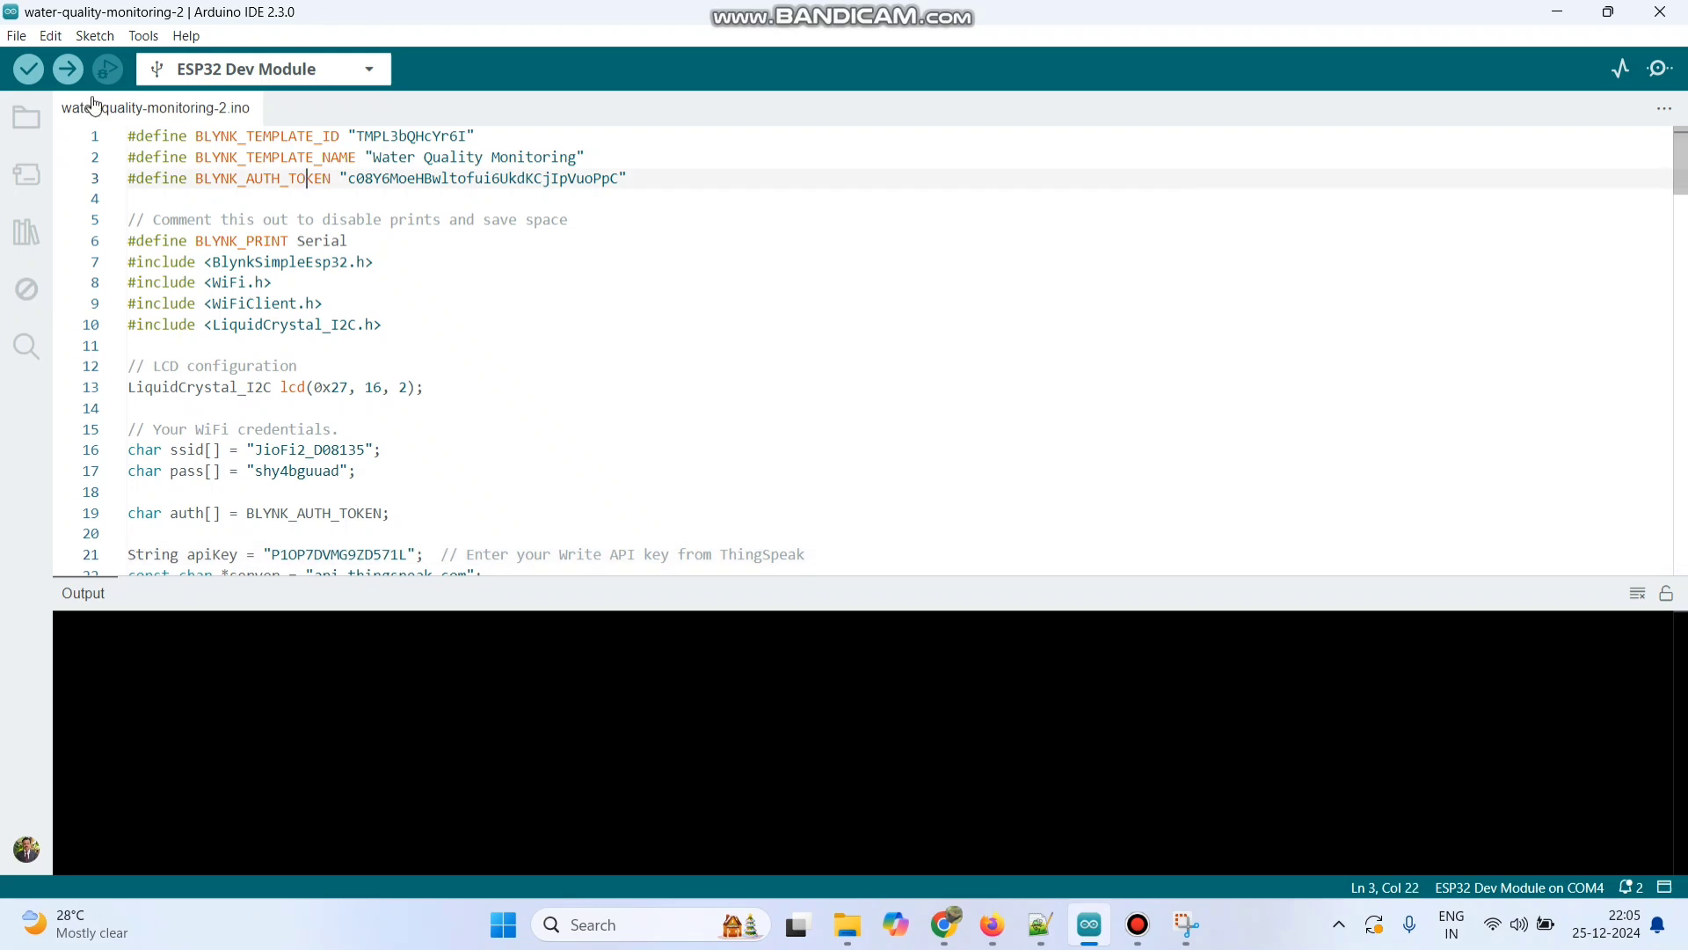
left_click(66, 72)
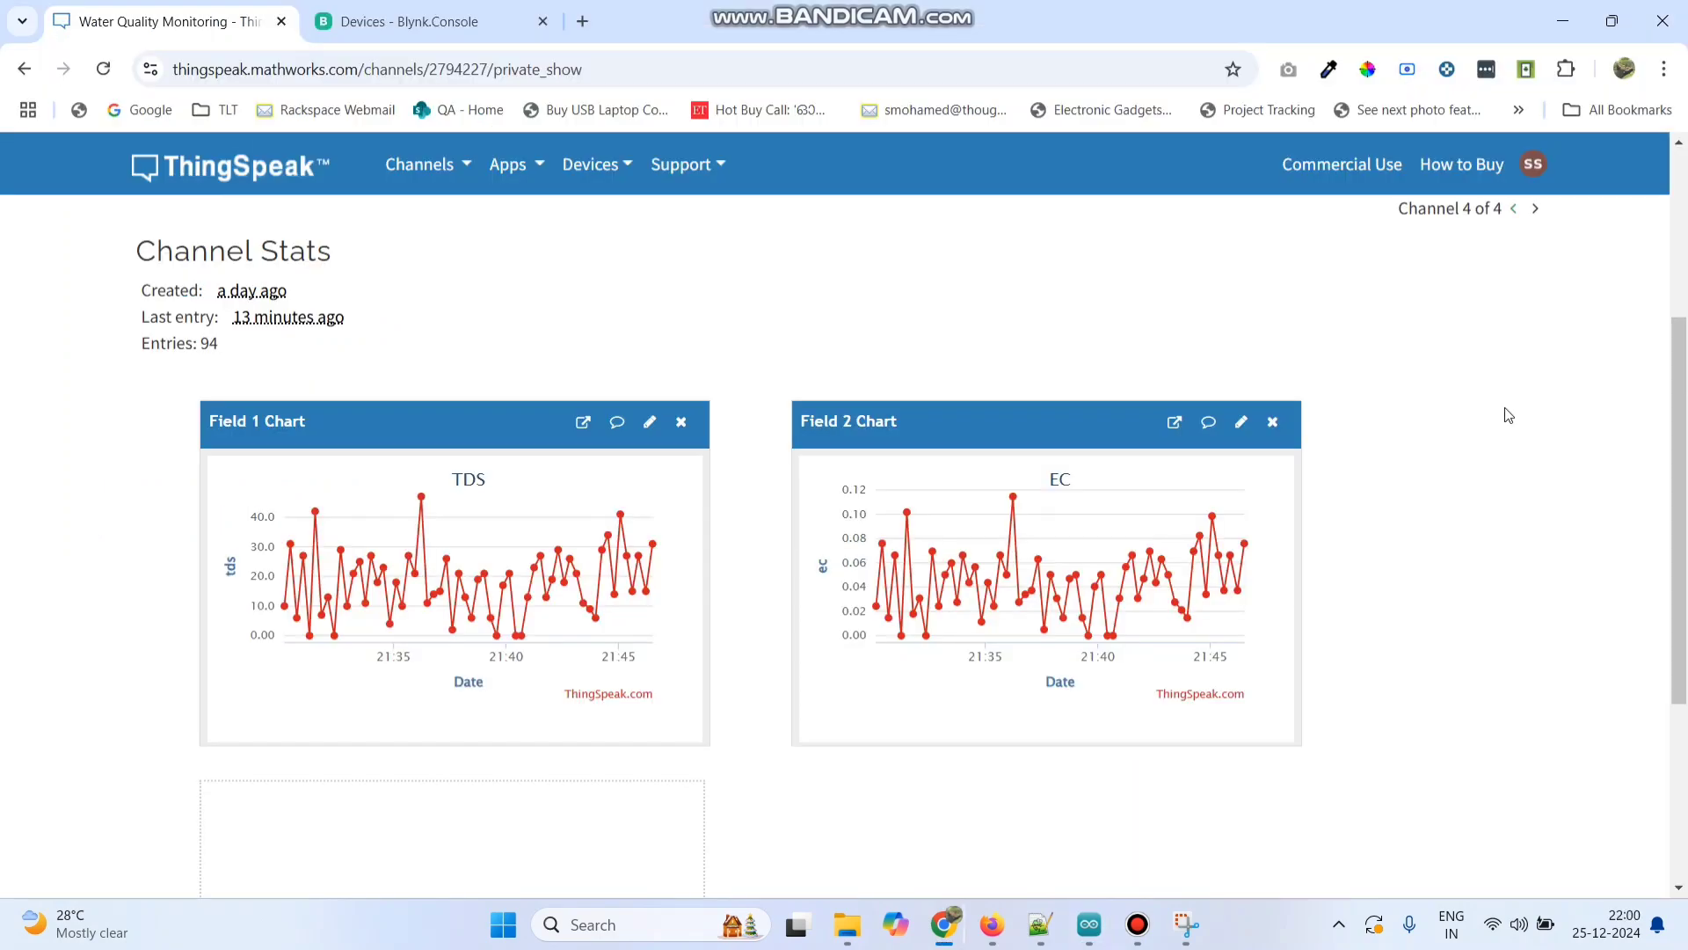
View the TDS and EC gauges on the Water Quality Monitoring device dashboard in Blynk.Console
key("ctrl+Tab")
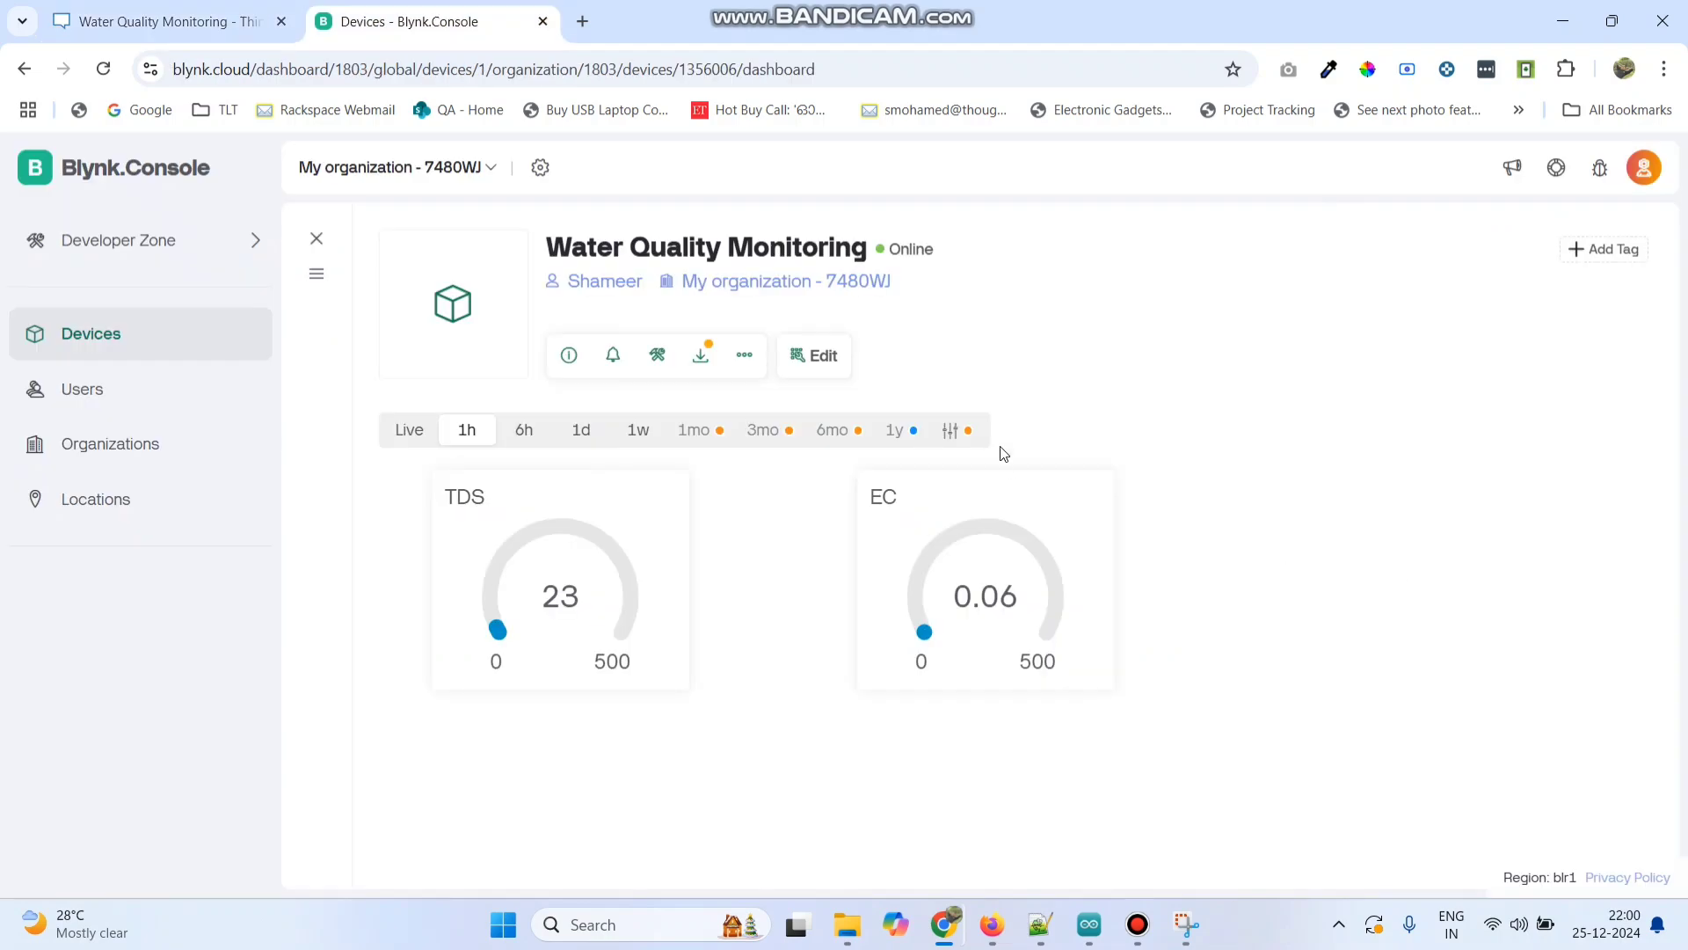